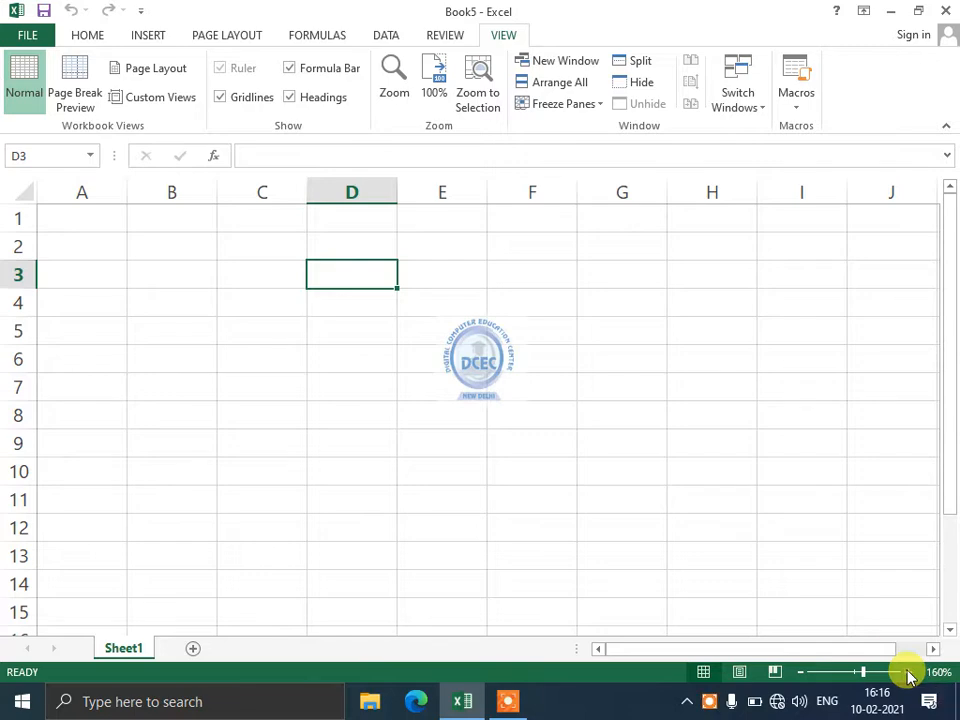
Enter the sample text ssdasdsdsadasdsdasdsdsdas in cell B5.
click(910, 677)
click(910, 677)
drag(92, 220, 563, 505)
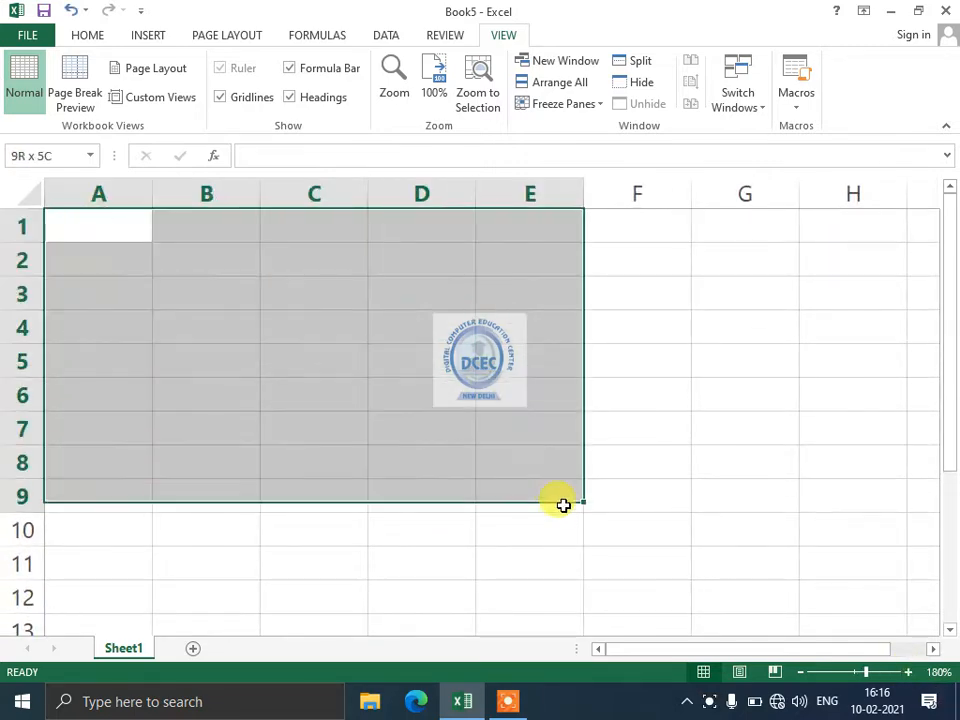
click(176, 364)
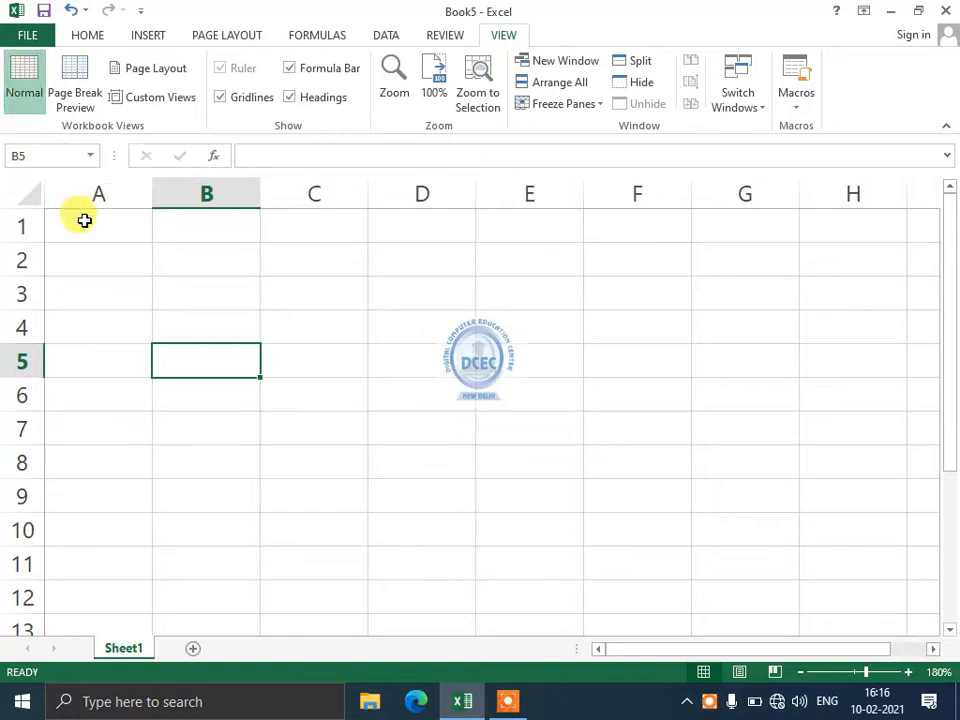
text(ssdasdsdsadasdsdasdsdsdas)
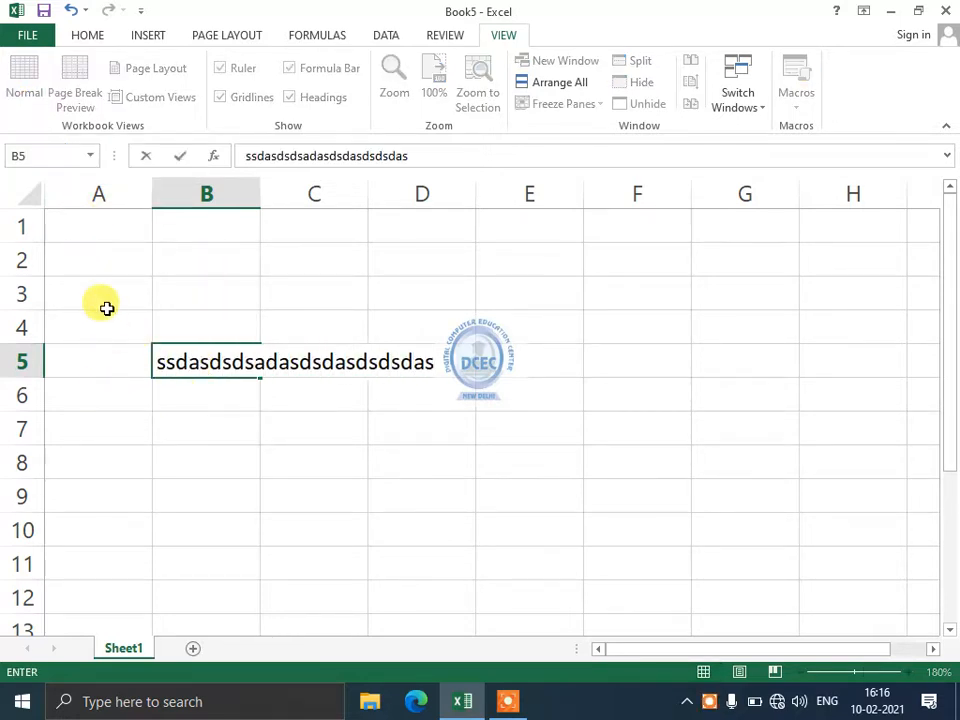
Enter dasdsdsadd, dsa, dsds, dasdsdsadd and ass in A2:A6, plus ad in B6 and sdas in C6.
click(94, 265)
text(dasdsdsad)
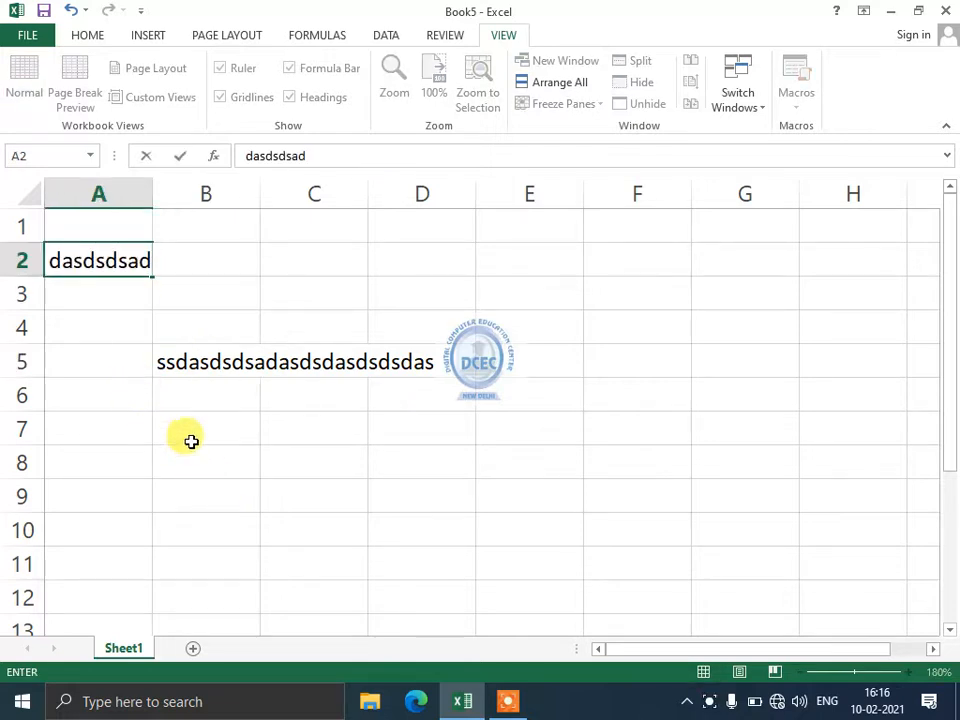
text(d)
key(Down)
text(dsa)
key(Down)
text(dsds)
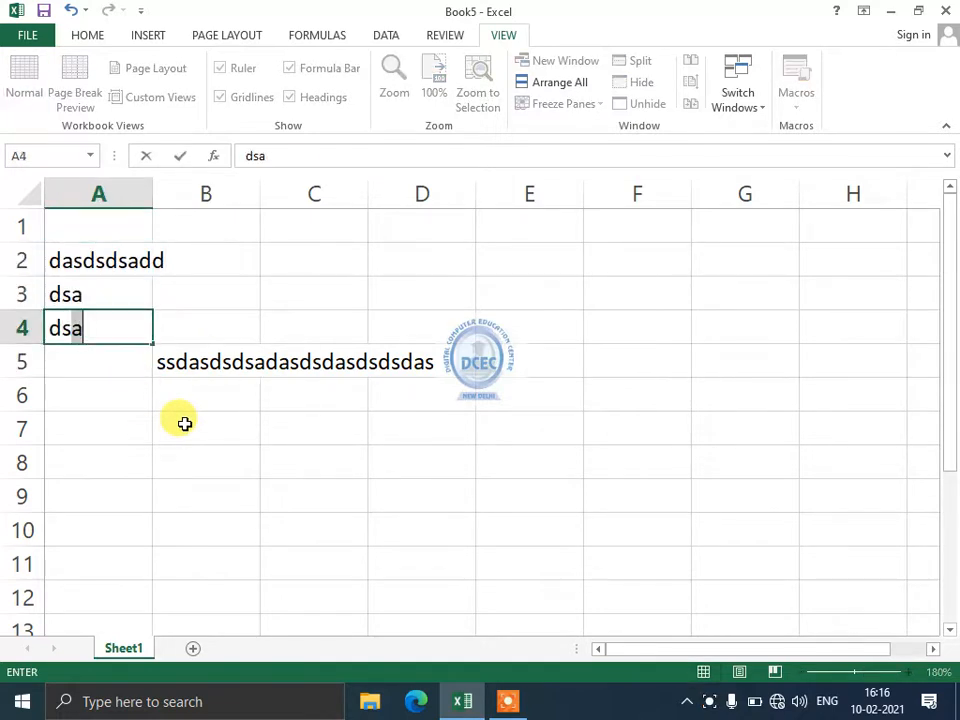
key(Down)
text(dasdsdsadd)
key(Down)
text(ass)
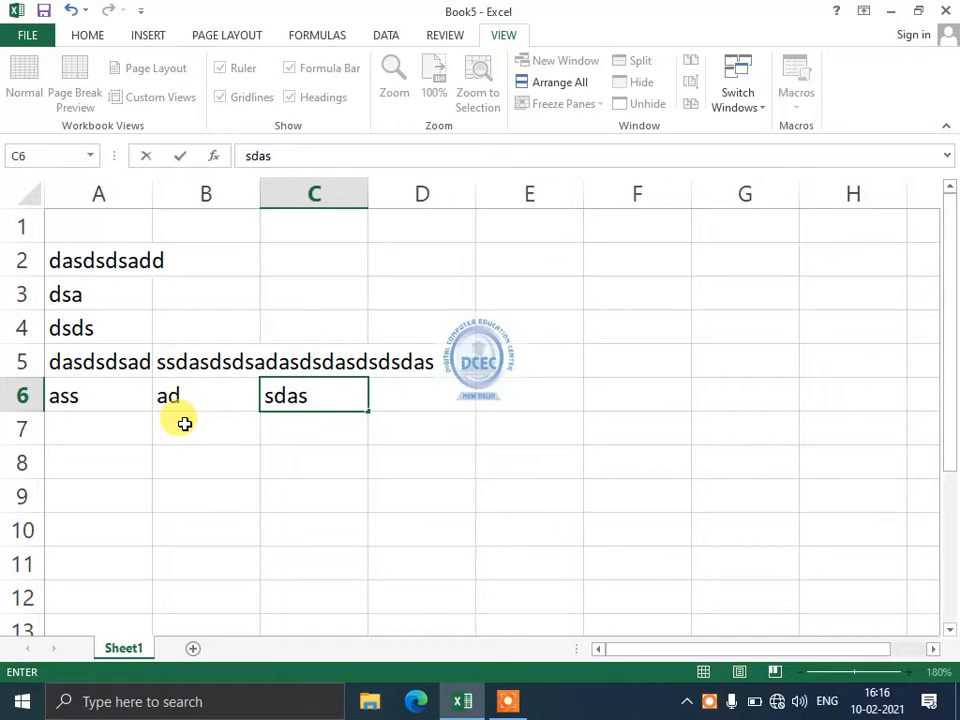
click(185, 423)
click(165, 490)
click(166, 590)
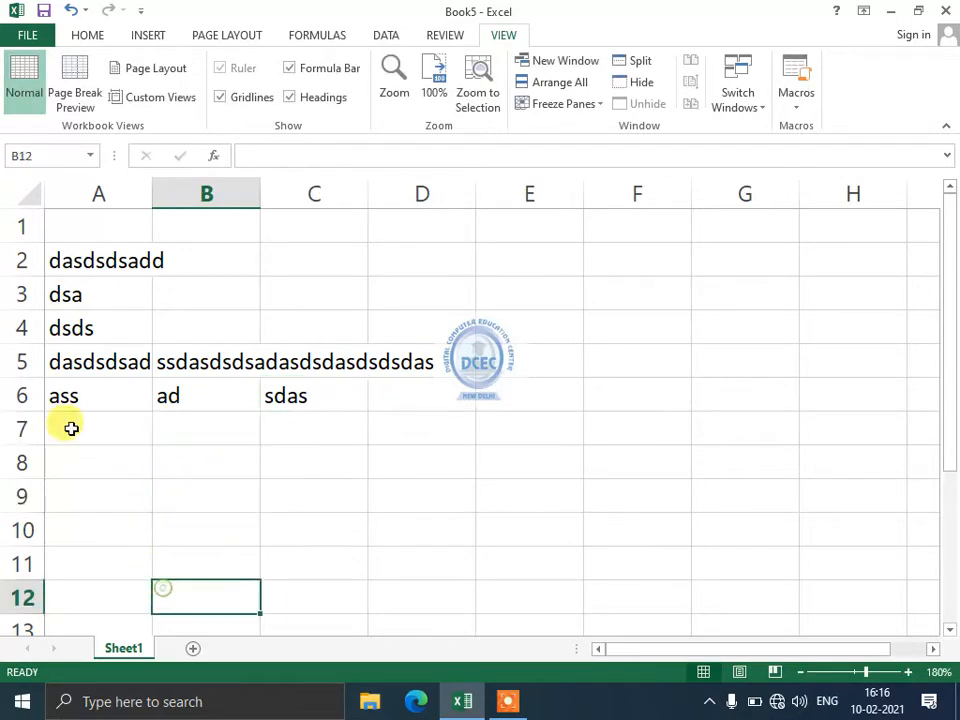
Compare Page Break Preview with Normal view, ending in Page Break Preview.
click(80, 85)
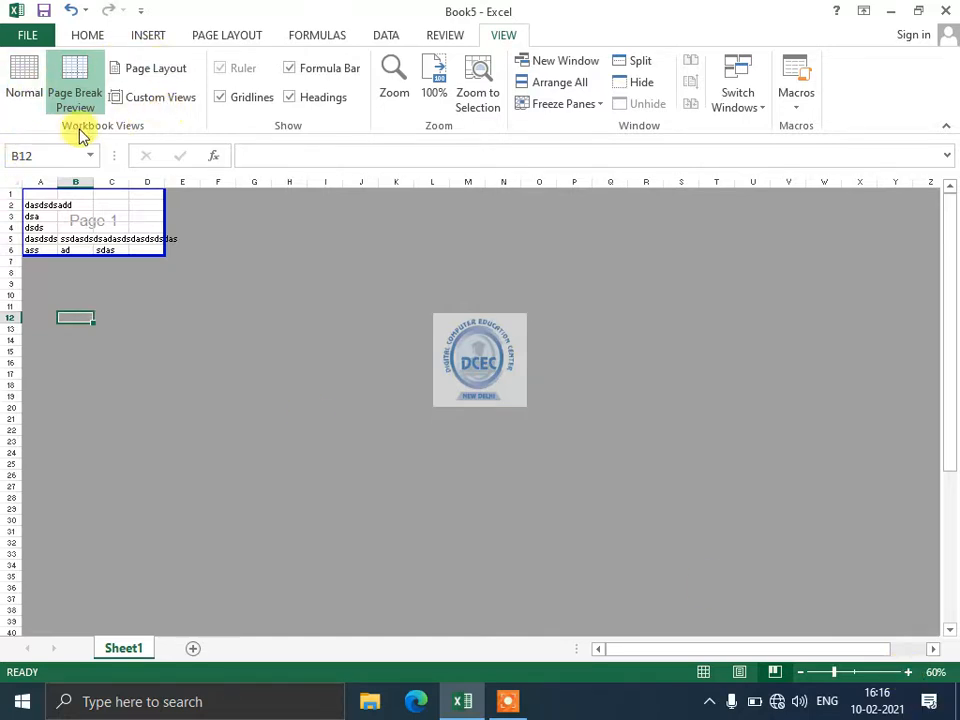
click(28, 73)
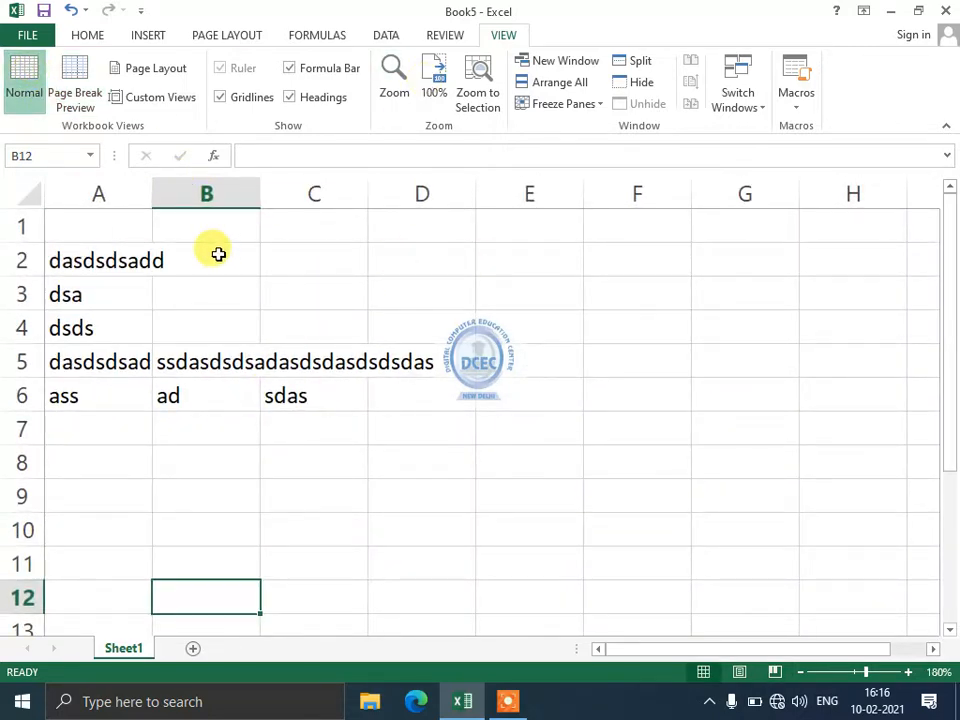
click(75, 103)
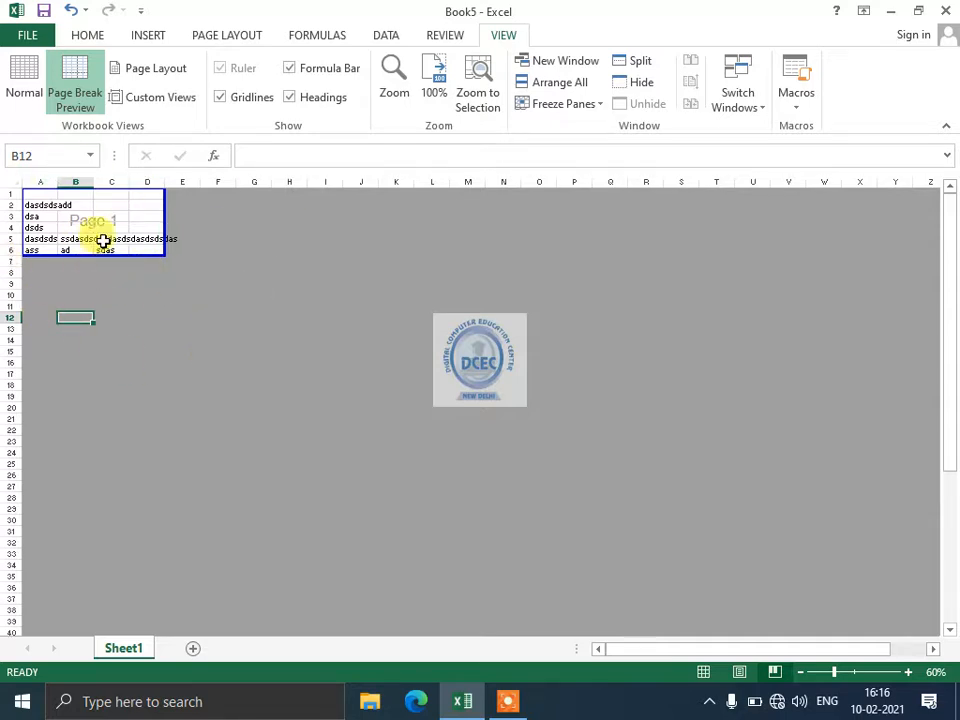
Fill B12:N12 with short sample letters such as s, a, sa and AS, and enter s, a and SAS in N13:N15.
text(s	a	s	a	sa	SA	Sa	s	A	S	a	s	AS)
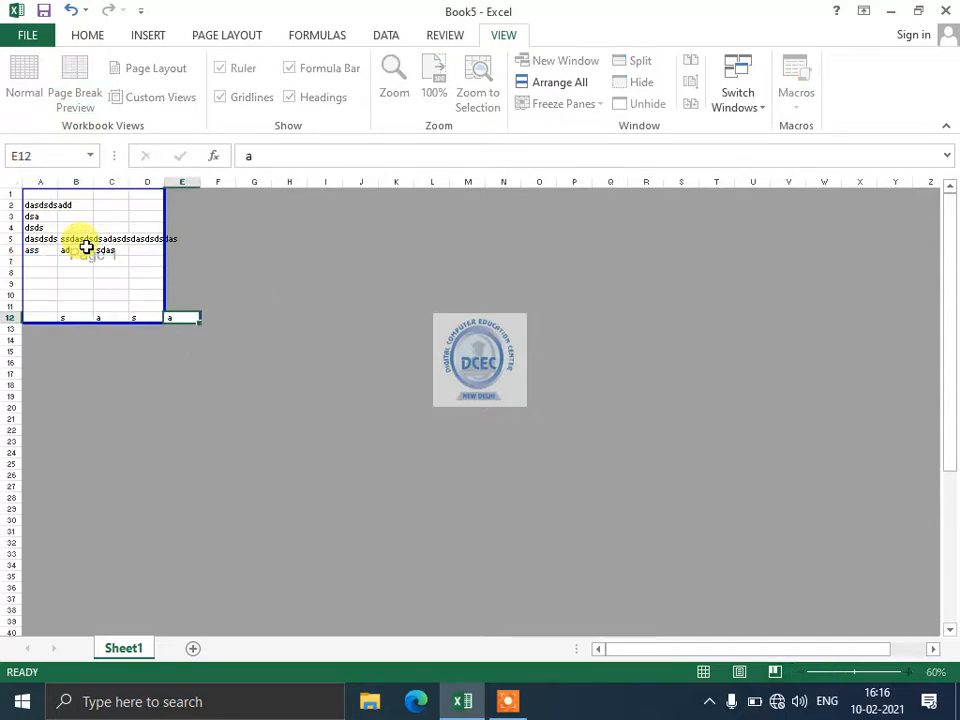
key(Down)
text(s)
key(Down)
text(a)
key(Down)
text(SAS)
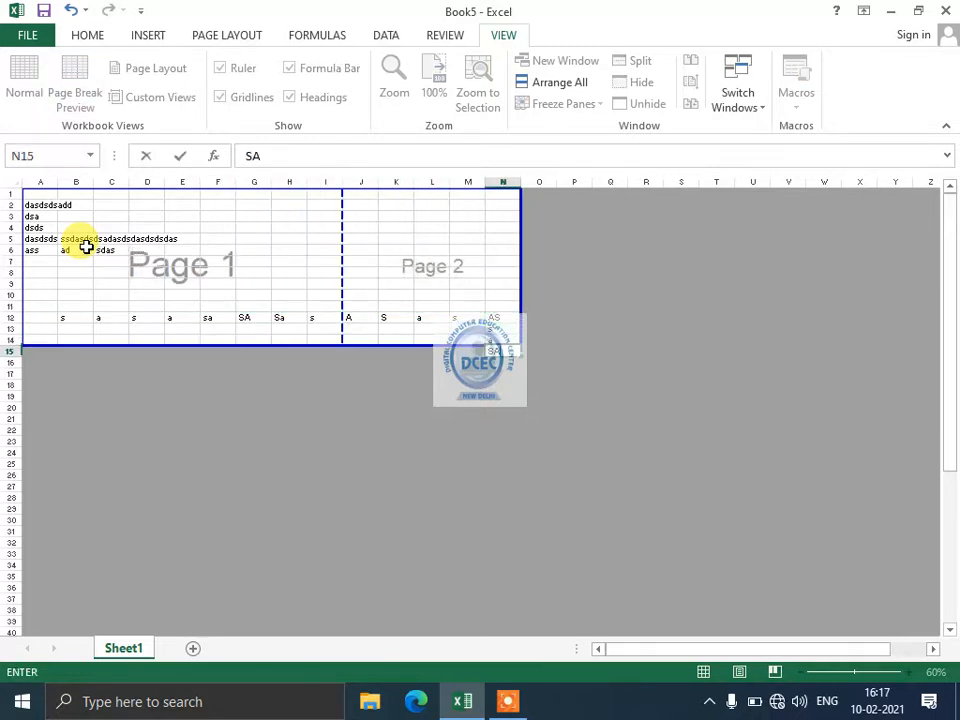
Scatter short sample entries such as a, s, as and AS across columns J to O in rows 16 to 26.
key(Down)
text(a)
key(Right)
text(A)
key(Down)
text(S)
key(Right)
key(Right)
key(Down)
text(s)
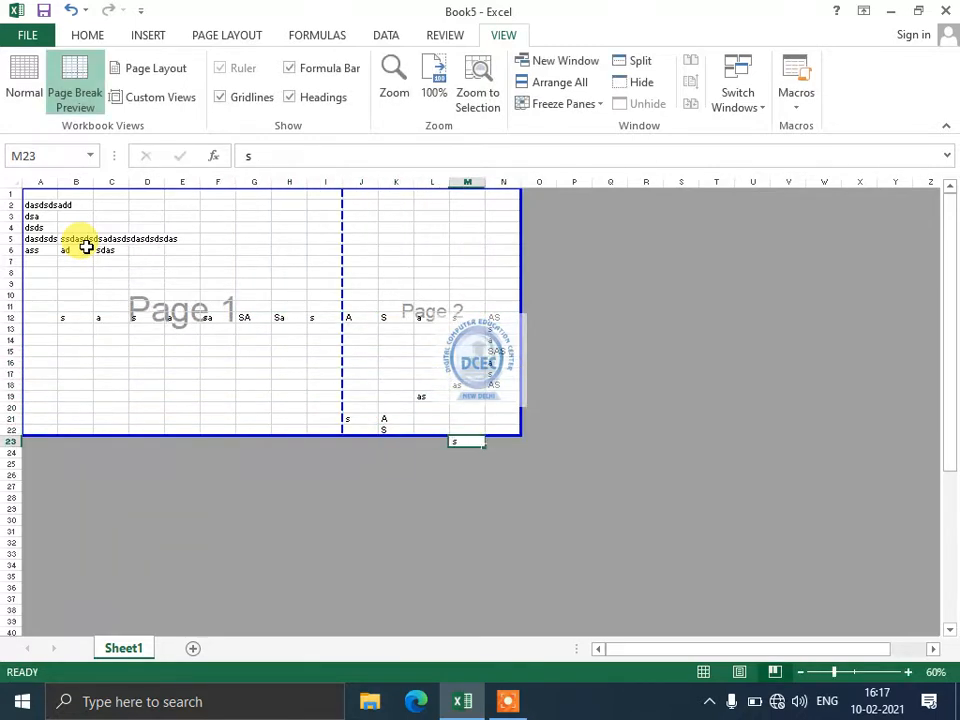
key(Down)
key(Down)
key(Right)
text(S)
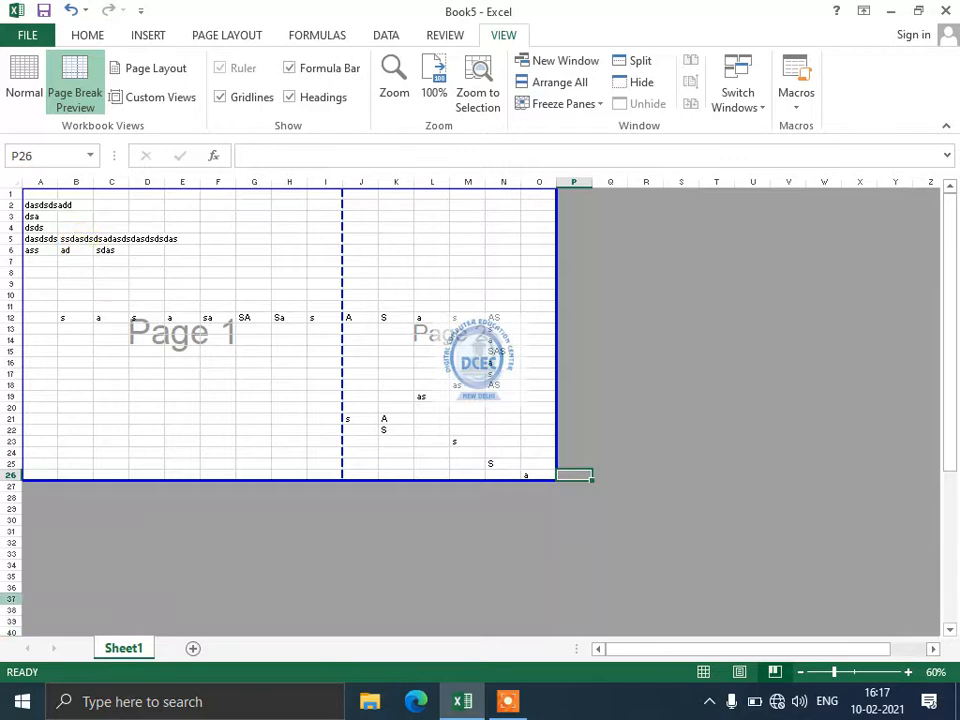
Return the sheet to Normal view and select cell A2.
click(21, 81)
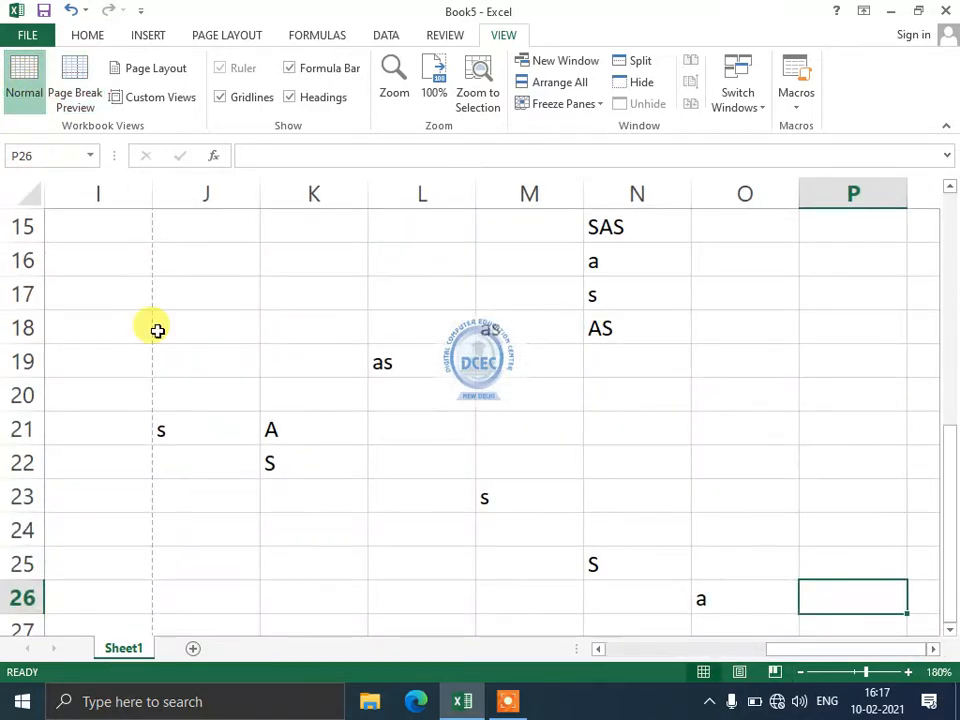
drag(156, 330, 11, 197)
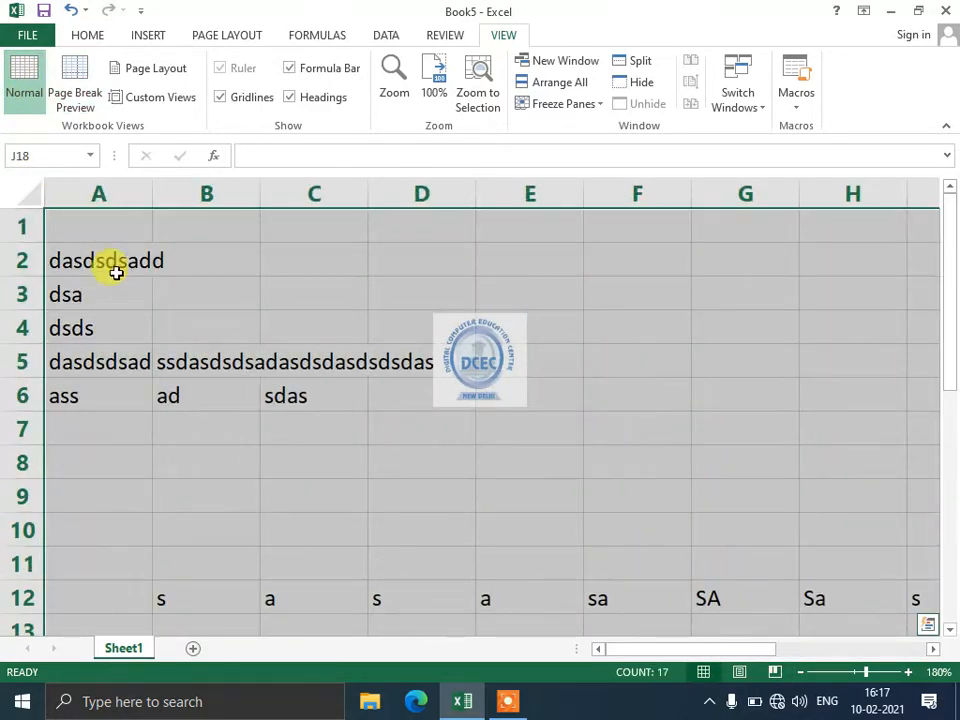
click(117, 261)
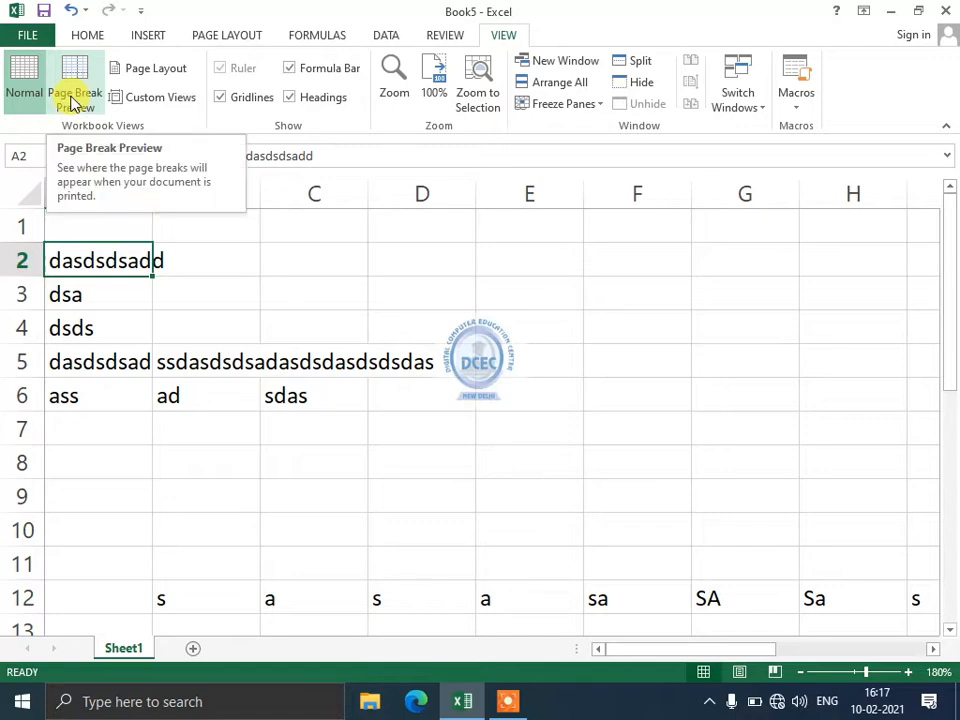
Preview the sheet in Page Layout view, and return to Normal view with the zoom at 120%.
click(130, 74)
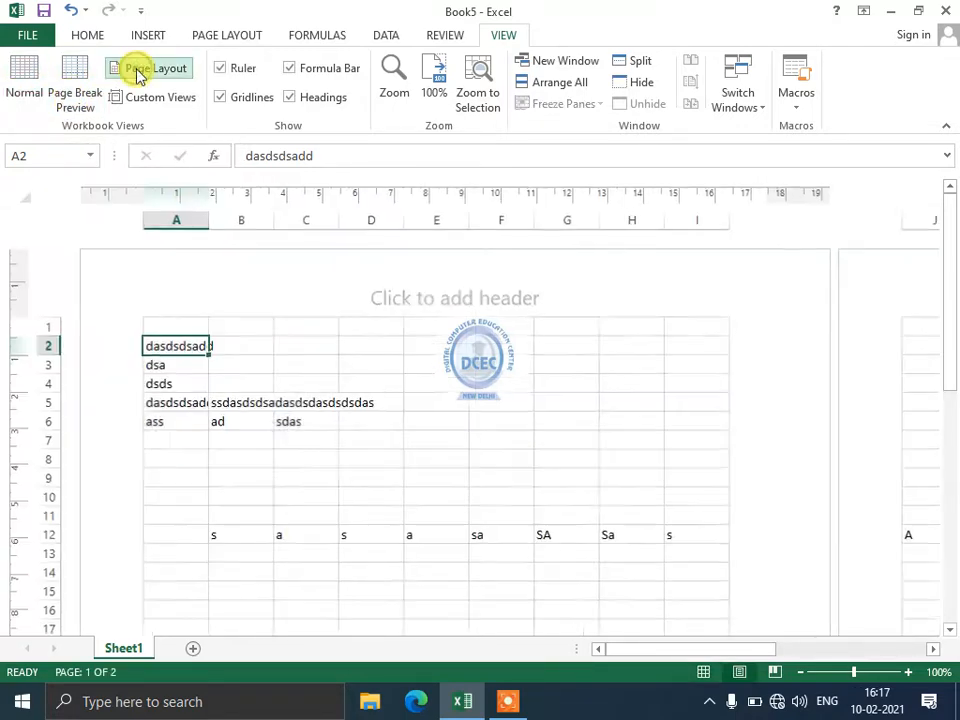
click(38, 74)
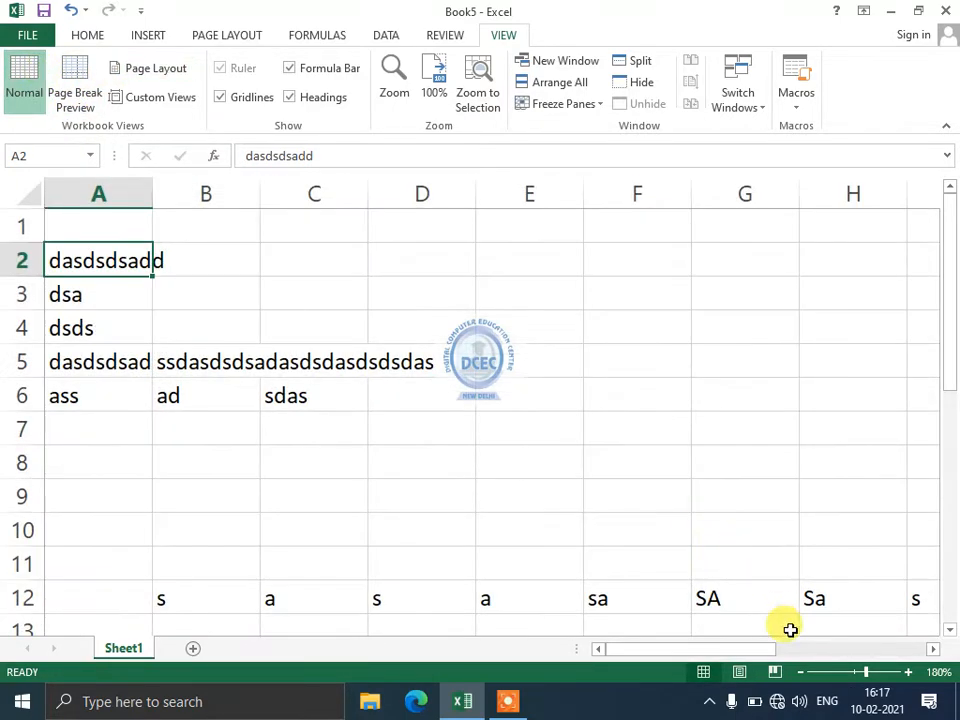
click(799, 673)
click(799, 673)
click(799, 673)
click(799, 673)
click(799, 673)
click(799, 673)
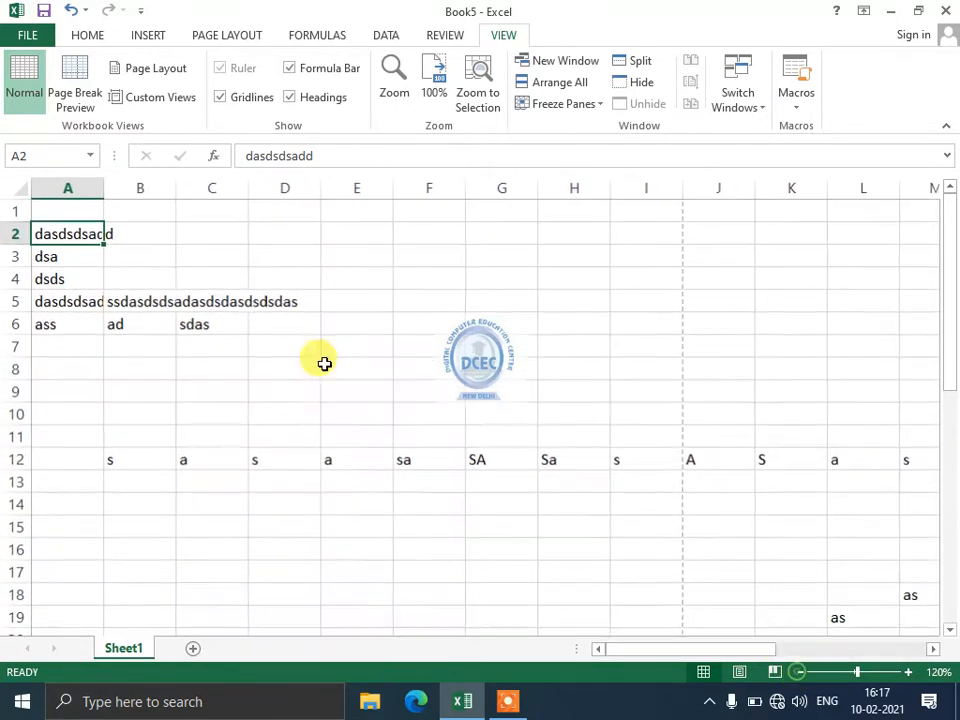
Display the sheet in Page Layout view at 20% zoom to show several pages side by side.
click(145, 77)
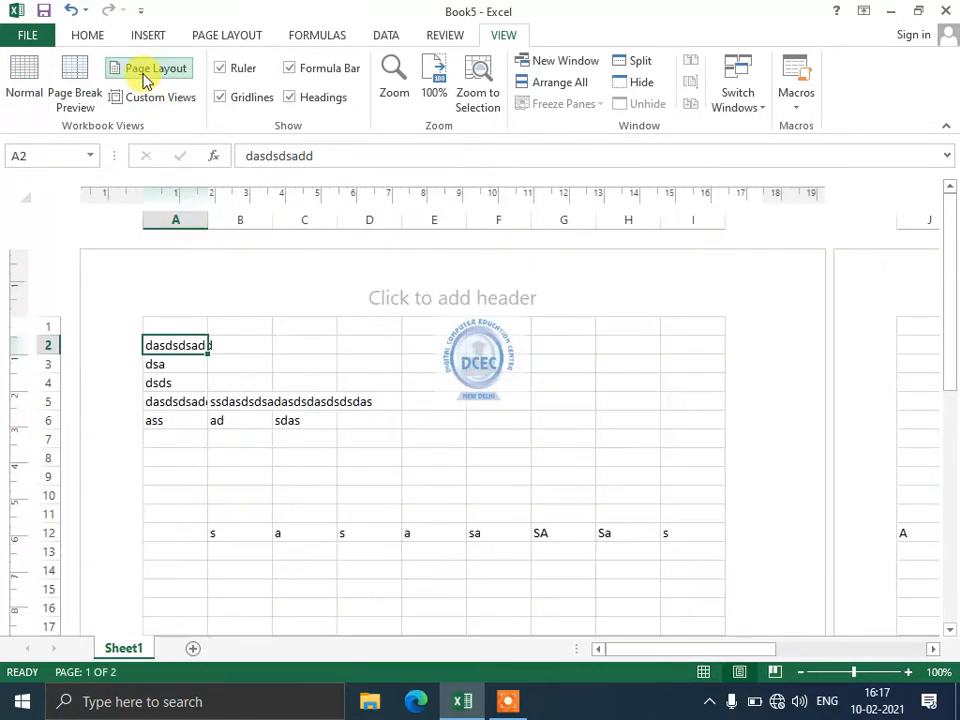
click(800, 673)
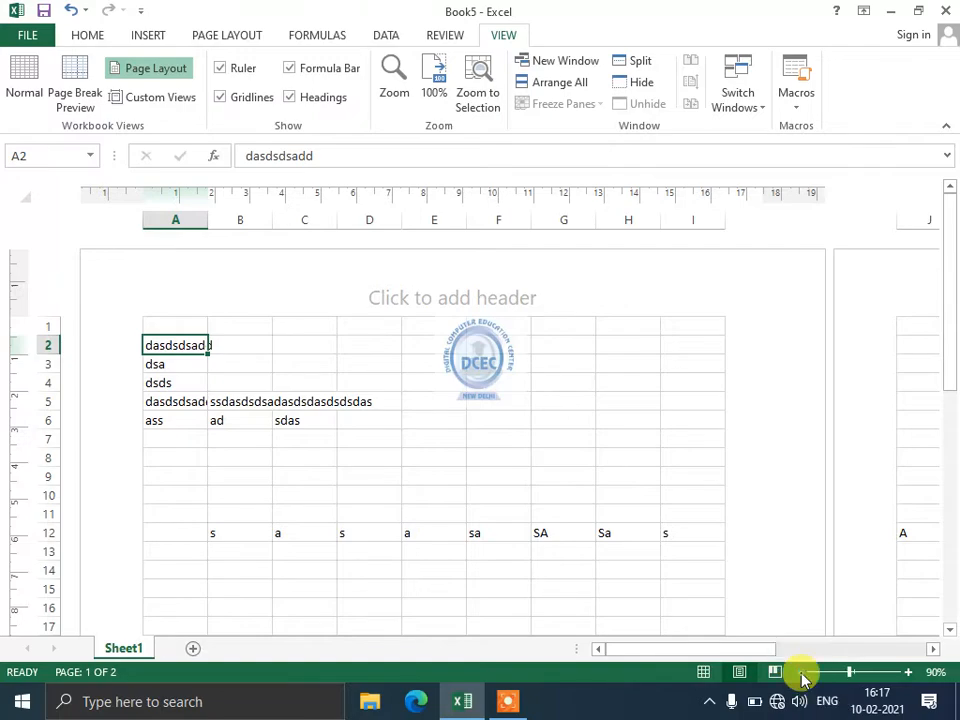
click(800, 673)
click(800, 673)
click(800, 673)
click(800, 673)
click(800, 673)
click(800, 673)
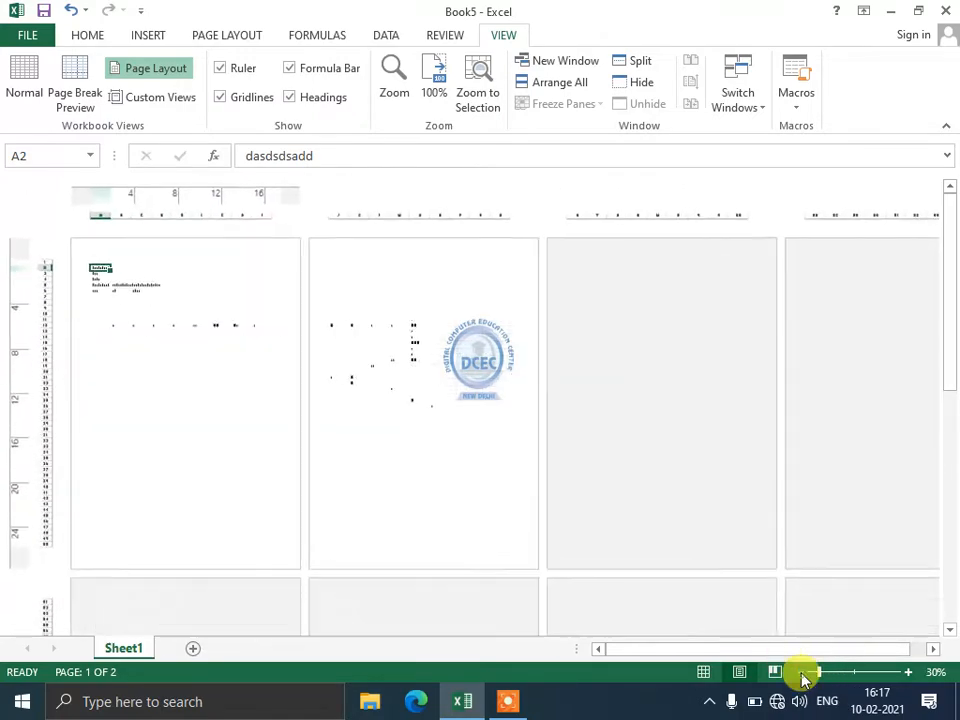
click(800, 673)
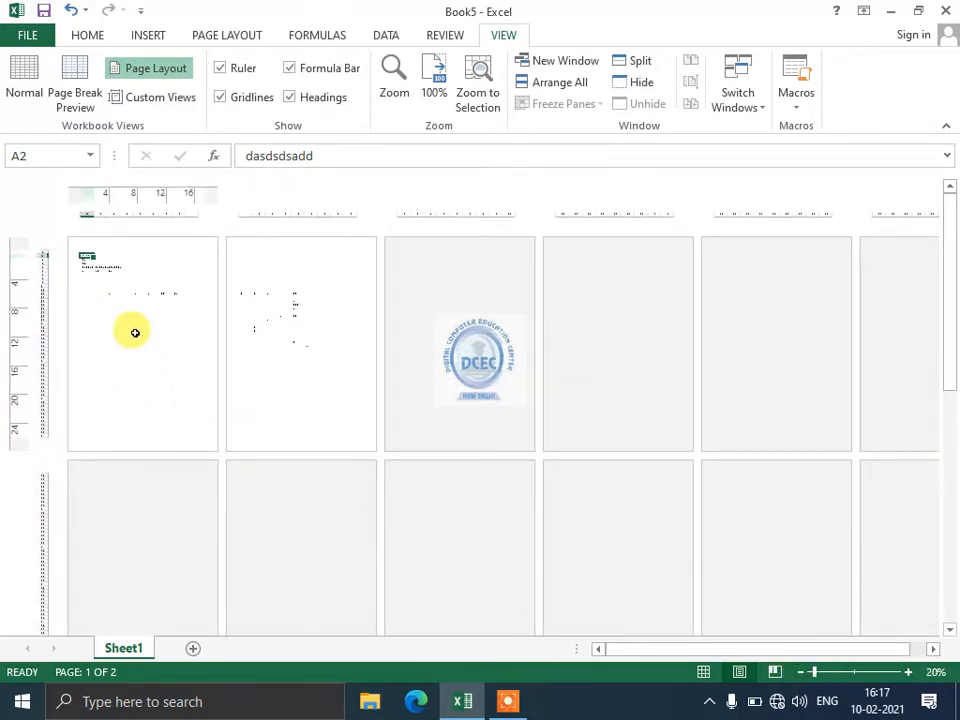
Select cells on several different pages of the layout, ending on cell G25 of the first page.
click(257, 343)
click(470, 368)
click(628, 368)
click(491, 568)
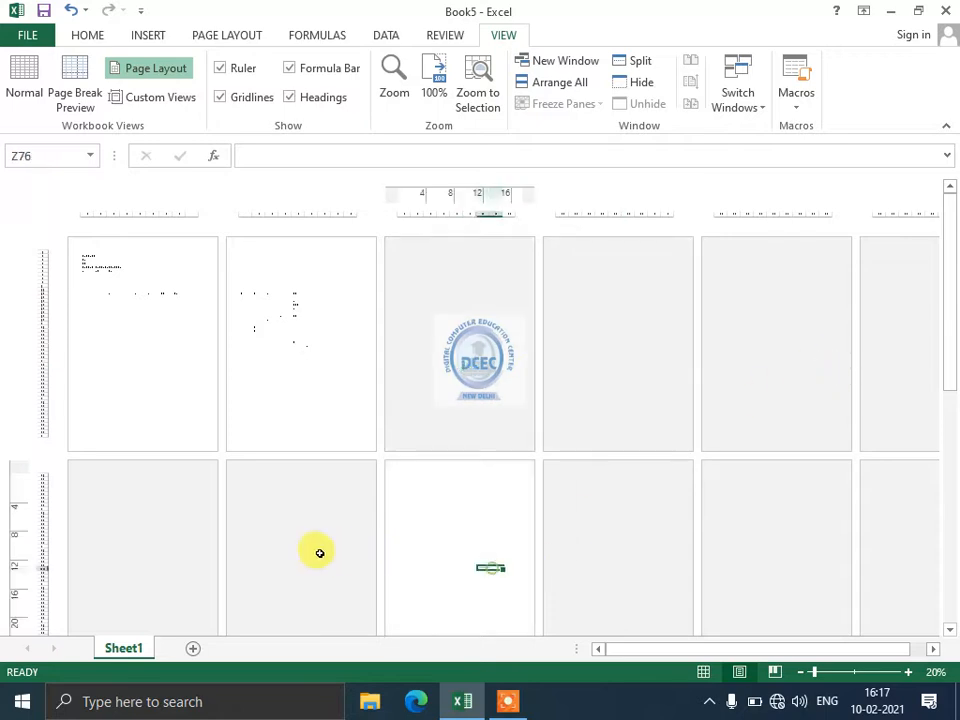
click(178, 538)
click(164, 340)
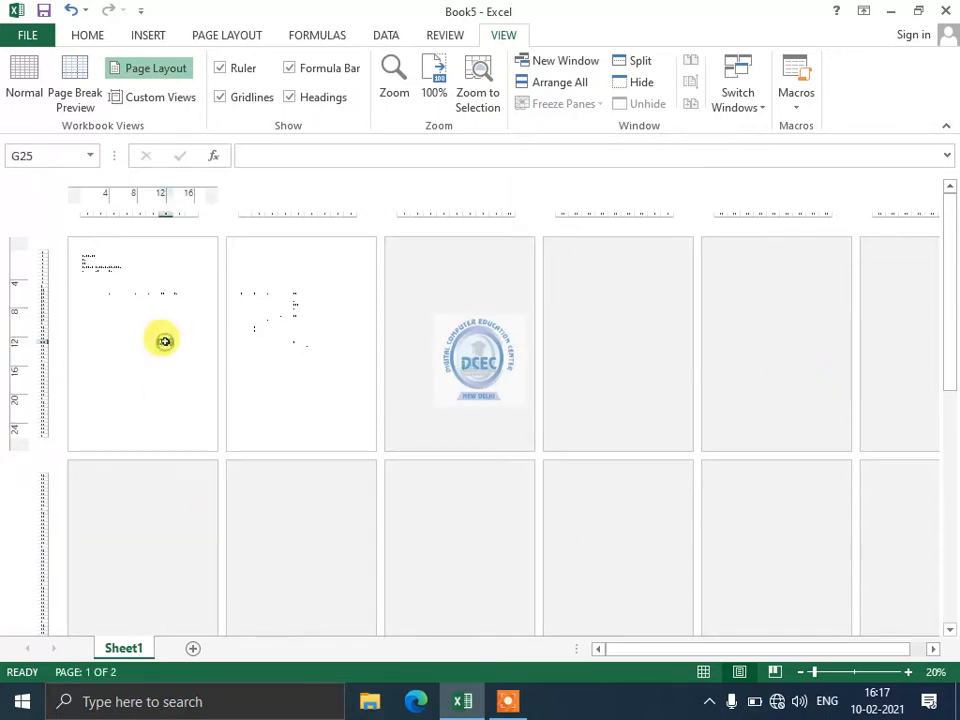
Return to Normal view and check the list of saved Custom Views without adding one.
click(14, 87)
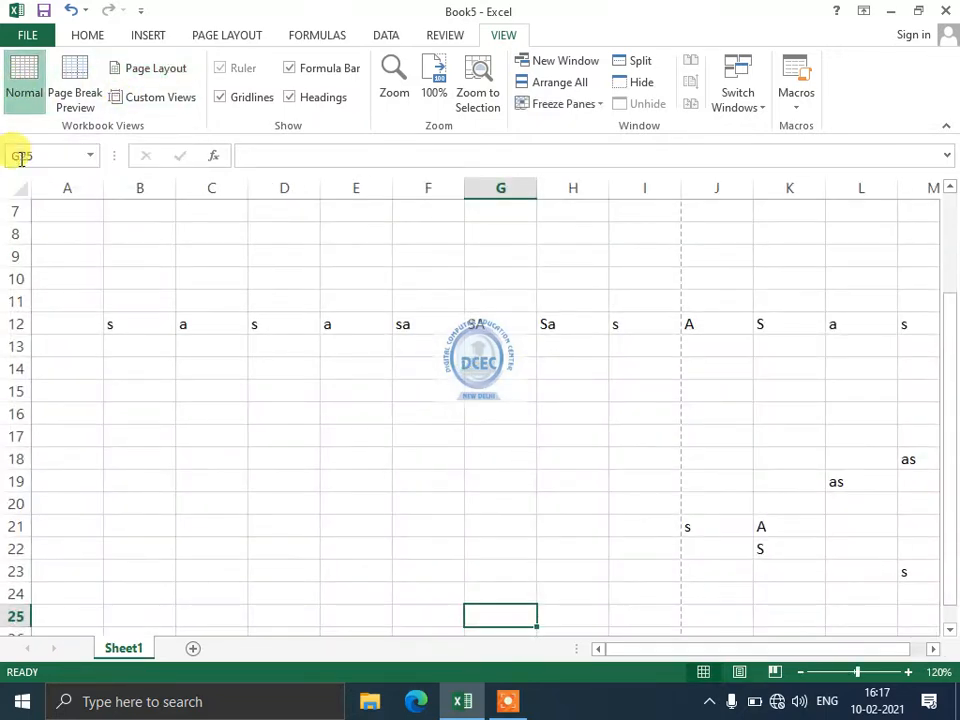
scroll(143, 398, up, 2)
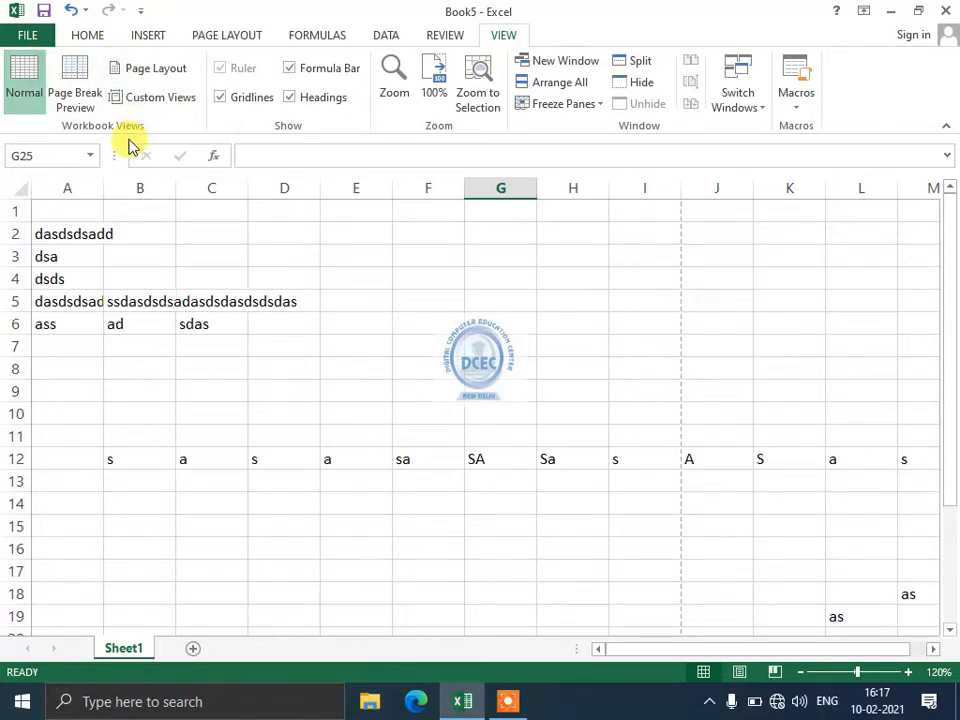
click(155, 103)
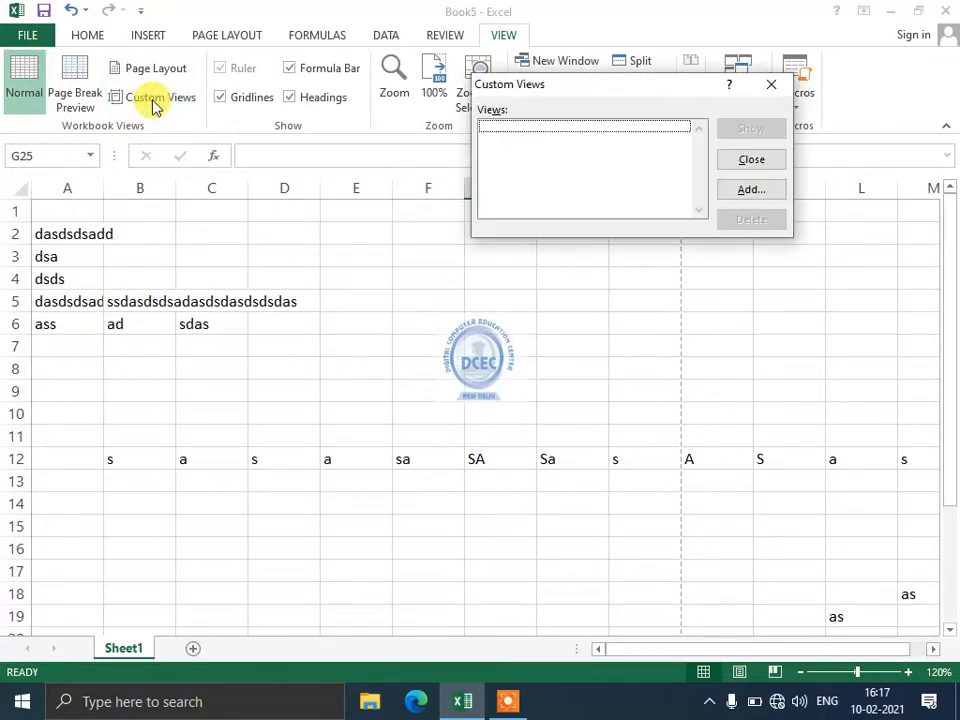
click(768, 85)
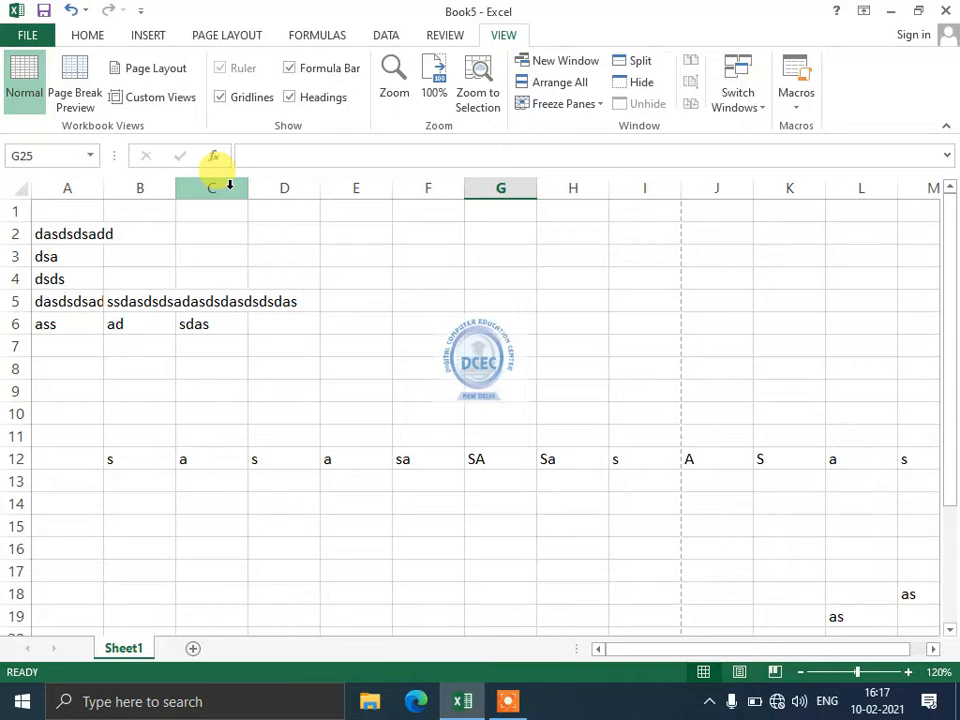
Enter eng in cell A1.
click(66, 203)
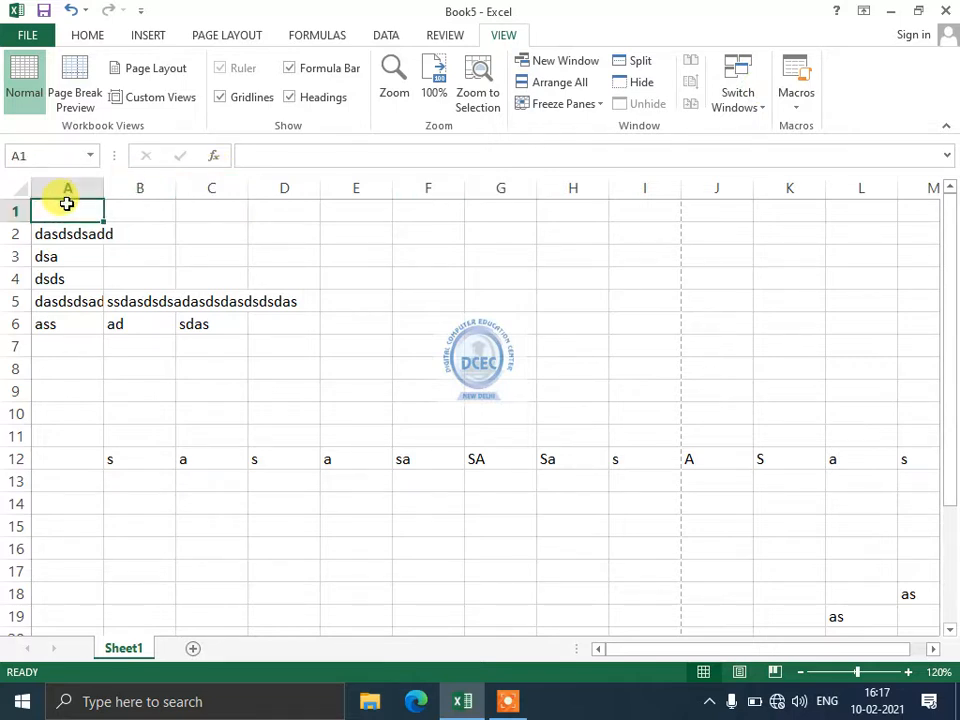
text(eng)
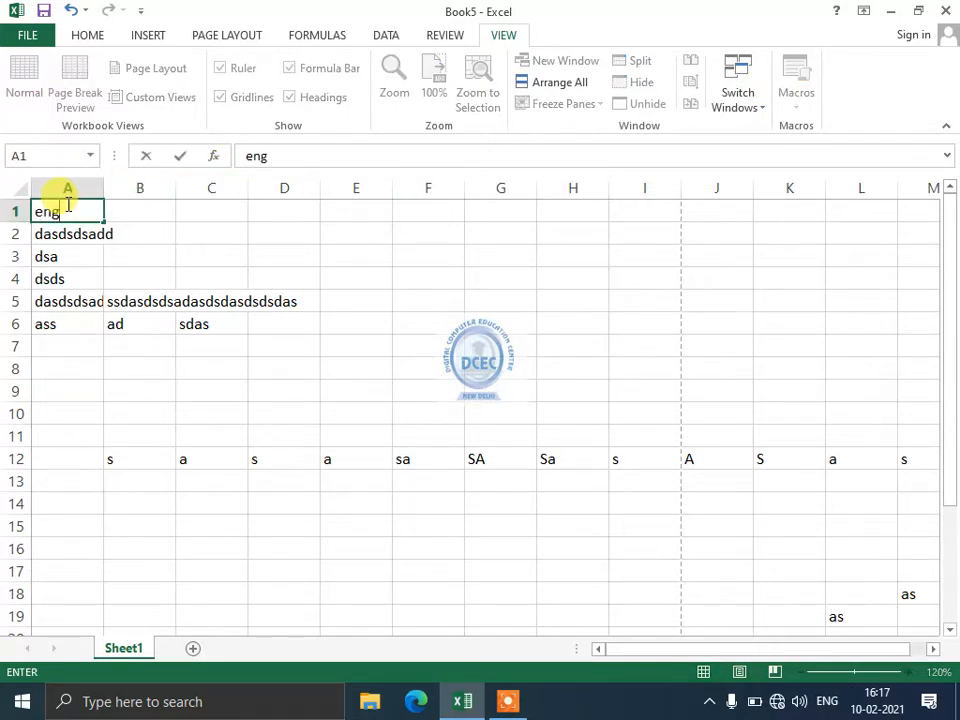
key(Return)
Enter sst in cell A48.
key(Return)
key(Return)
key(Return)
key(Return)
key(Return)
key(Return)
key(Return)
key(Return)
key(Return)
key(Return)
key(Return)
key(Return)
key(Return)
key(Return)
key(Return)
key(Return)
key(Return)
key(Return)
key(Return)
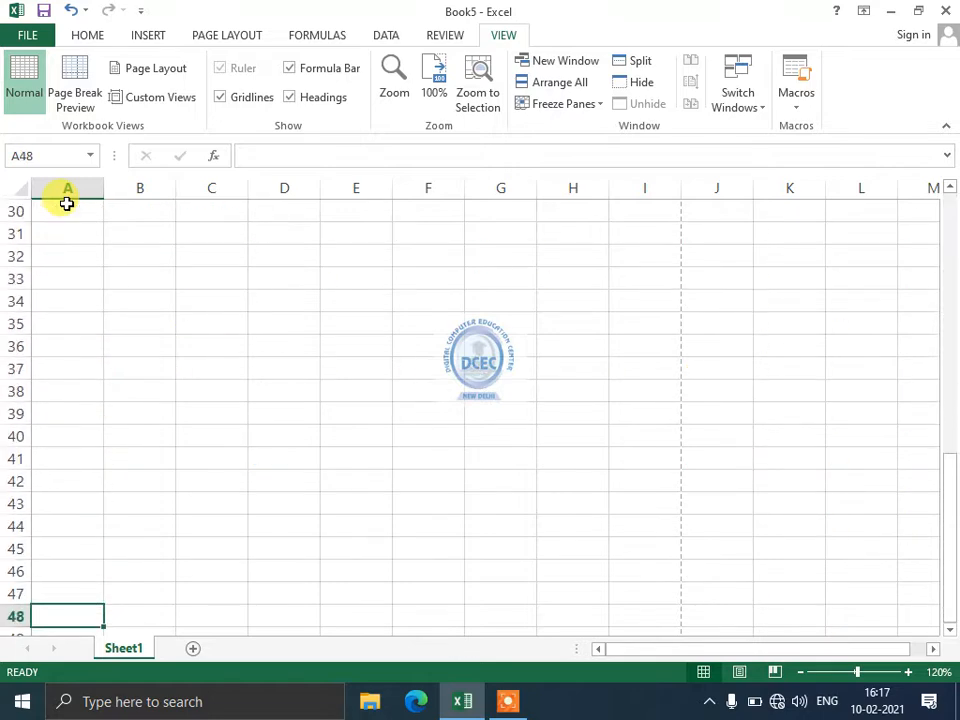
text(sst)
key(Return)
Enter math in cell A76.
key(Return)
key(Return)
key(Return)
key(Return)
key(Return)
key(Return)
key(Return)
key(Return)
key(Return)
key(Return)
key(Return)
key(Return)
key(Return)
key(Return)
key(Return)
key(Return)
key(Return)
key(Return)
key(Return)
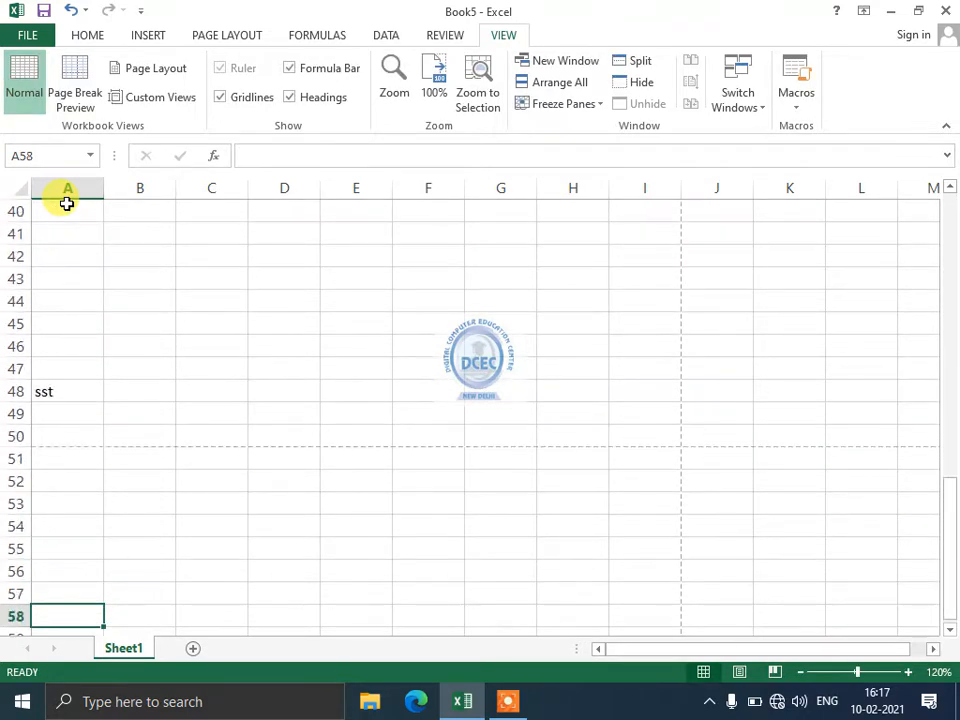
text(am)
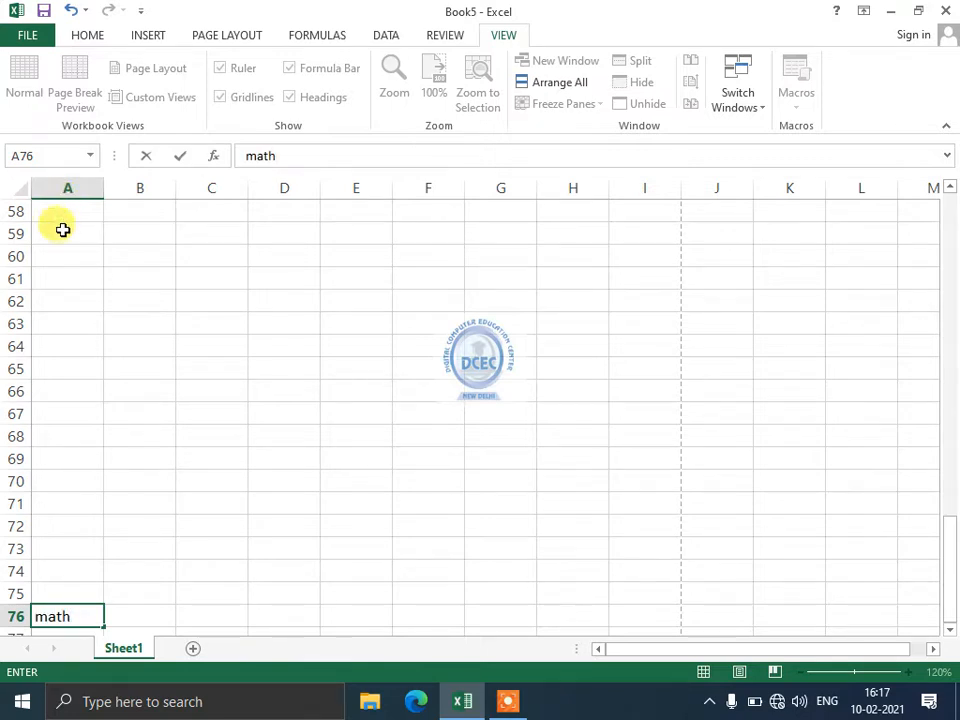
scroll(62, 230, up, 19)
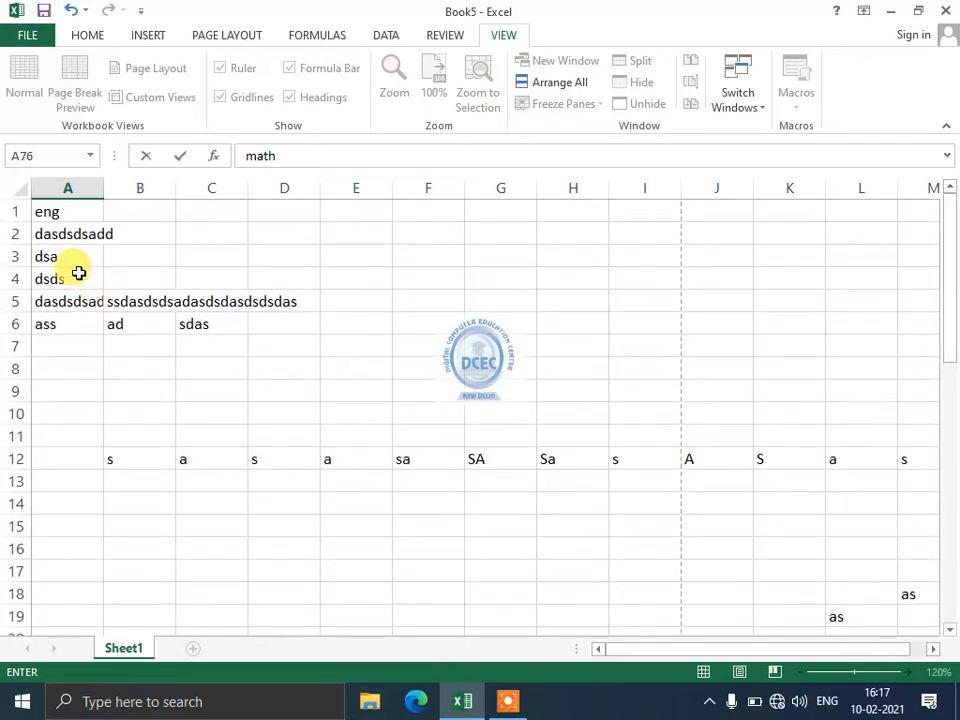
click(78, 273)
Review the eng entry in cell A1 and the sst entry in cell A48.
click(73, 216)
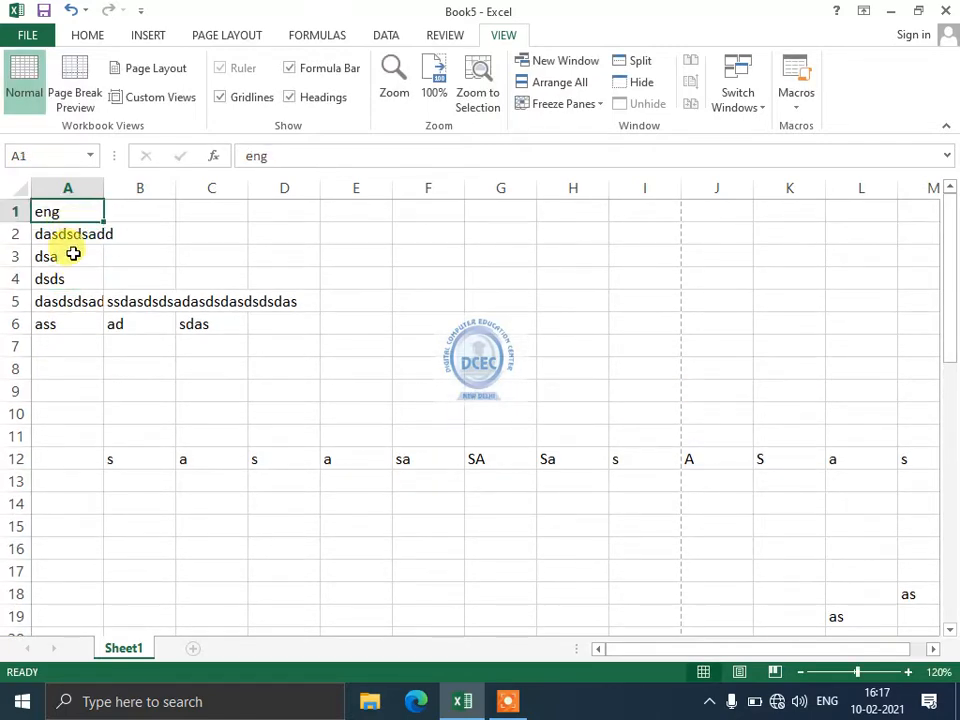
scroll(75, 272, down, 16)
scroll(73, 300, up, 4)
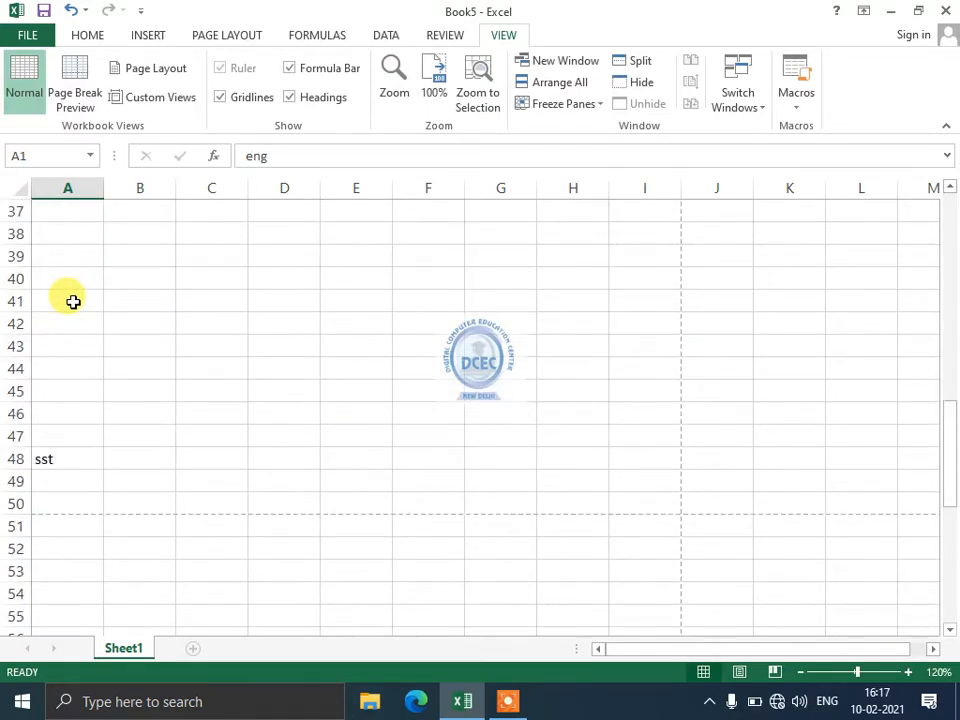
click(70, 463)
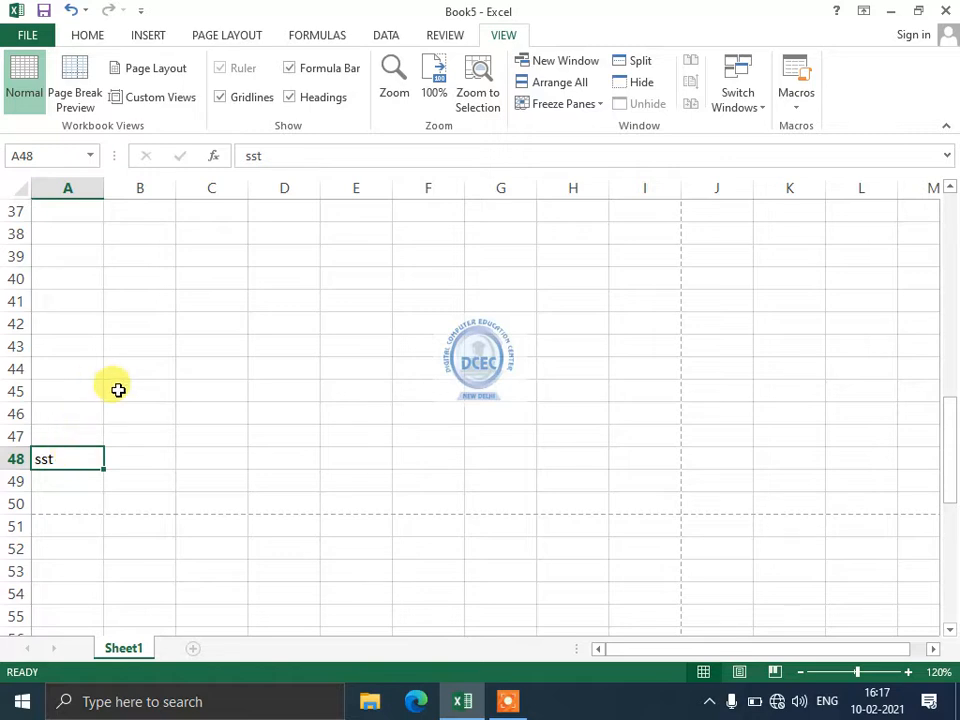
scroll(118, 390, up, 12)
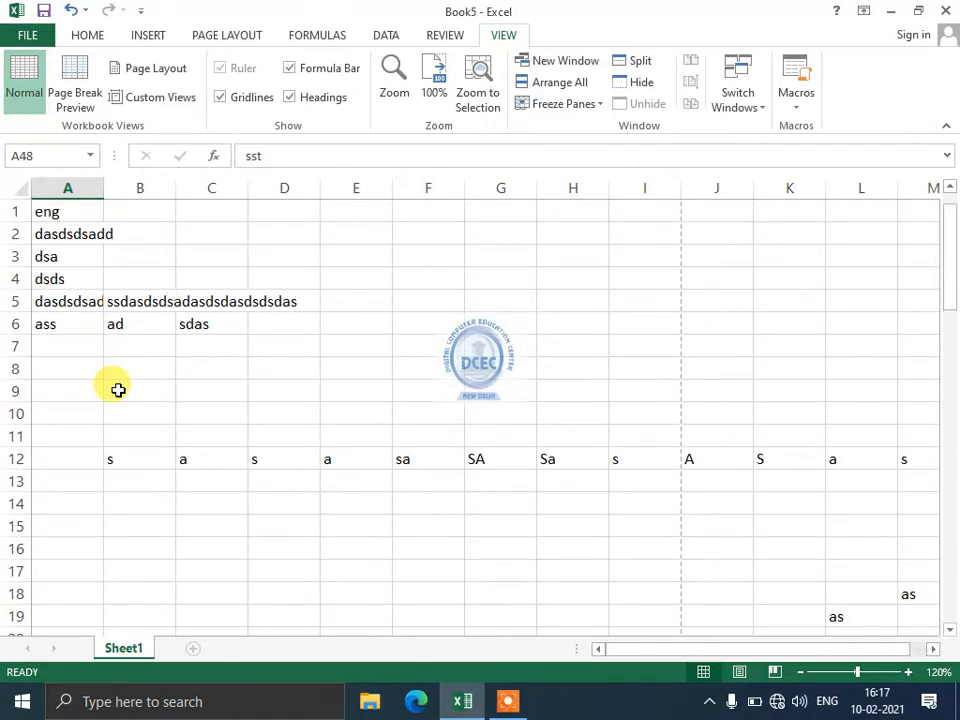
Add a custom view named eng with cell A1 selected, keeping the print and hidden-row settings included.
click(74, 216)
click(160, 97)
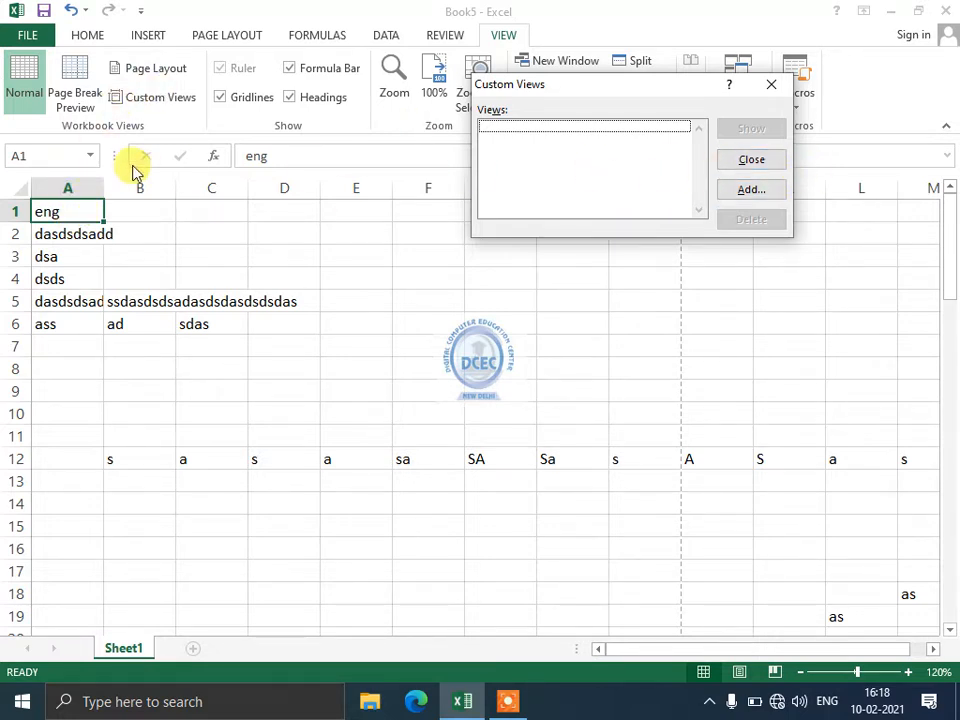
click(750, 190)
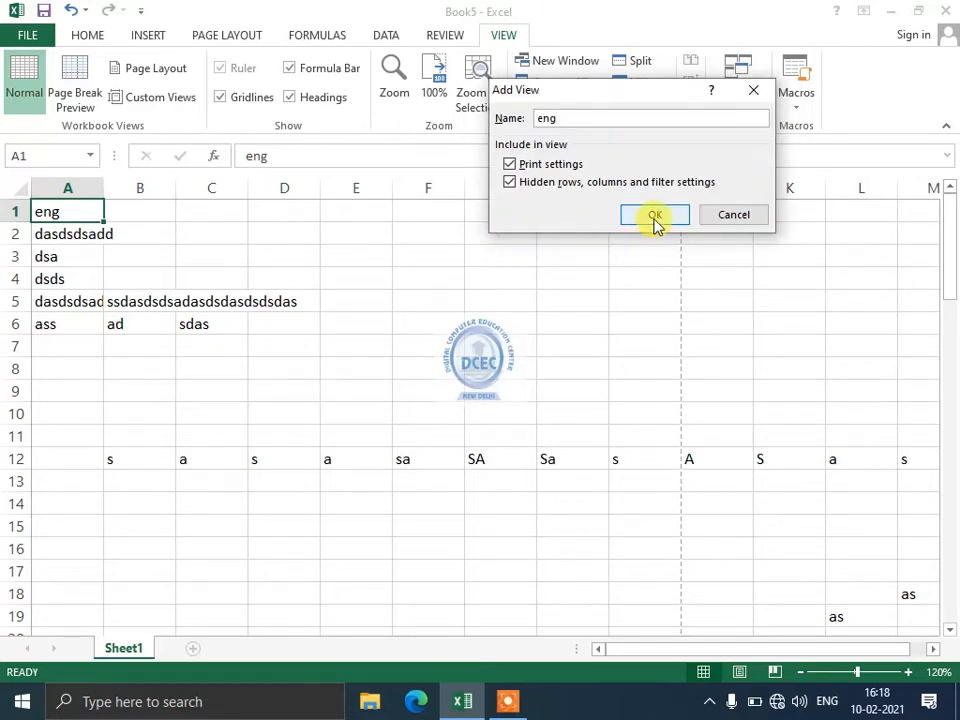
click(655, 218)
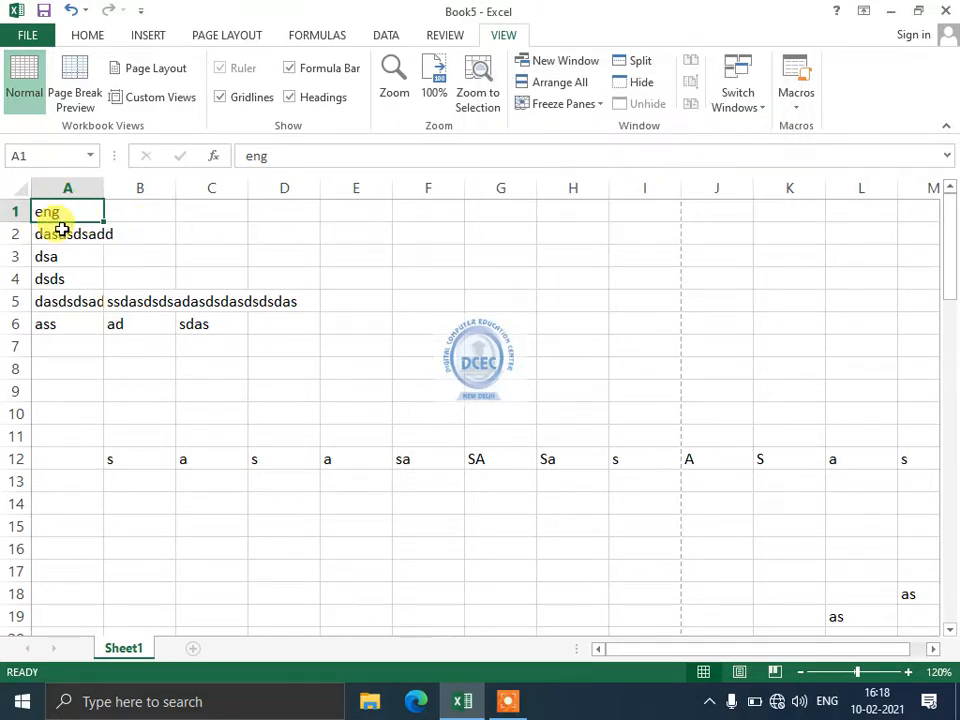
Add a custom view named sst with cell A48 selected.
scroll(62, 230, down, 14)
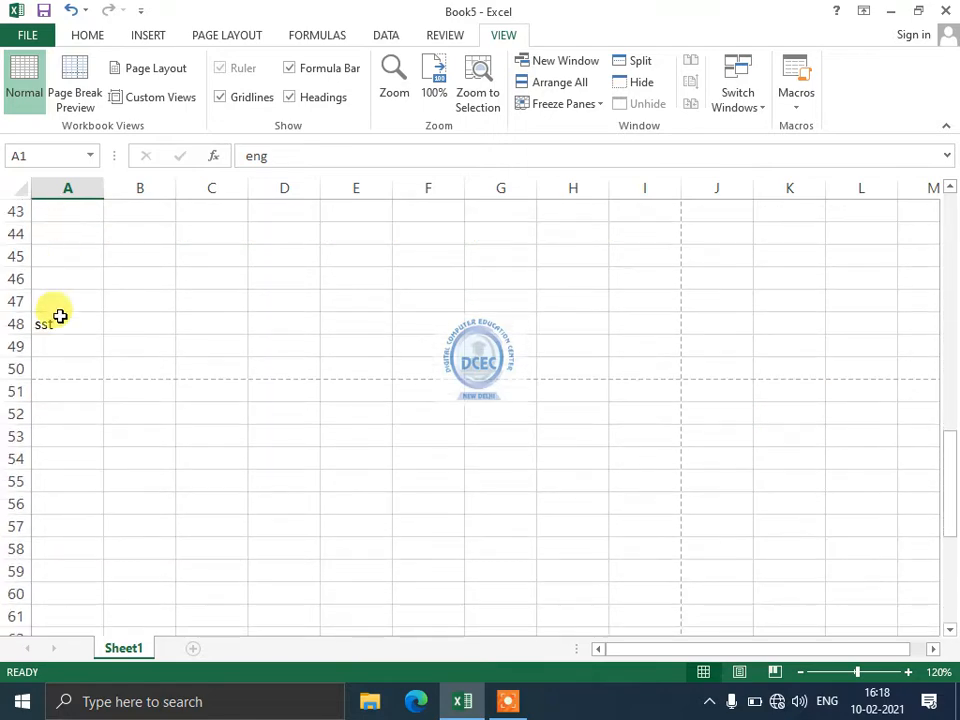
click(58, 321)
click(155, 97)
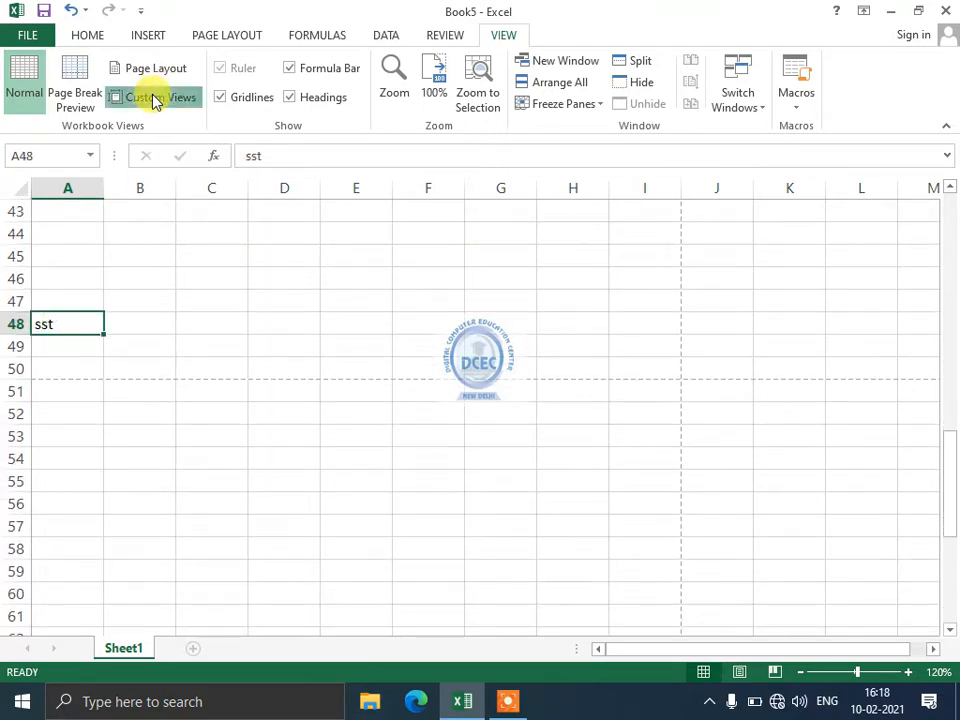
click(751, 189)
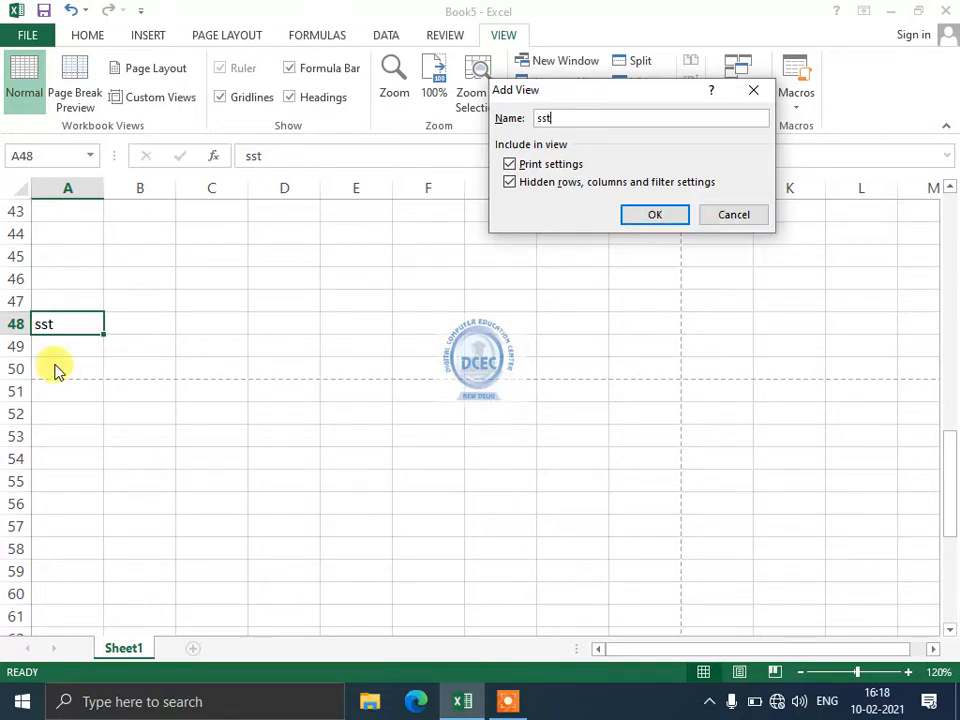
click(636, 212)
Add a custom view named math with cell A76 selected.
scroll(86, 401, down, 9)
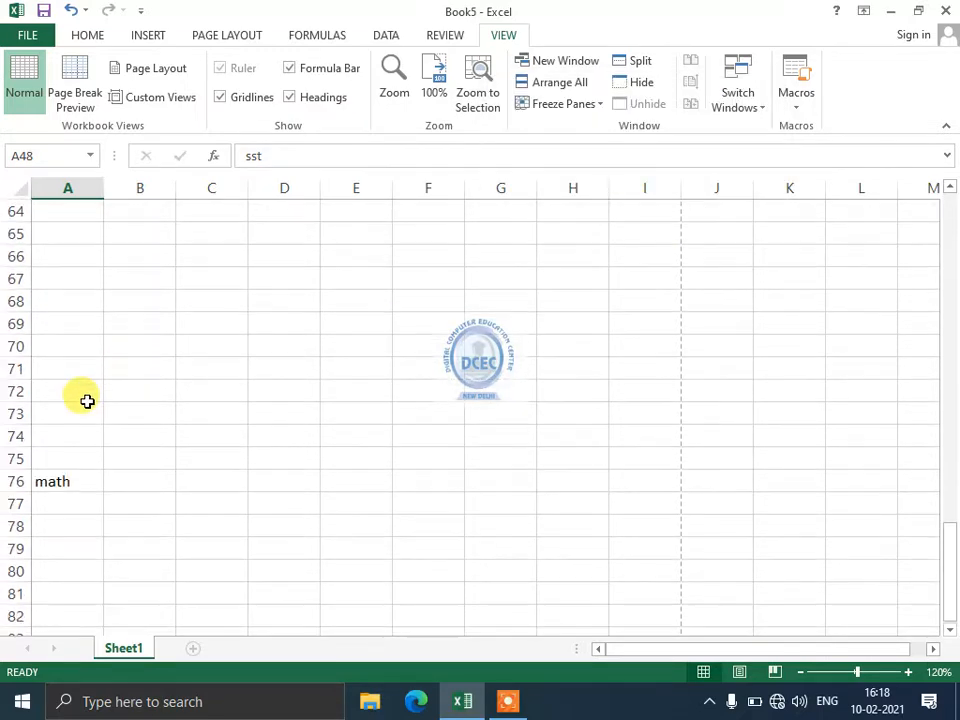
click(74, 340)
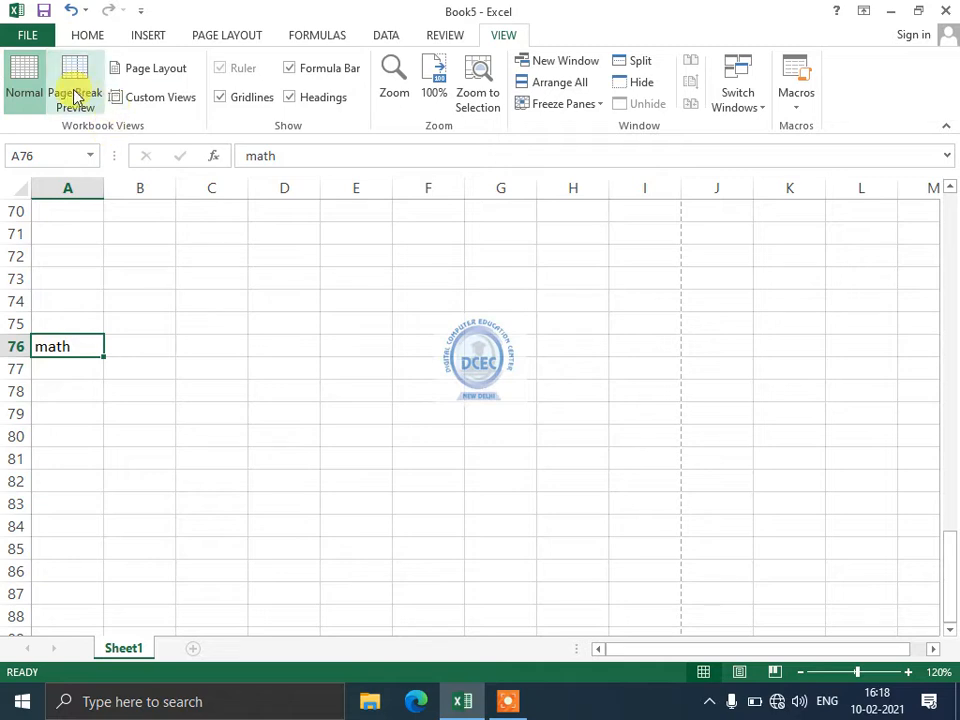
click(154, 100)
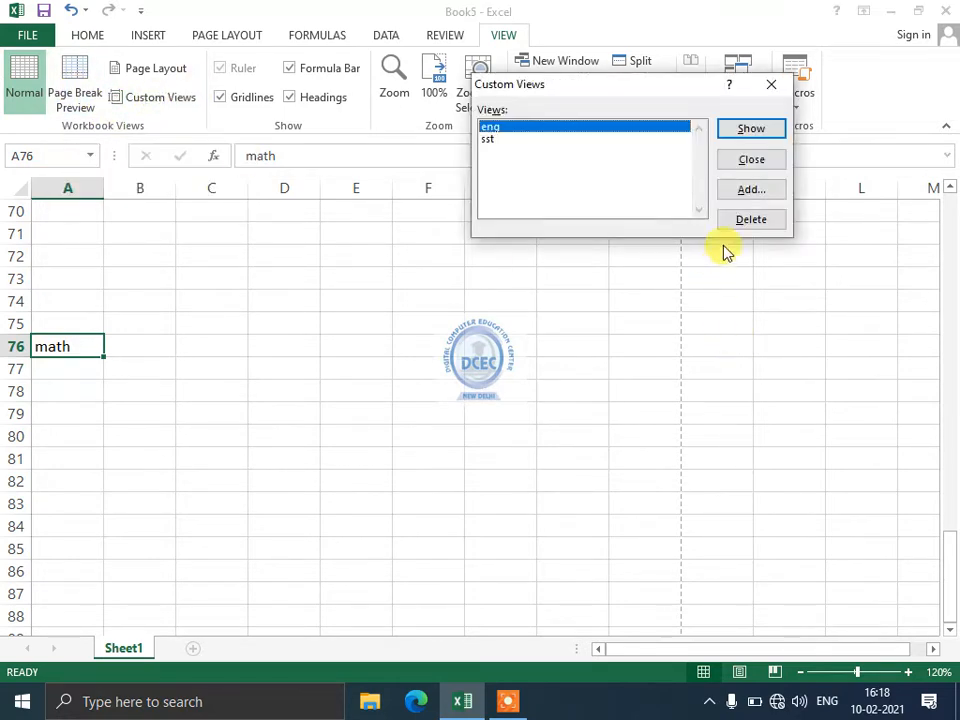
click(752, 191)
text(ma)
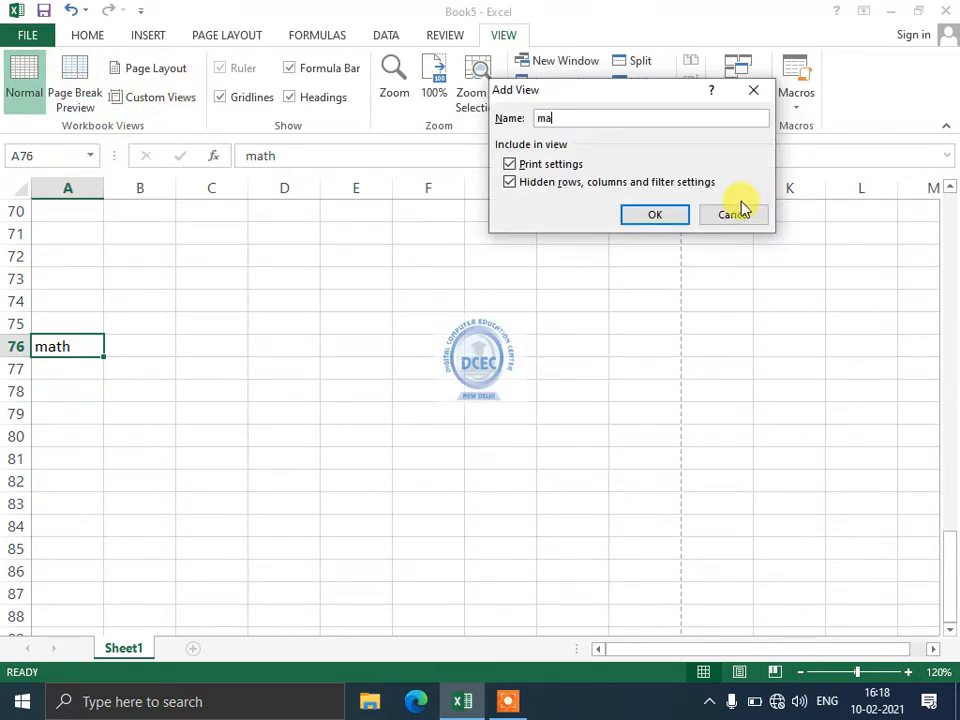
text(th)
click(680, 216)
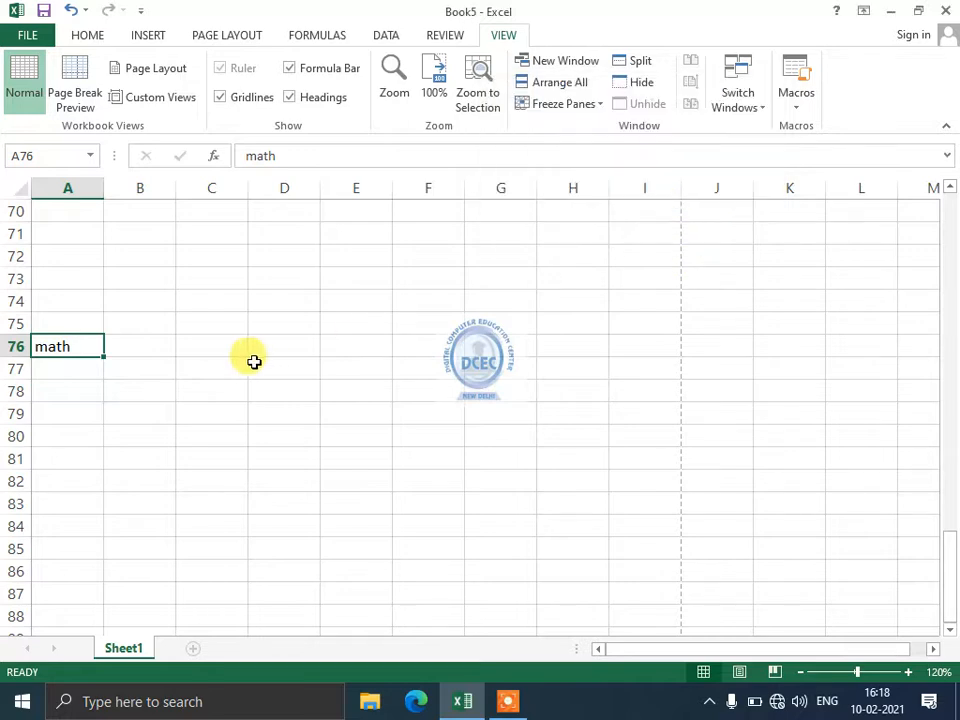
From cell C3 near the top of the sheet, go through the saved custom views and show the math view.
scroll(254, 362, up, 20)
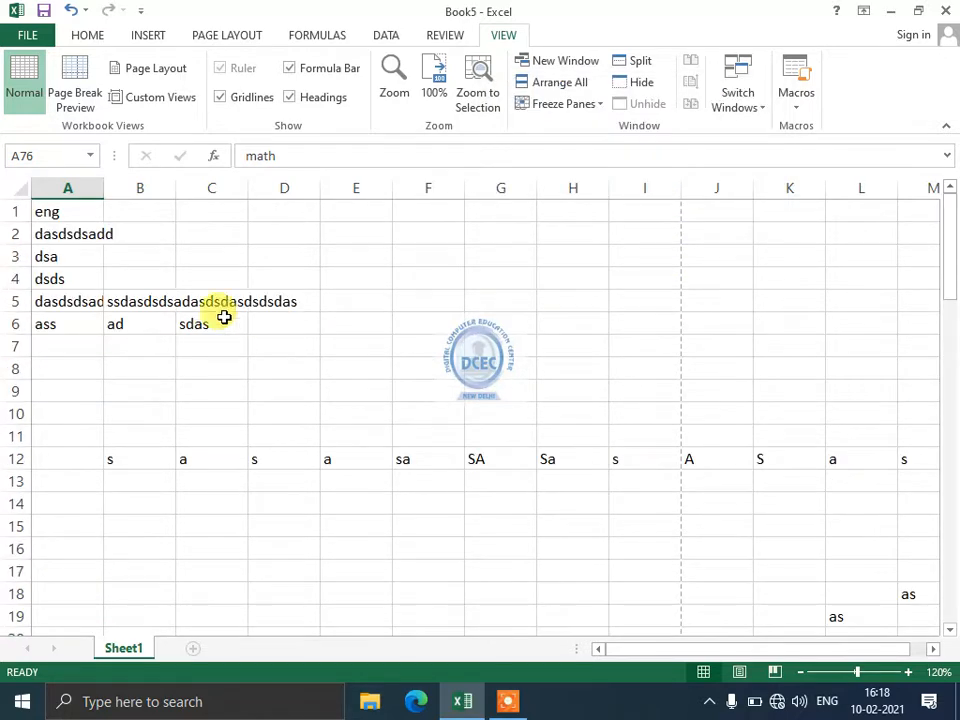
click(214, 262)
click(165, 100)
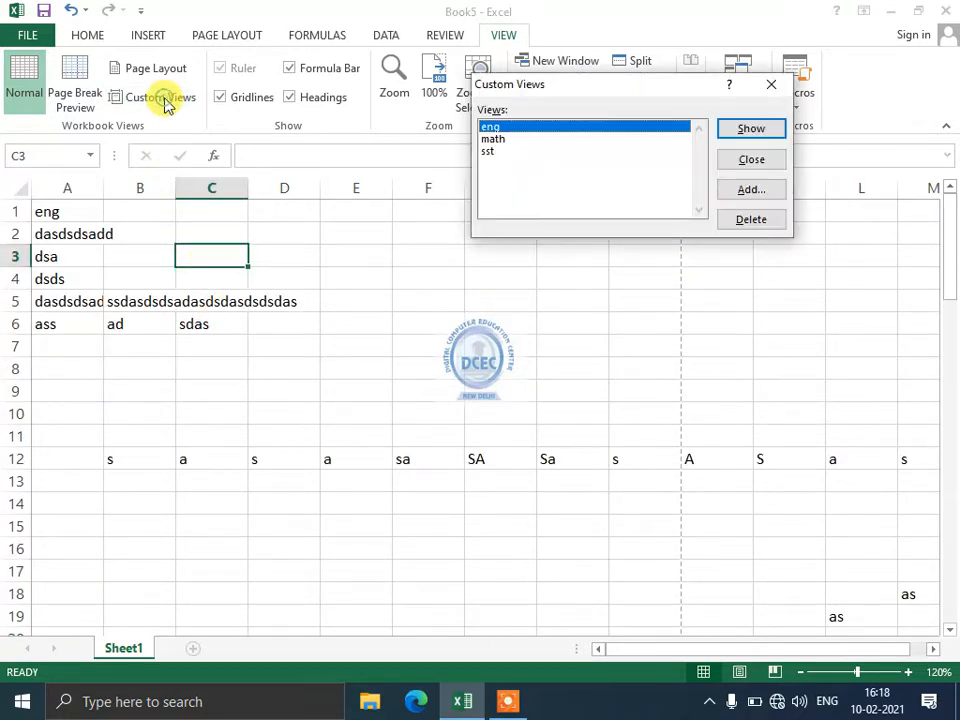
click(490, 140)
click(490, 151)
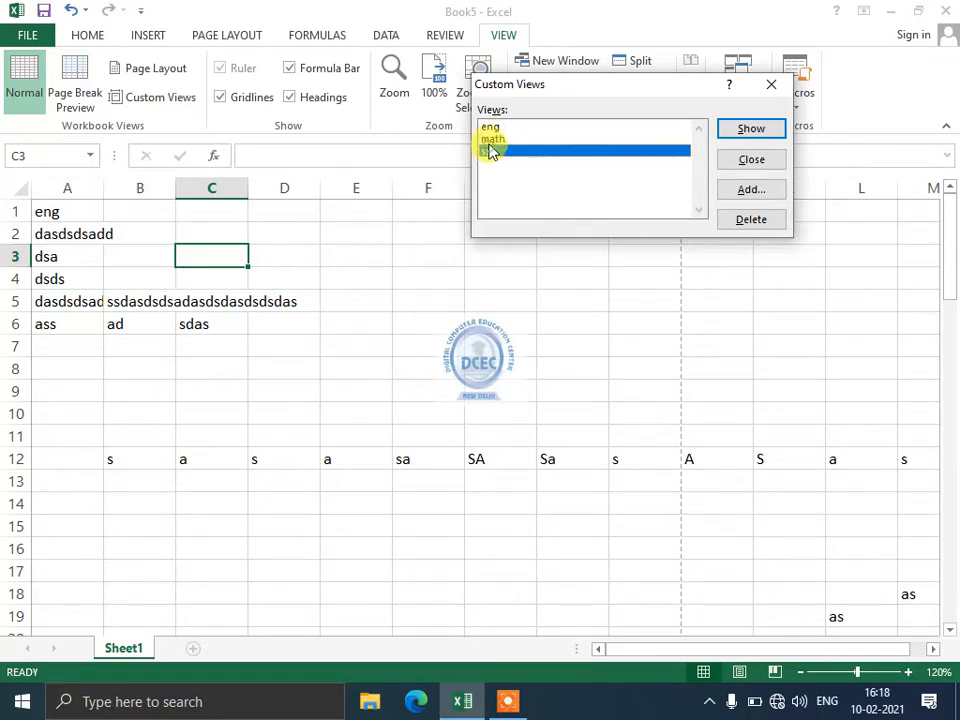
click(490, 140)
click(489, 130)
click(490, 139)
click(490, 150)
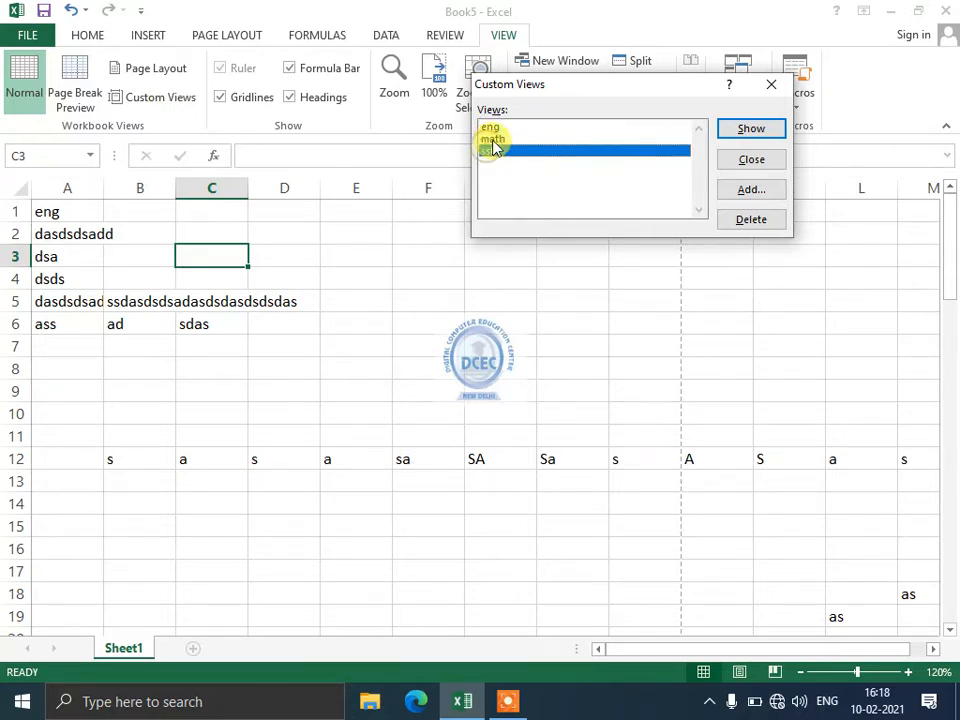
click(492, 140)
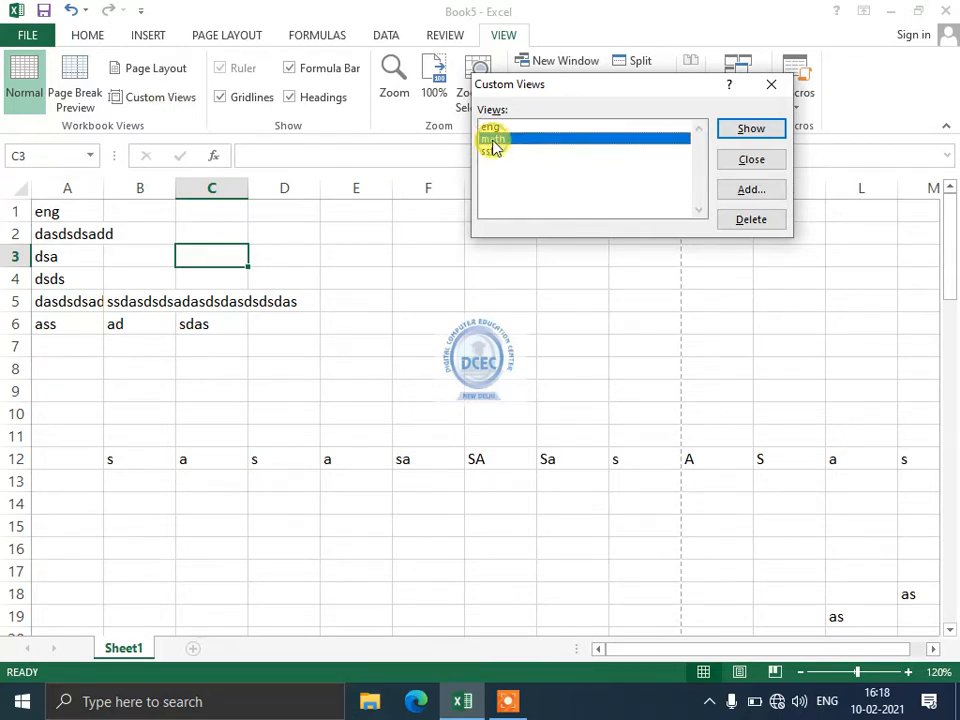
click(752, 130)
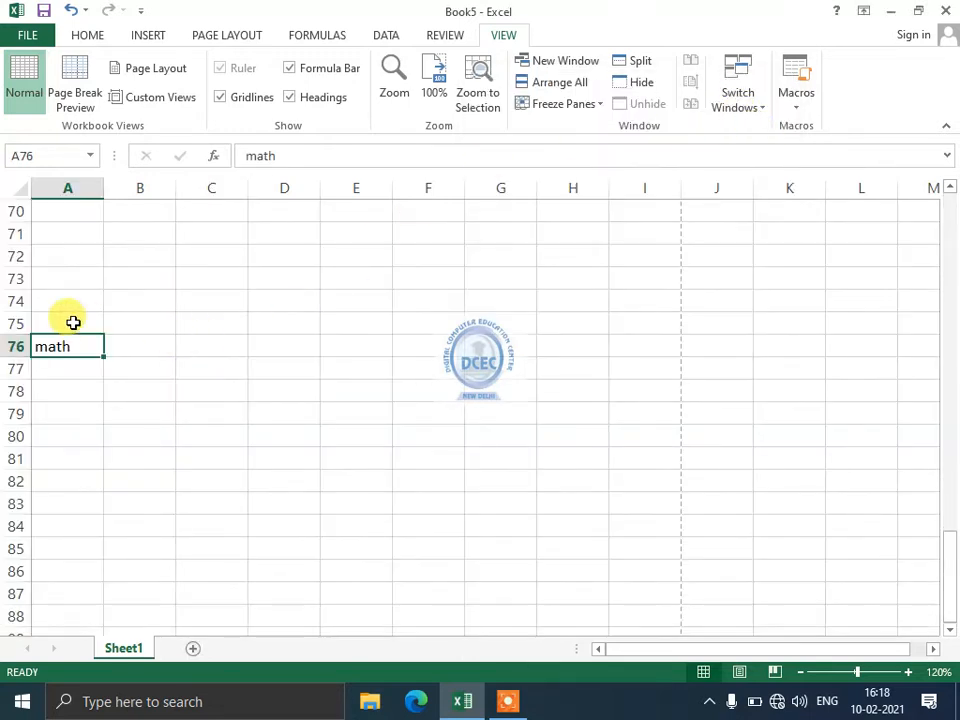
Show the saved sst custom view.
click(143, 95)
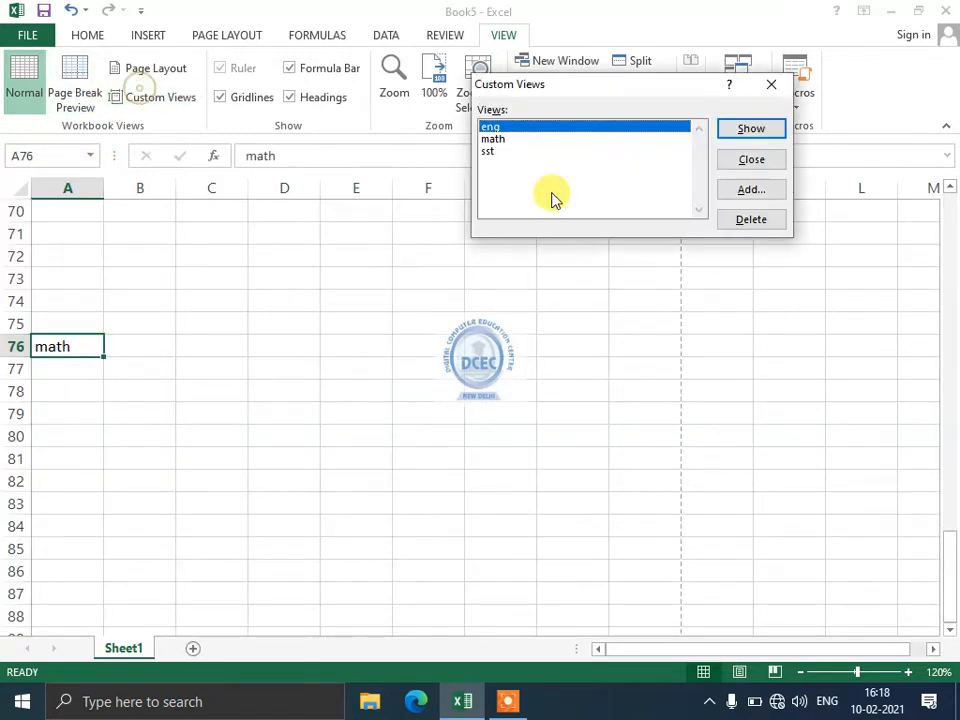
click(500, 151)
click(765, 129)
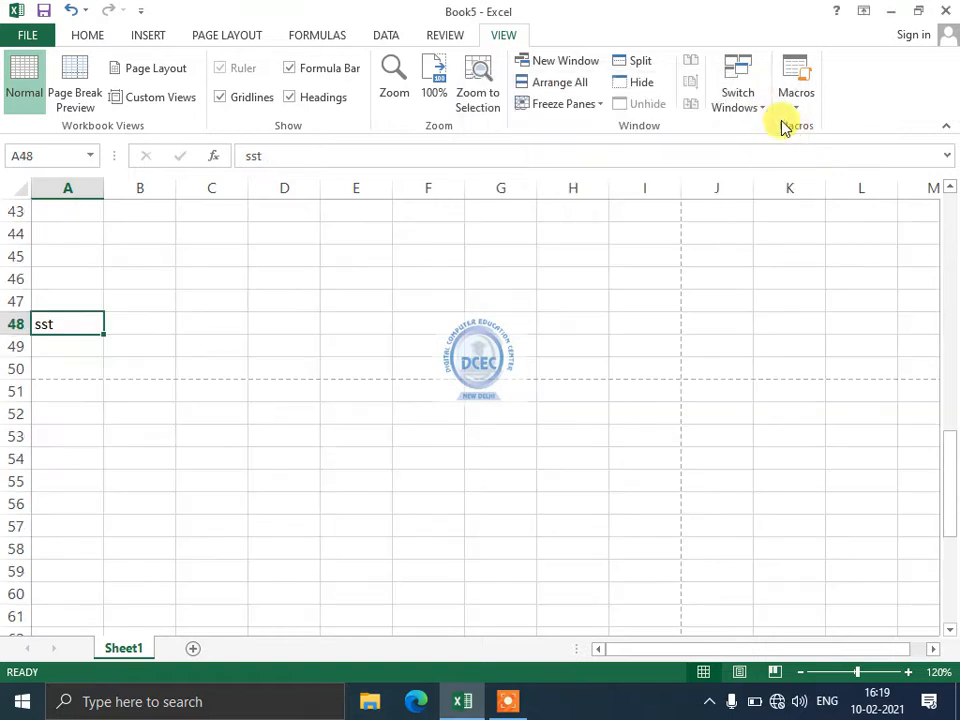
Select cell C47 and switch the sheet's gridlines off and back on twice.
click(300, 224)
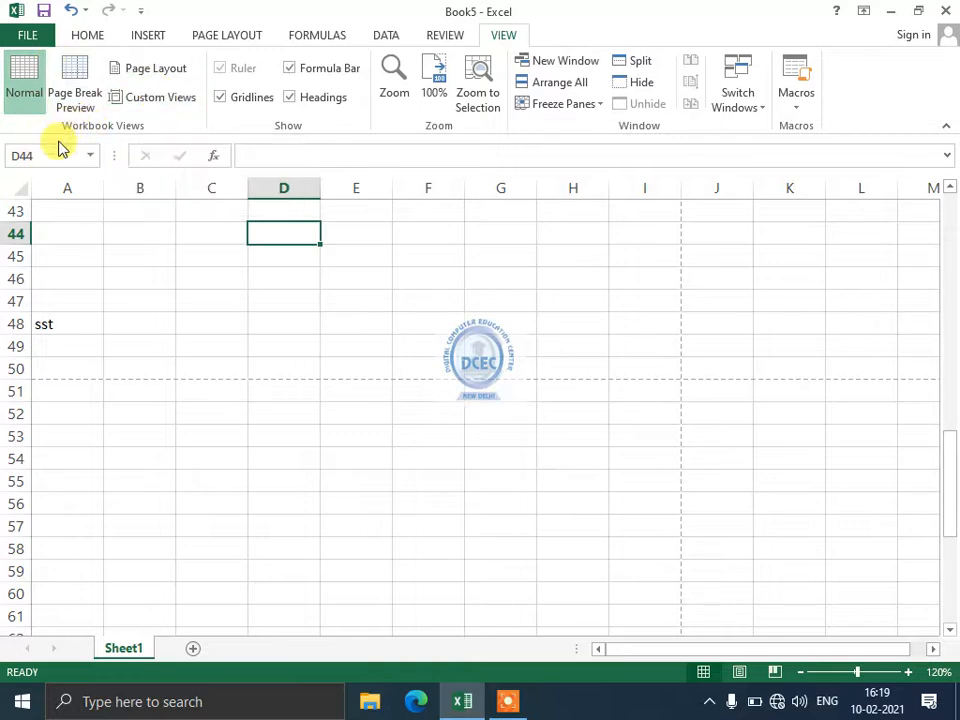
click(214, 298)
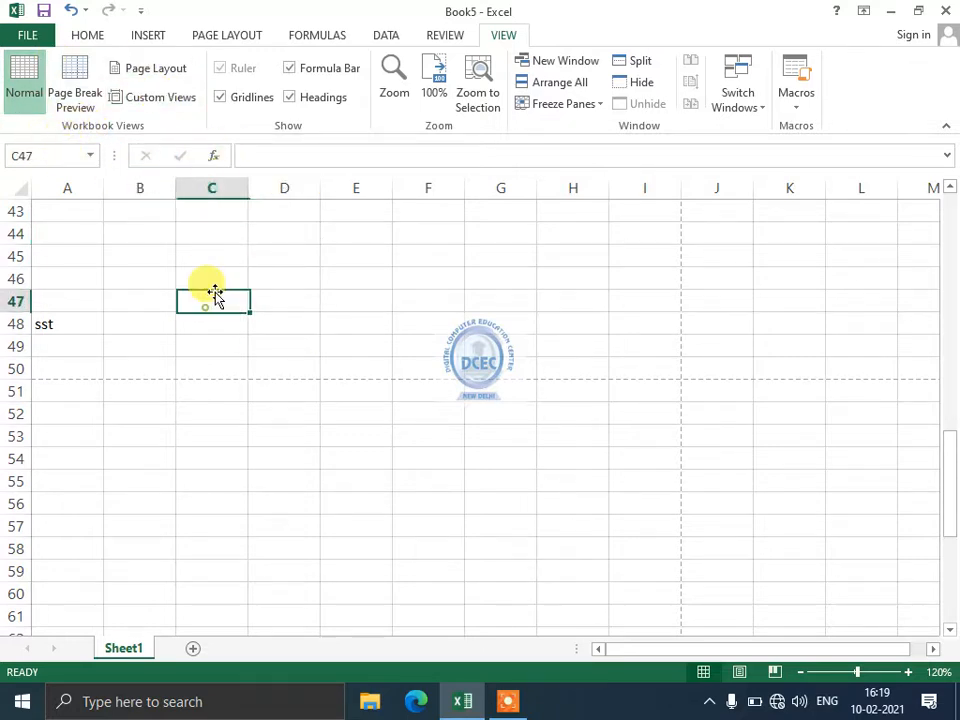
click(251, 102)
click(252, 103)
click(251, 102)
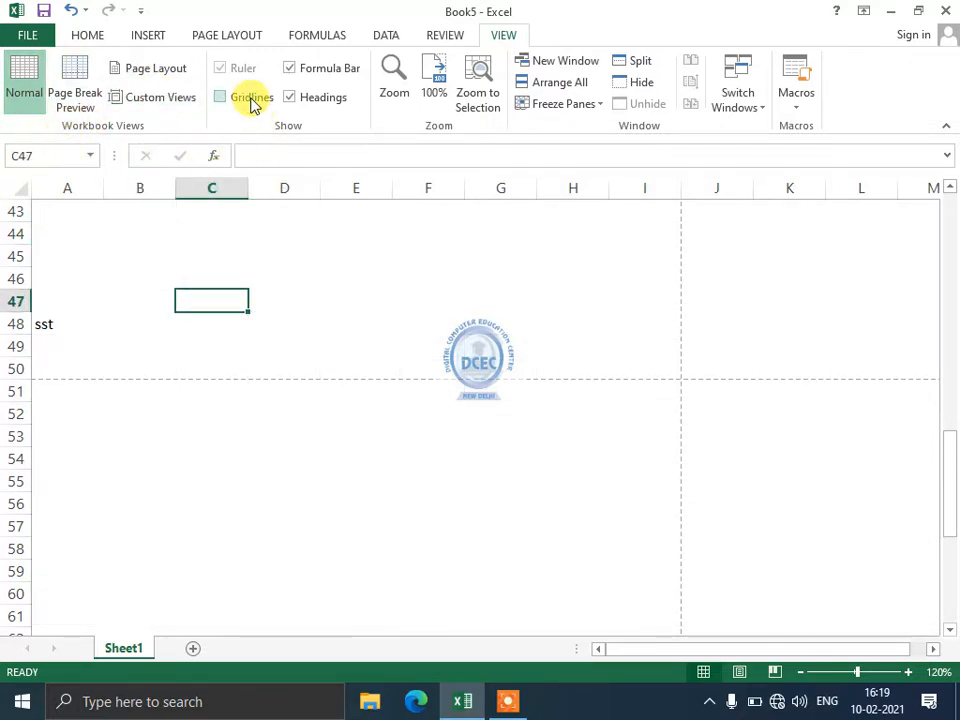
click(252, 102)
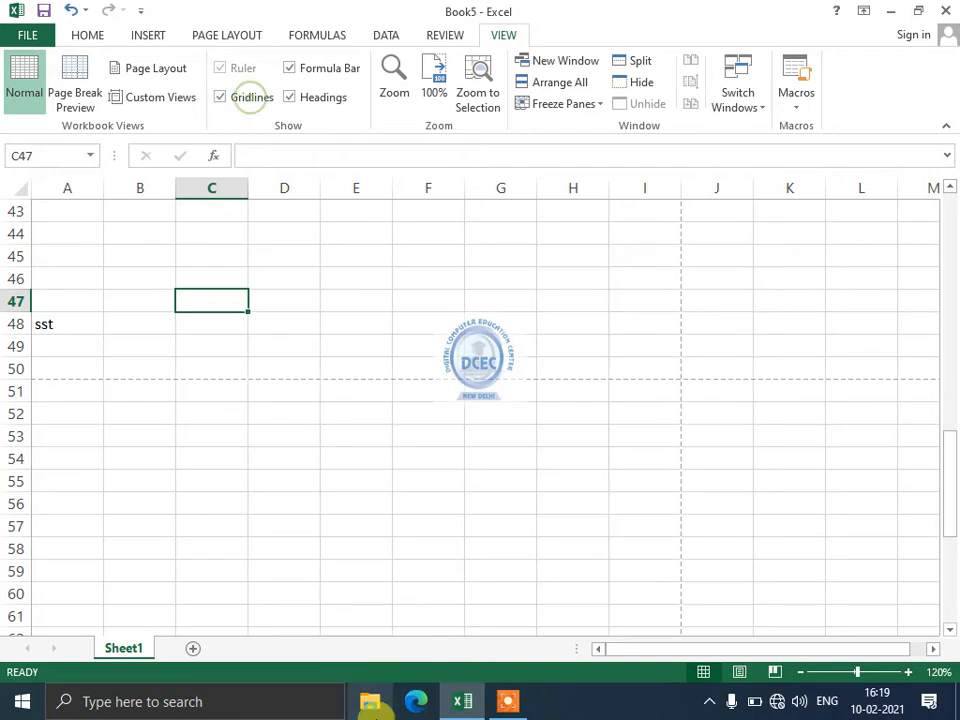
Switch the row and column headings off and back on twice.
click(300, 100)
click(300, 100)
click(300, 100)
click(298, 100)
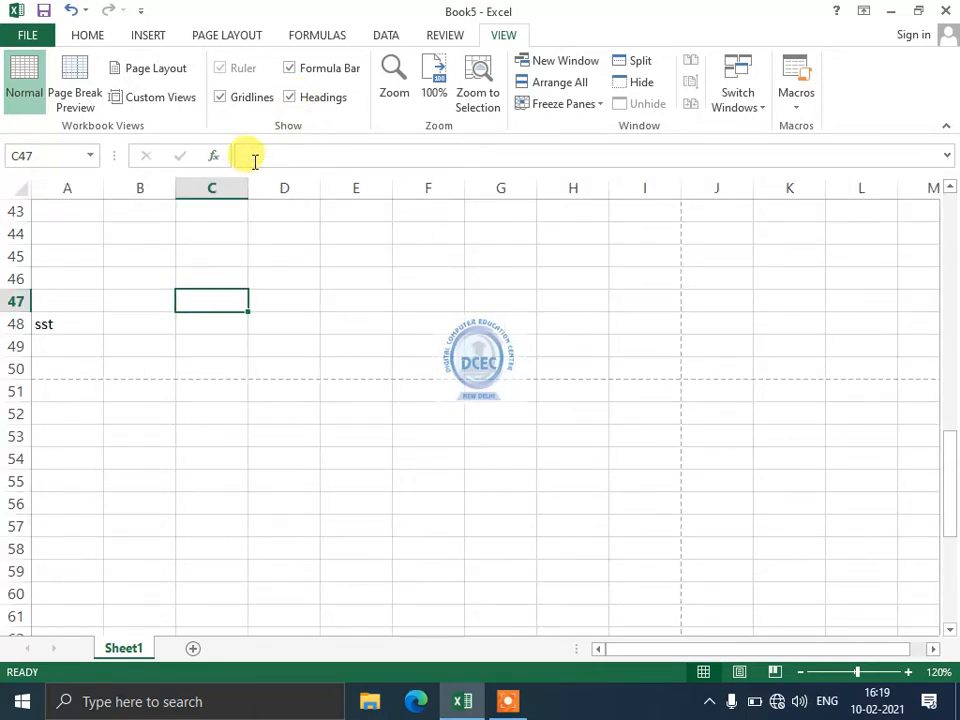
Select cell C44 and switch the formula bar off and back on twice.
click(211, 235)
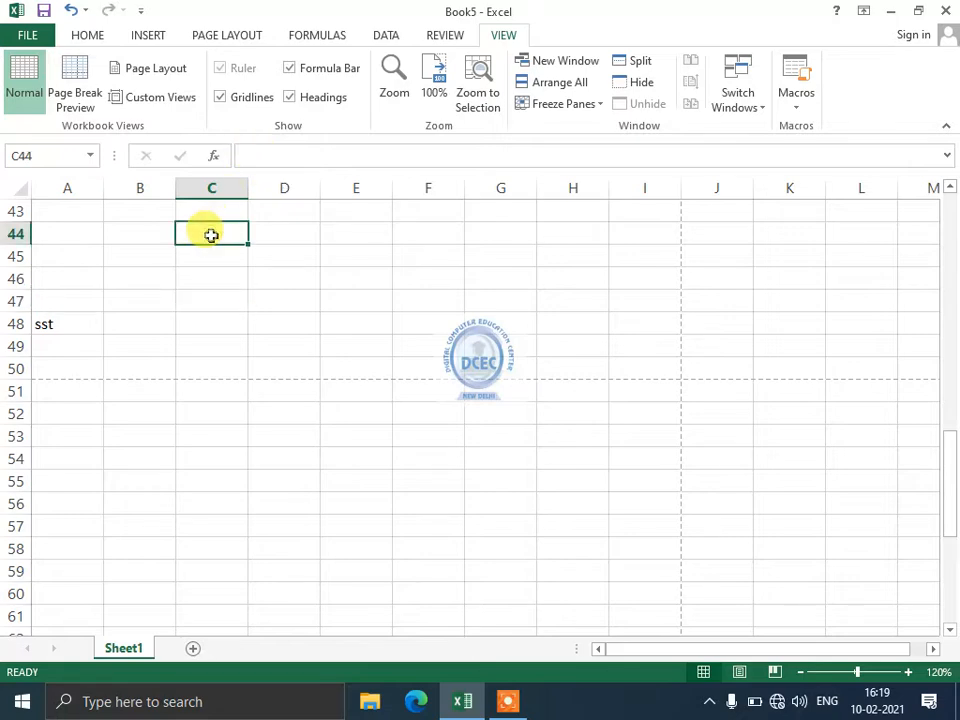
click(319, 71)
click(319, 71)
click(320, 72)
click(320, 72)
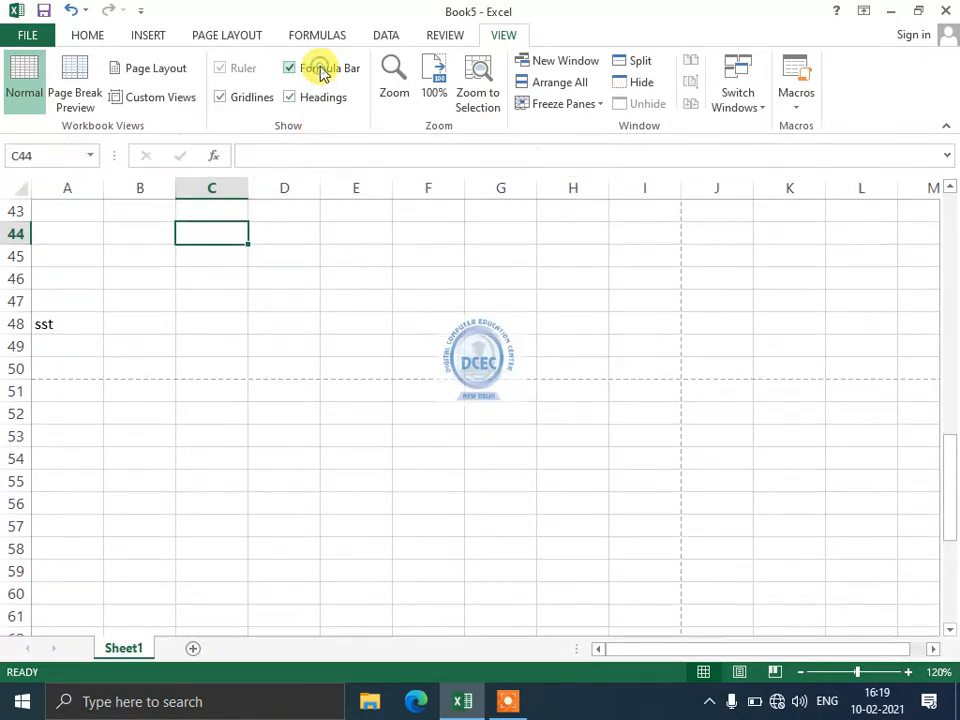
Set the sheet's magnification to 200% and reduce it one increment to 190%.
click(396, 85)
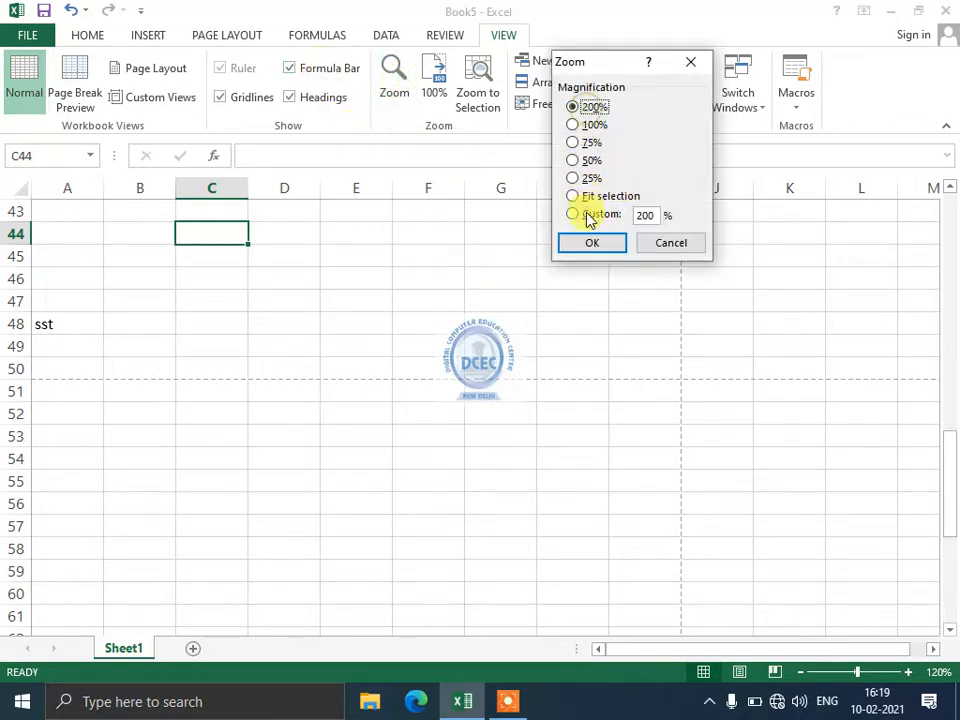
click(592, 243)
click(798, 677)
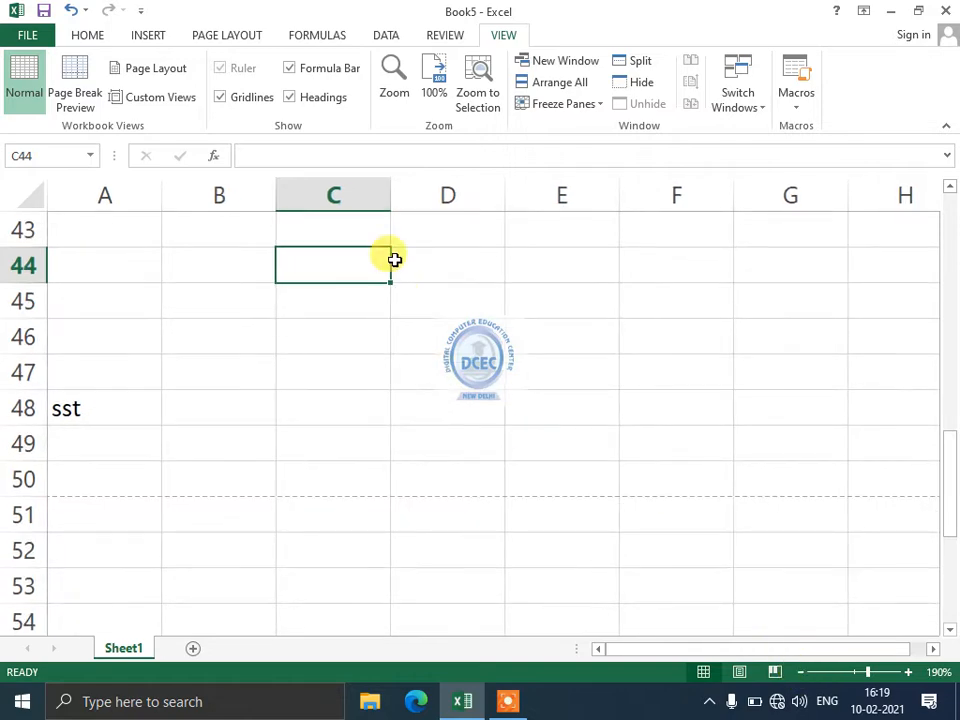
Reset the magnification to 100%, then select cell C4 near the top of the sheet and zoom to the selection.
click(420, 103)
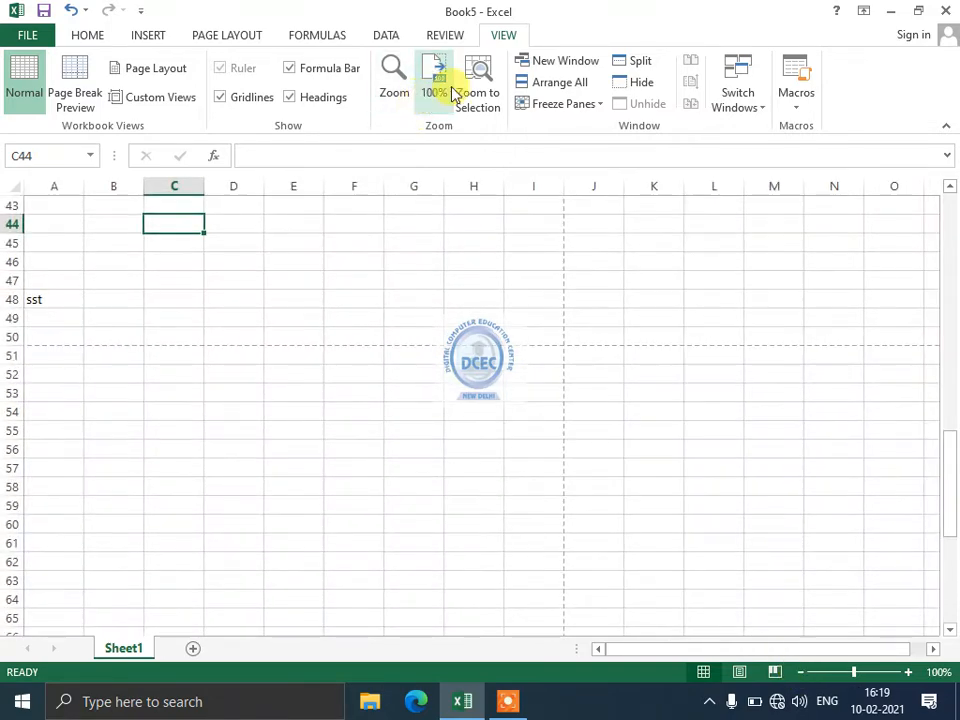
scroll(163, 265, up, 2)
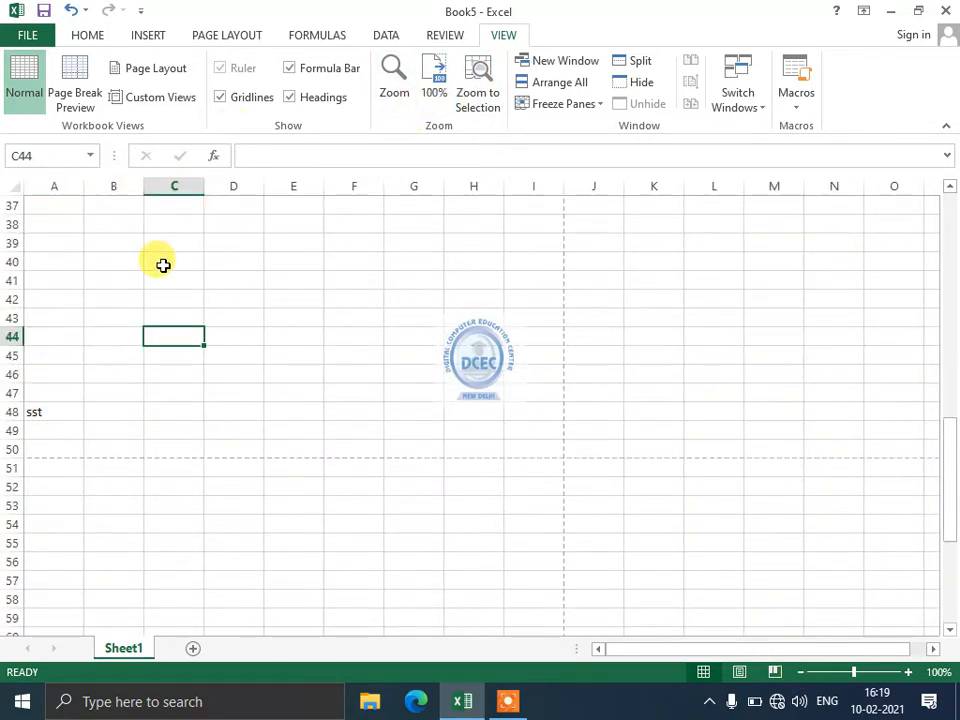
scroll(163, 265, up, 12)
click(158, 263)
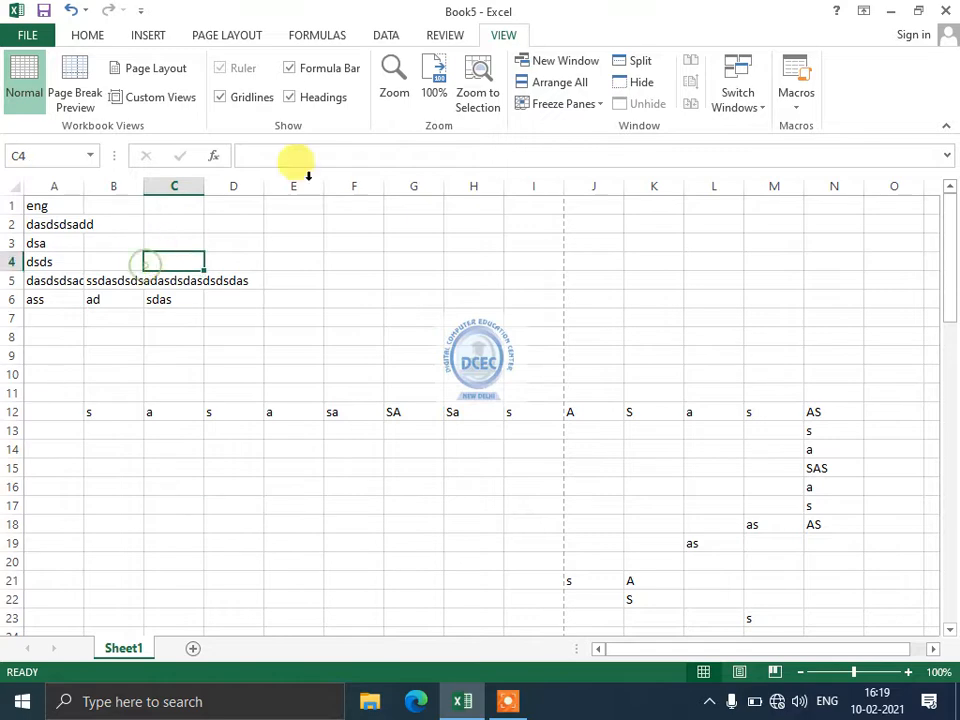
click(476, 99)
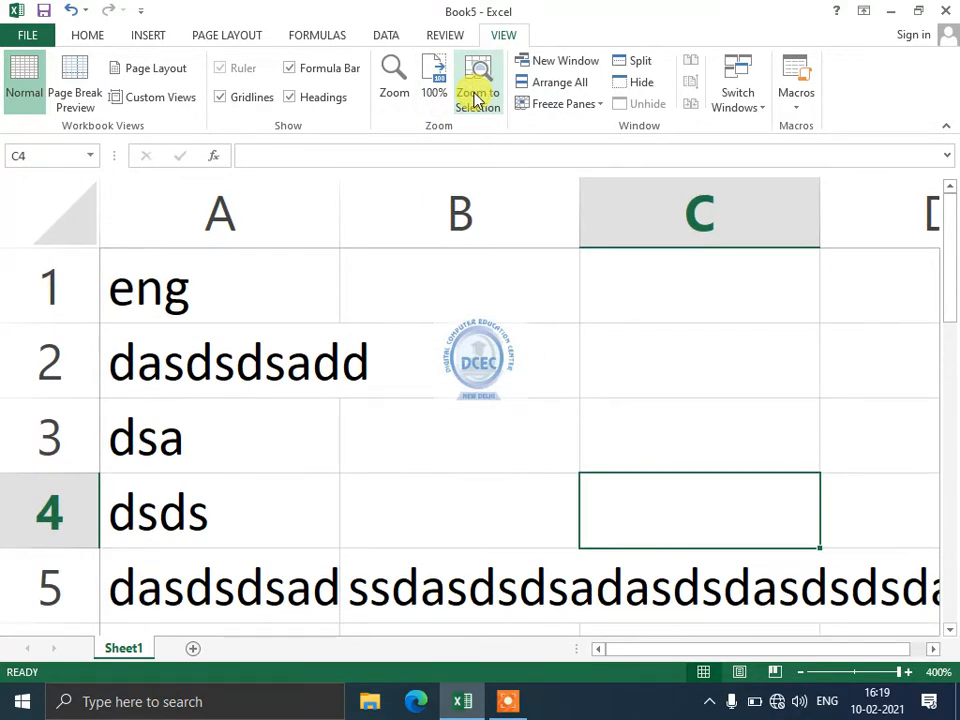
Return the sheet to 100% magnification, then select cell D12 and zoom to the selection.
click(430, 92)
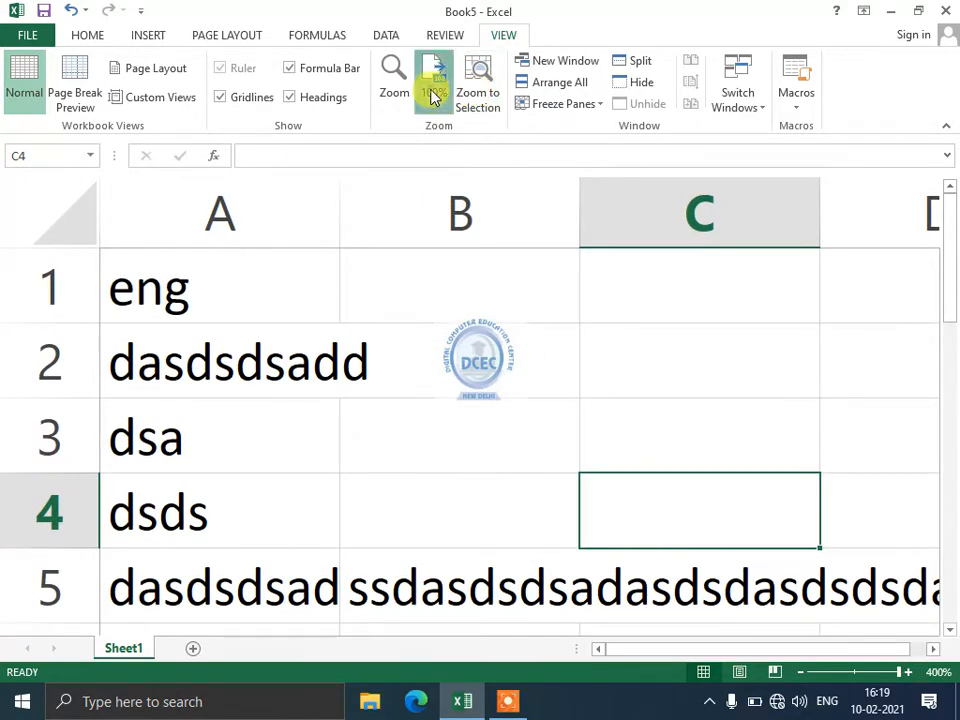
click(223, 408)
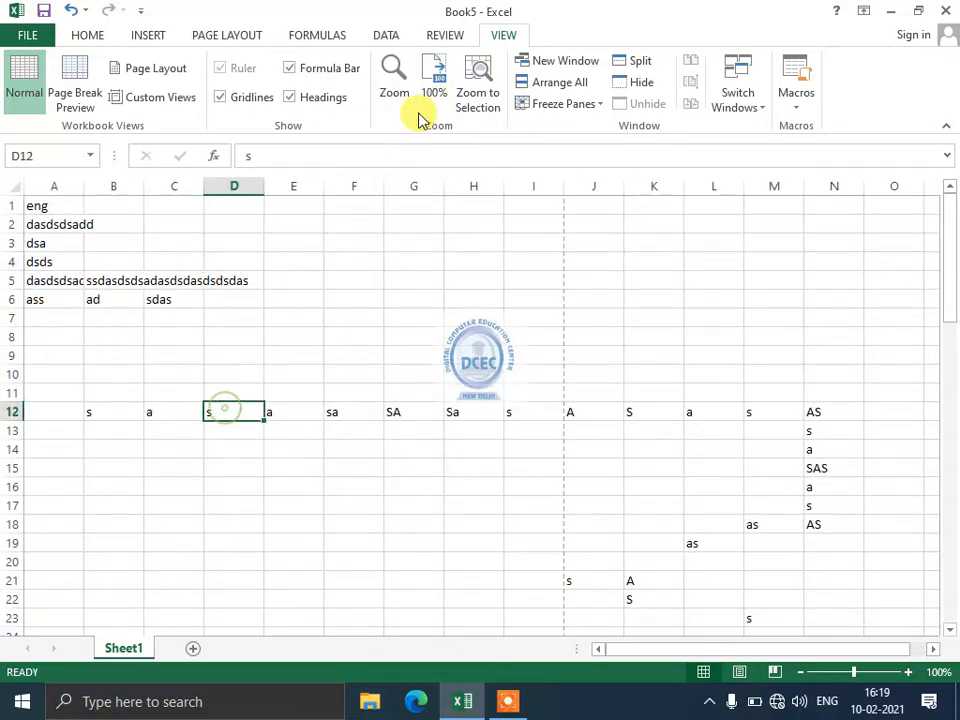
click(478, 88)
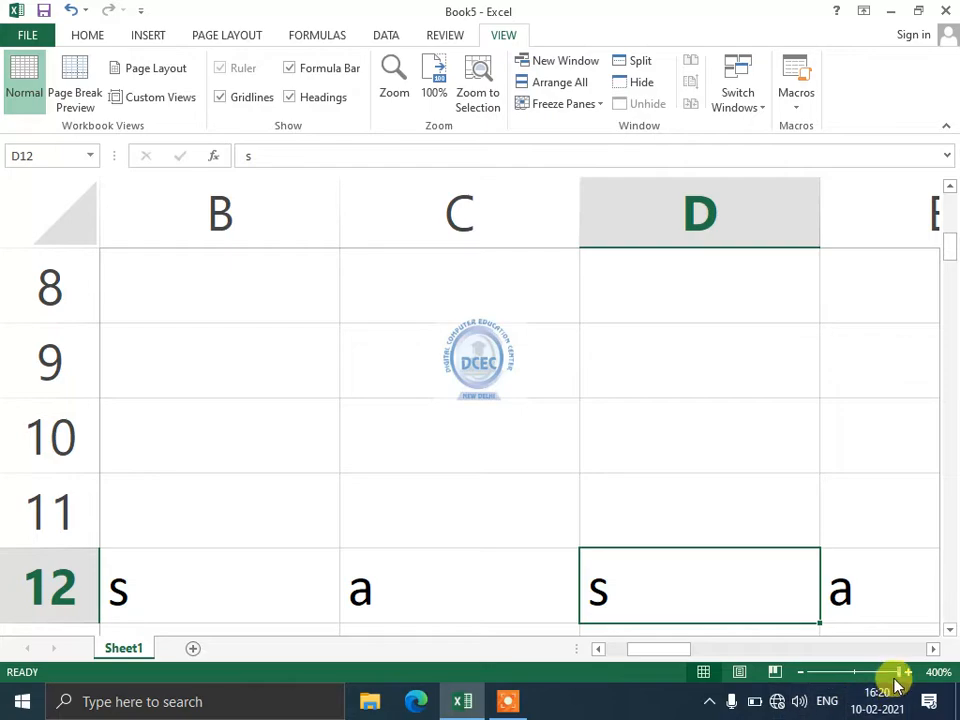
drag(879, 664, 898, 670)
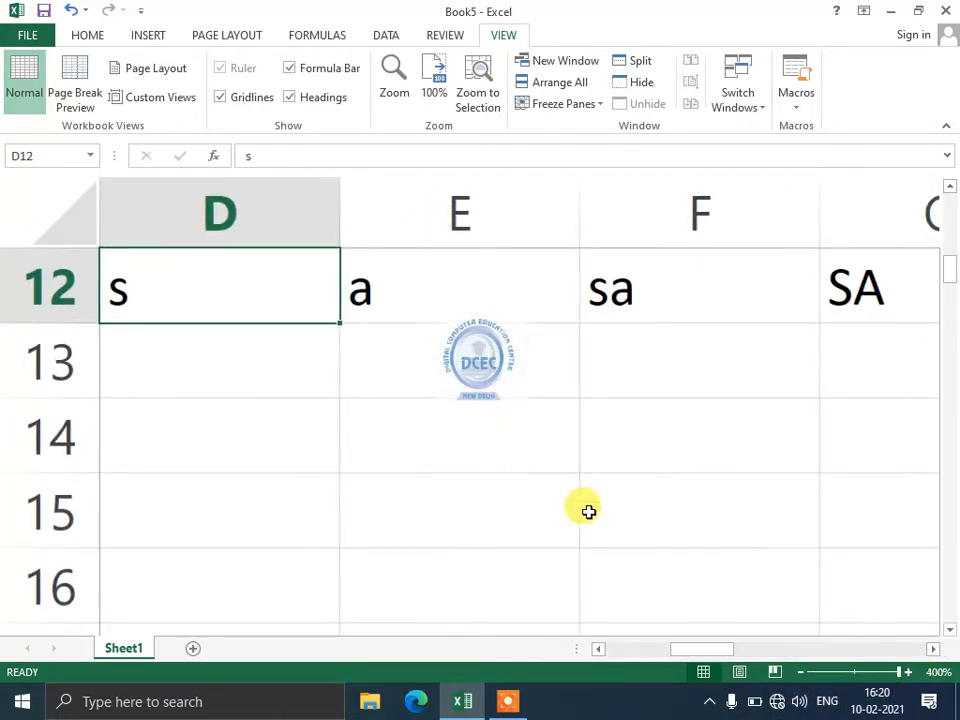
Select cell D13 and reset the sheet's magnification to 100%.
click(236, 368)
scroll(375, 222, up, 4)
click(434, 80)
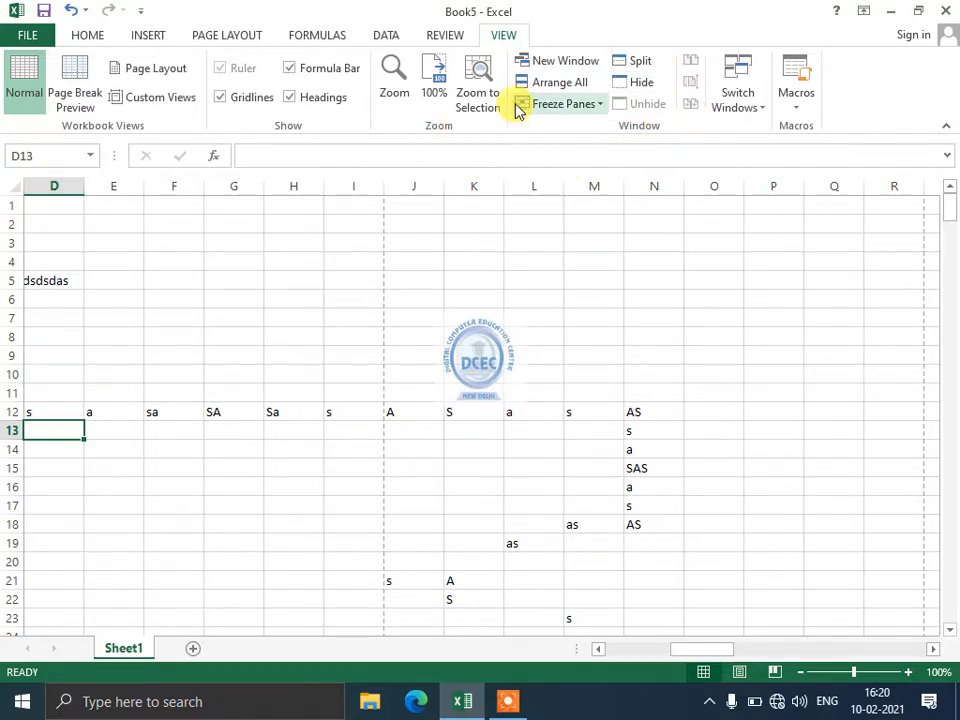
Look at the window arrangement options and the list of open workbook windows without changing anything.
click(568, 90)
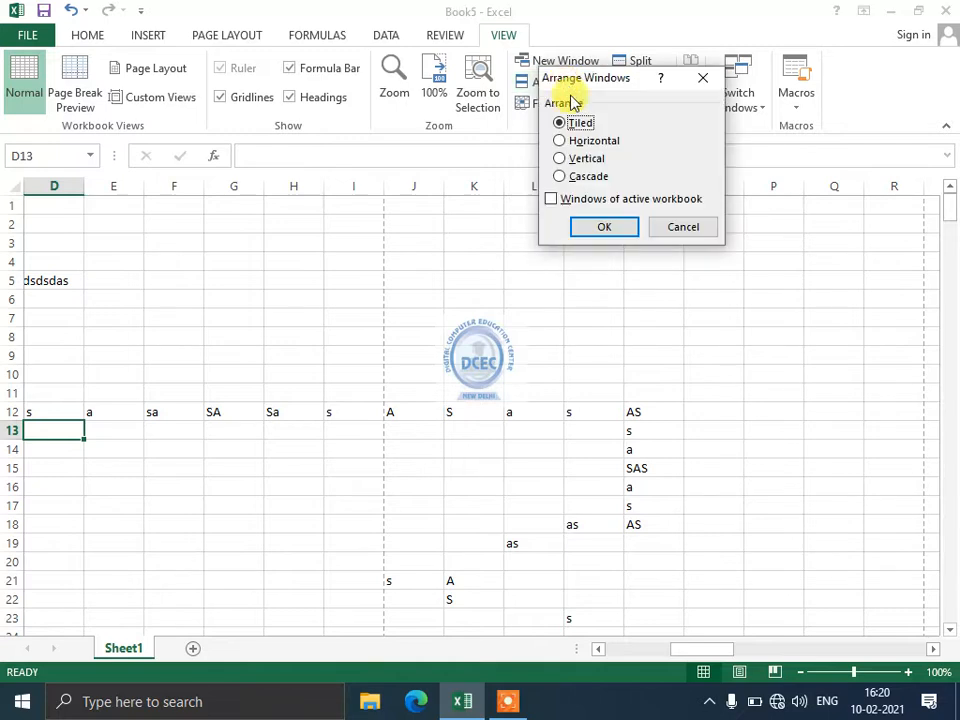
click(694, 227)
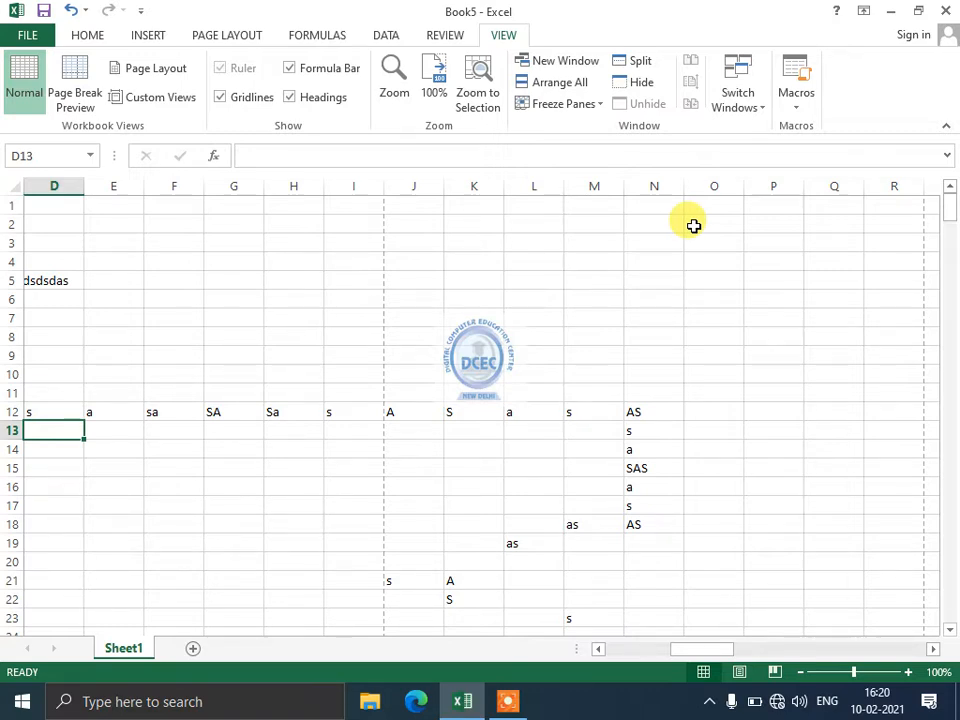
click(737, 100)
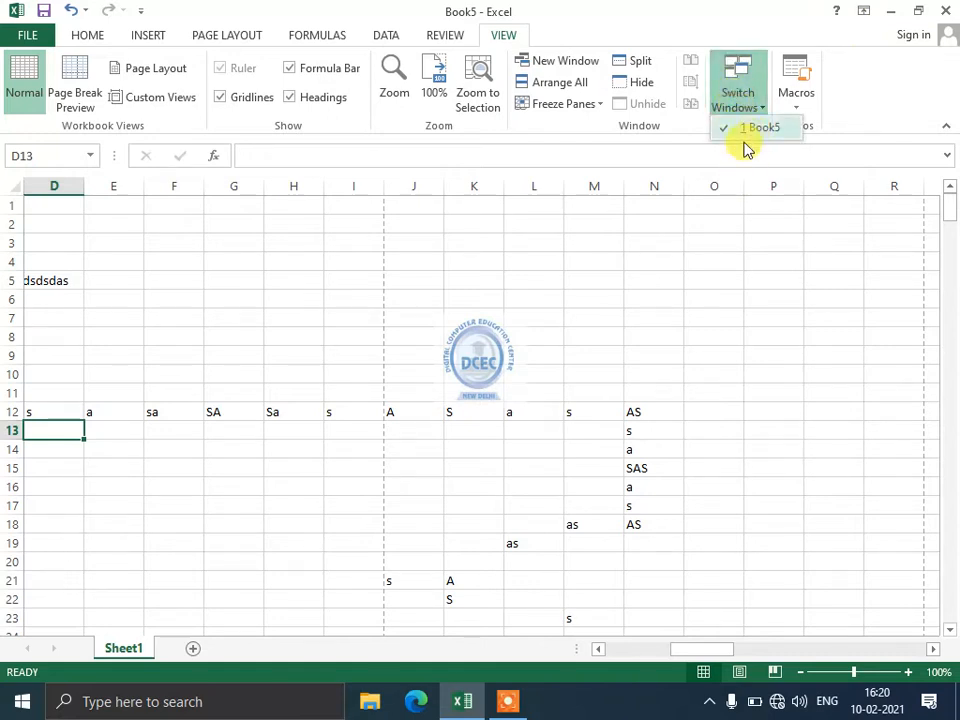
click(553, 373)
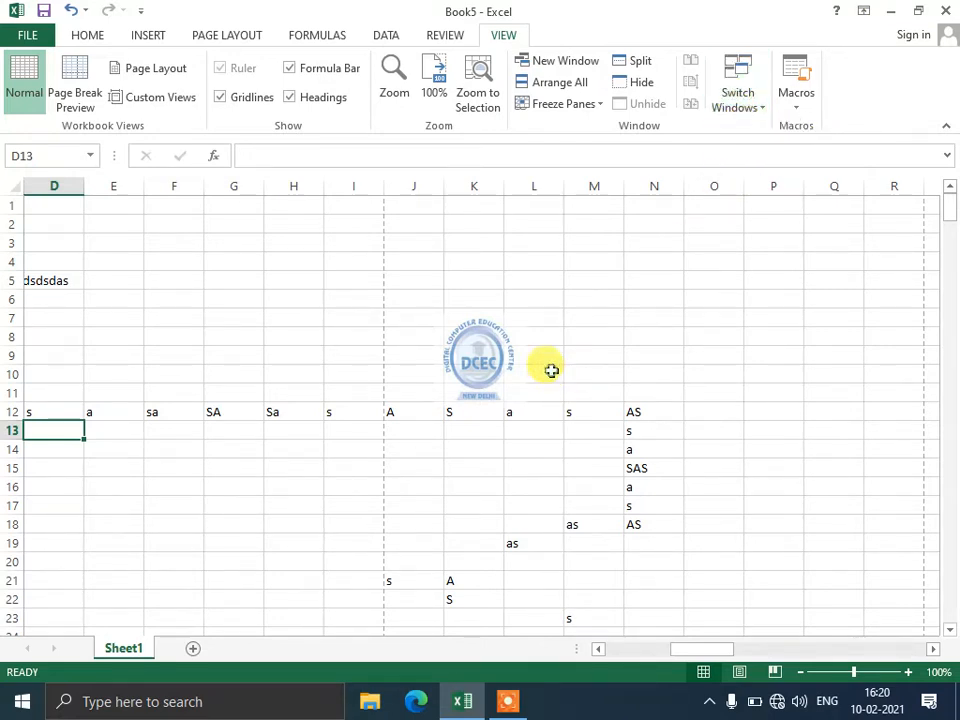
Create a new blank workbook and enter the sample text ssASas in A1 and asaSASSAsa in G10.
key(ctrl+n)
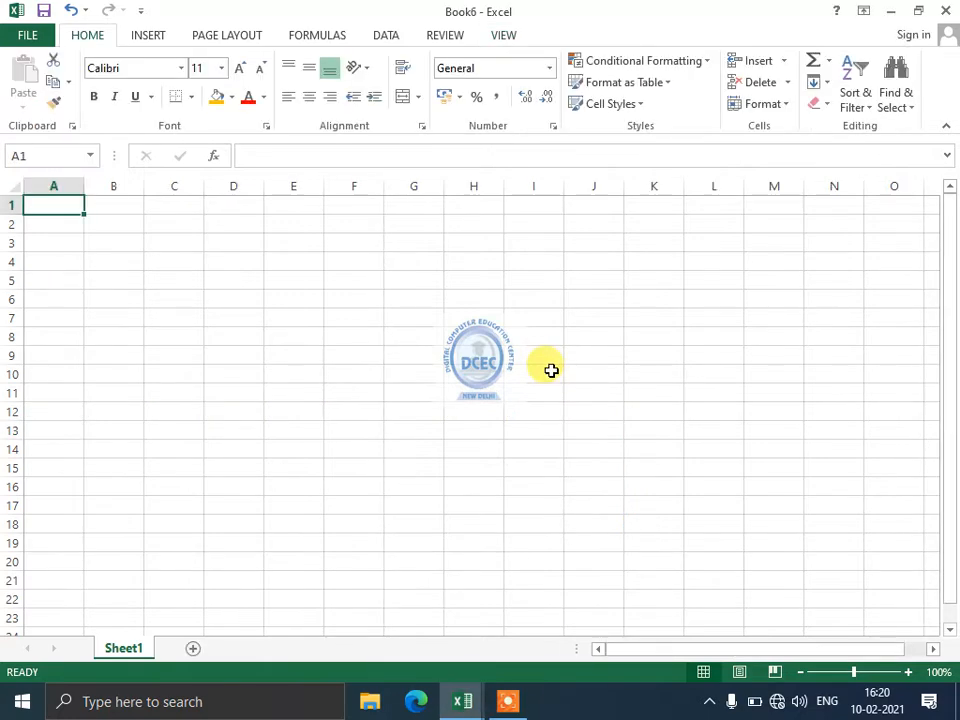
text(ssASas)
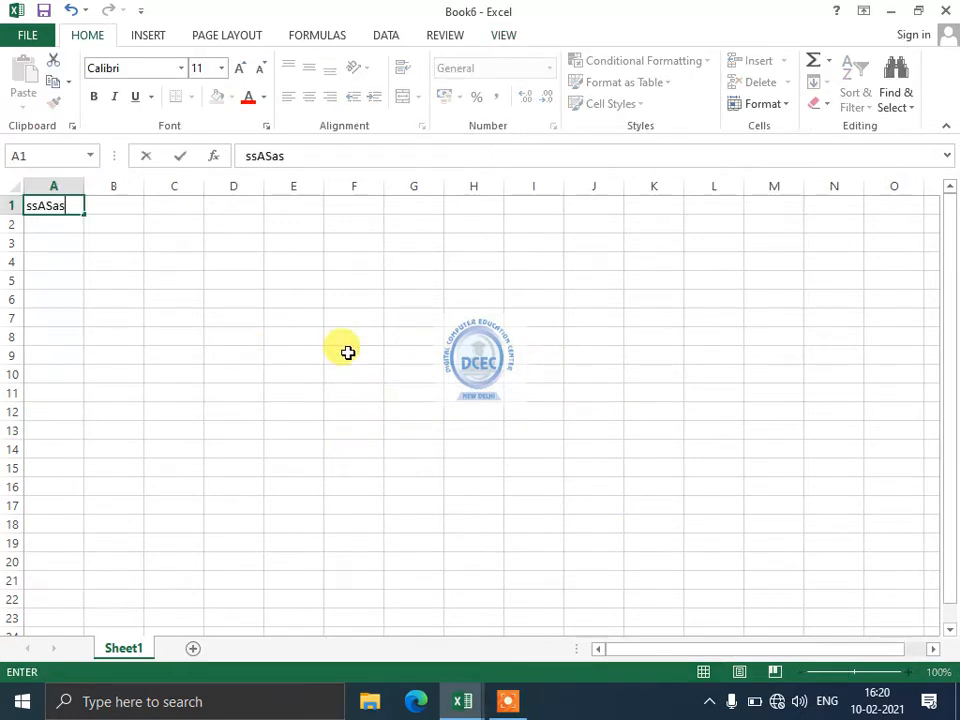
click(350, 447)
click(392, 375)
text(asaSASSAsa)
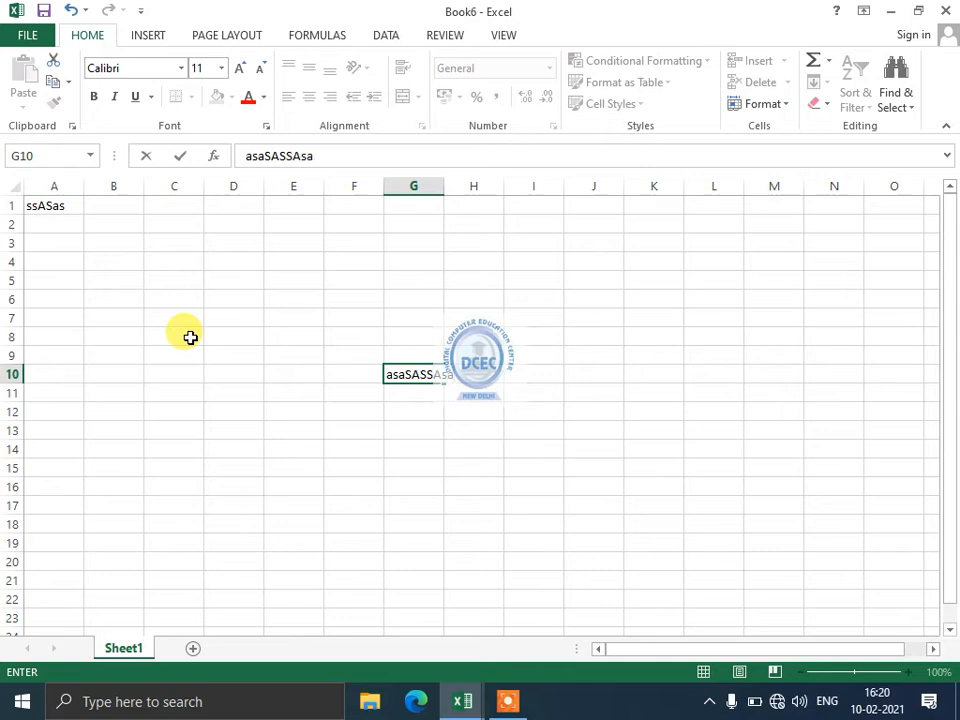
Enter saSAs in D9 and ASAs in D10 and D11, then select cell F9.
click(257, 336)
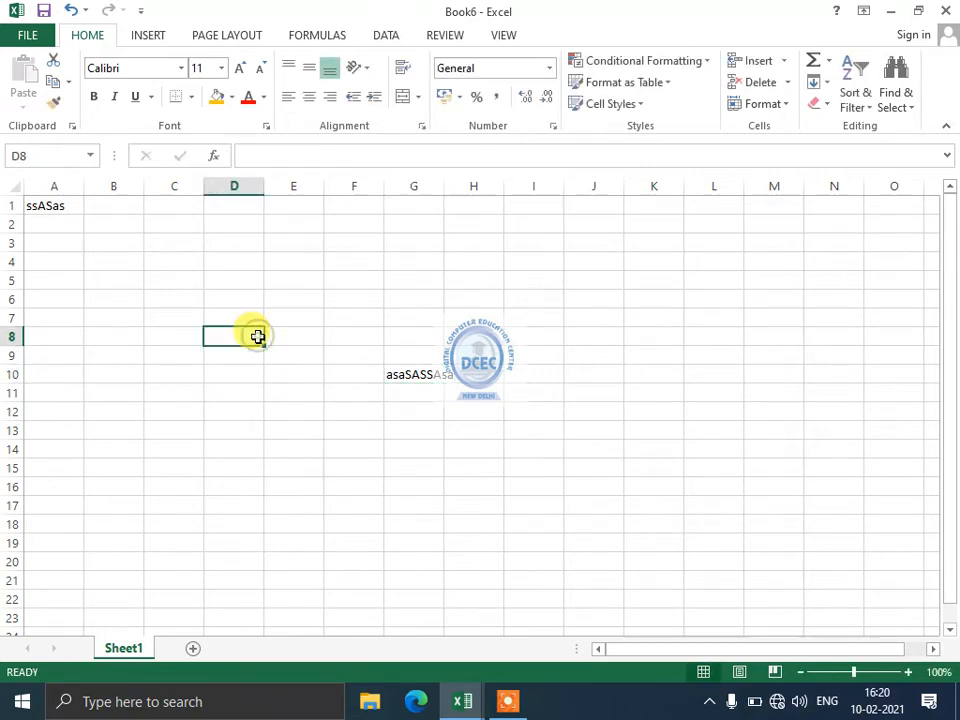
key(Return)
text(saSAs)
key(Return)
text(ASAs)
key(Return)
text(aSas)
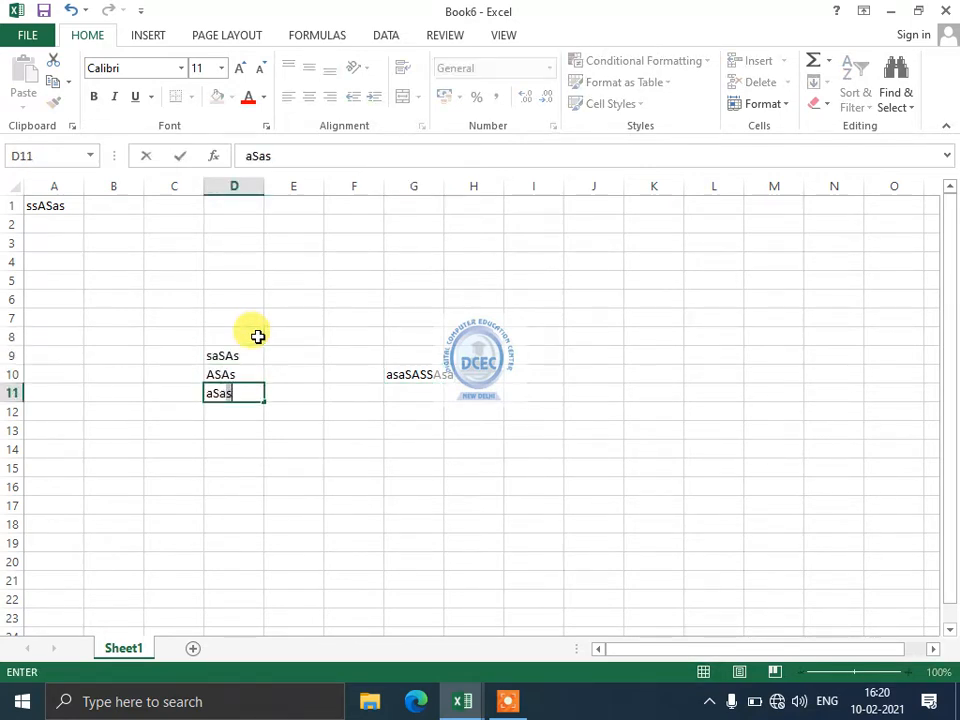
click(287, 323)
click(370, 352)
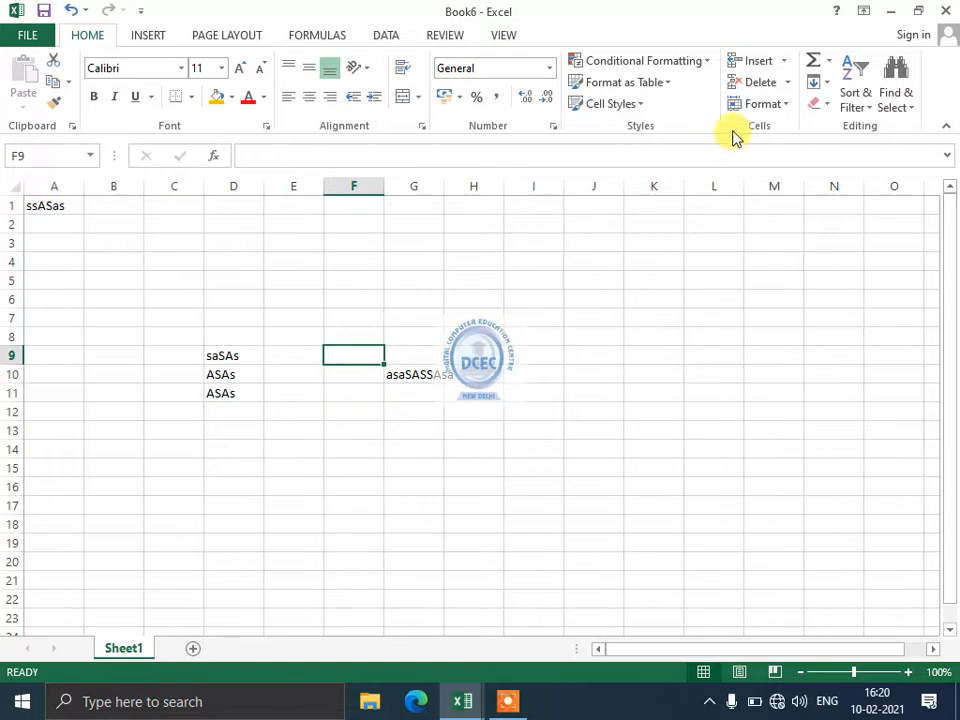
Switch back and forth between the Book6 and Book5 windows with Switch Windows, ending in Book5.
click(503, 35)
click(736, 88)
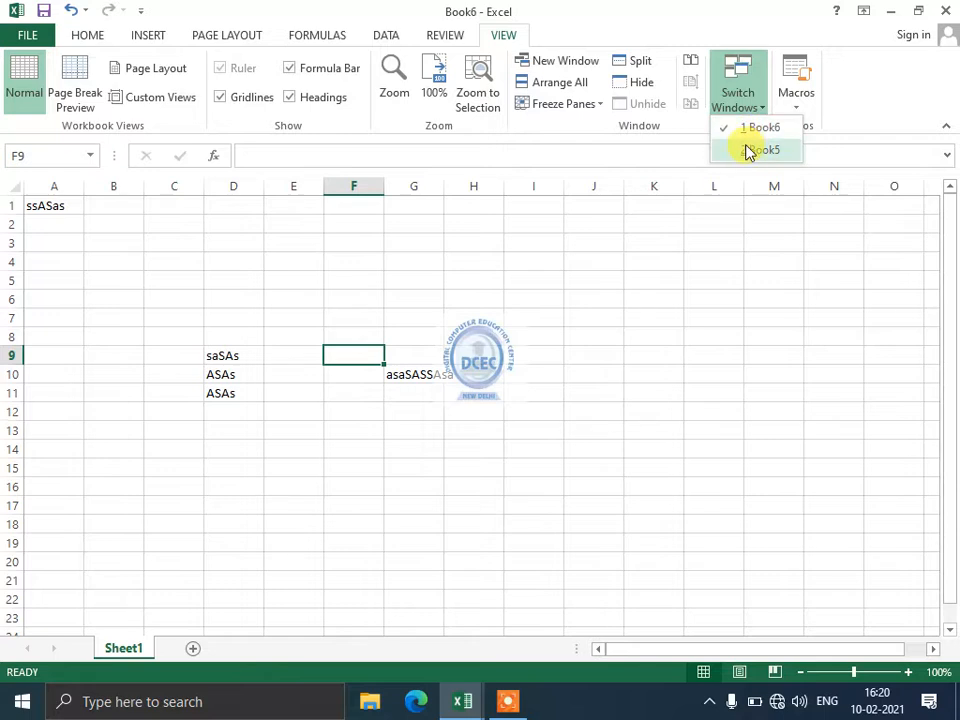
click(748, 150)
click(741, 95)
click(746, 126)
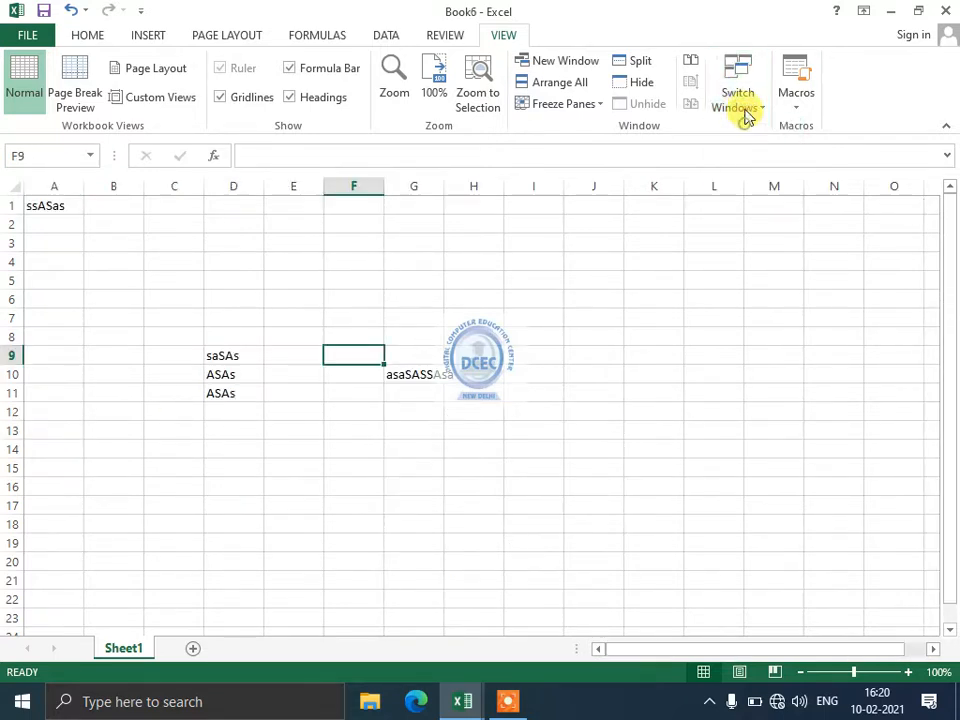
click(744, 105)
click(748, 150)
click(745, 110)
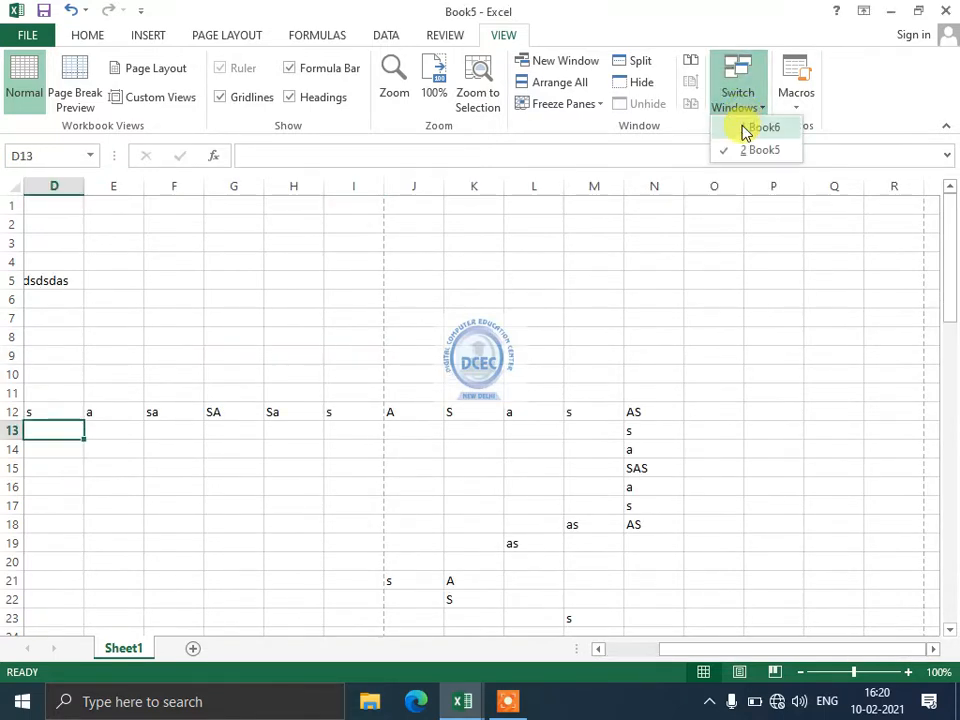
click(745, 128)
click(739, 101)
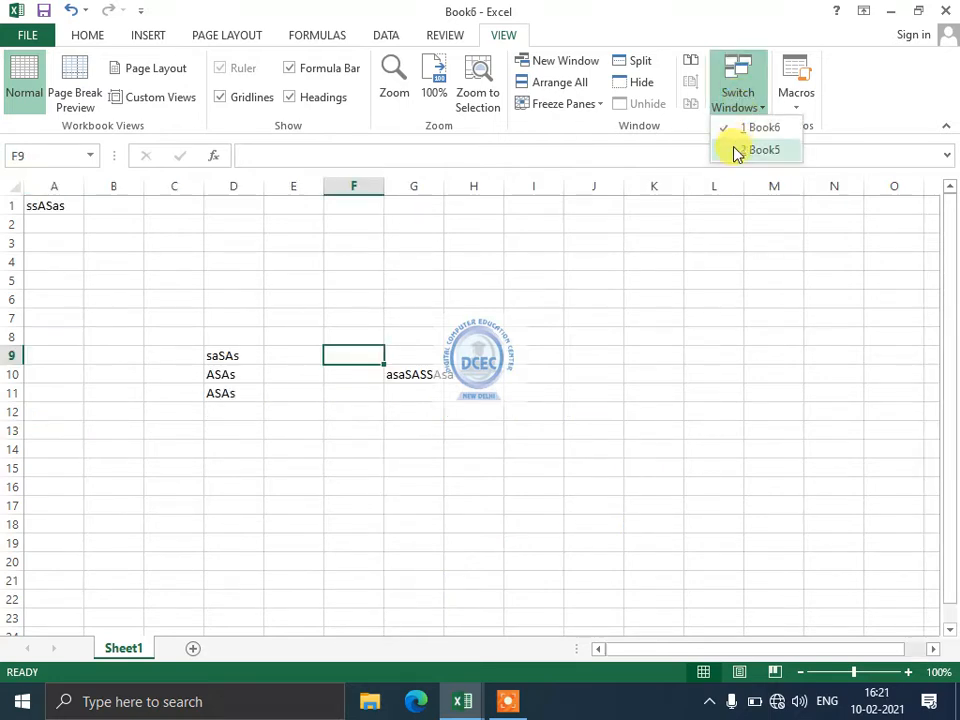
click(735, 150)
Arrange the open workbook windows horizontally and then vertically, and select cell H5 in Book5.
click(558, 83)
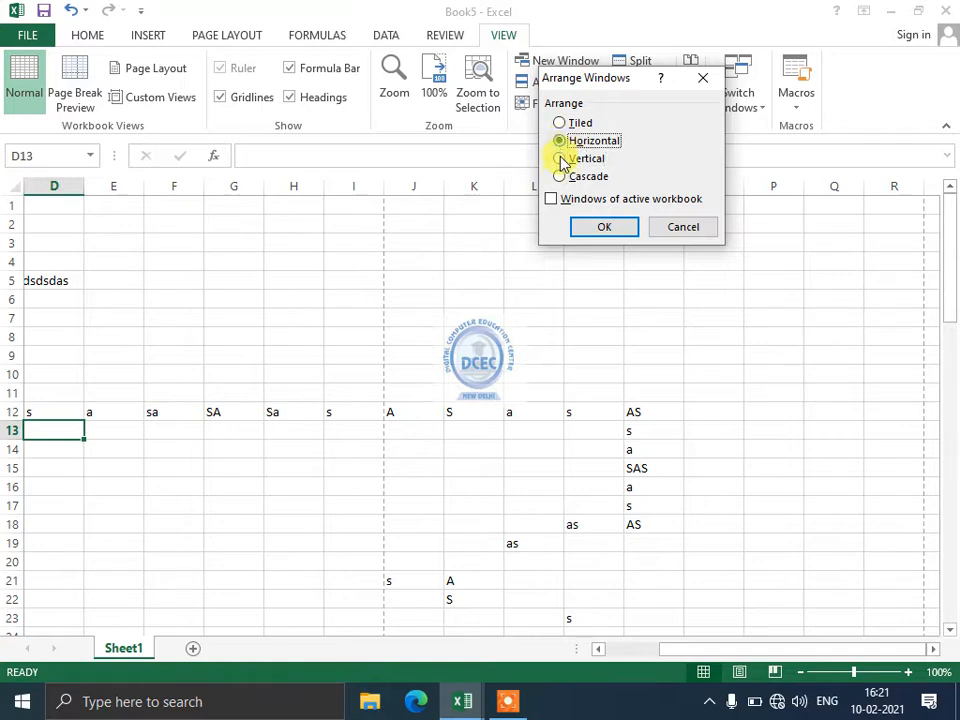
click(596, 231)
click(558, 86)
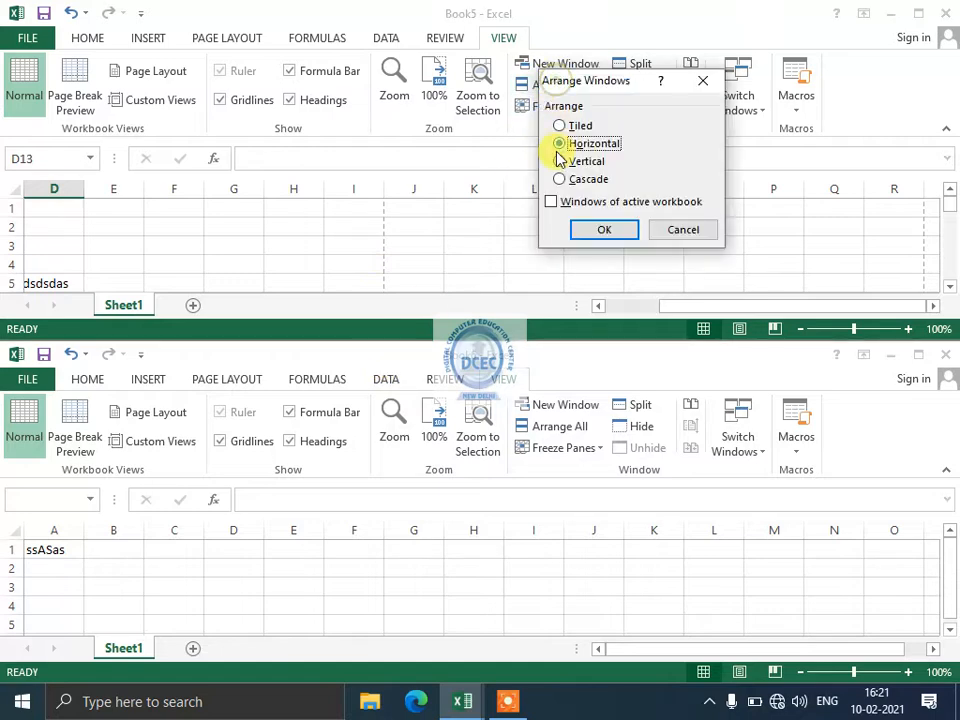
click(604, 229)
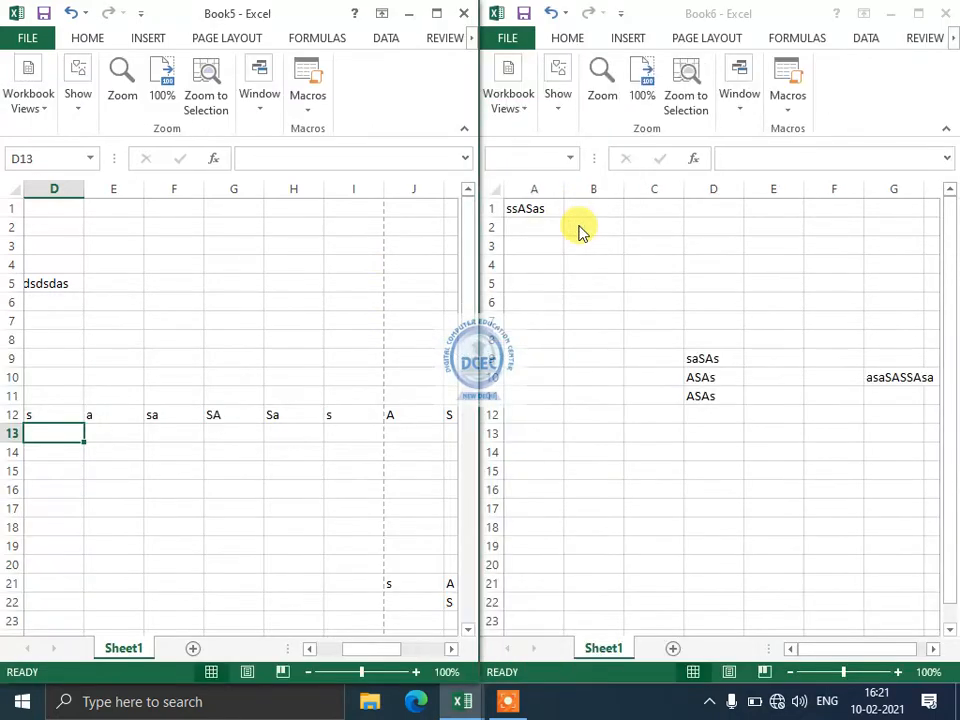
click(293, 283)
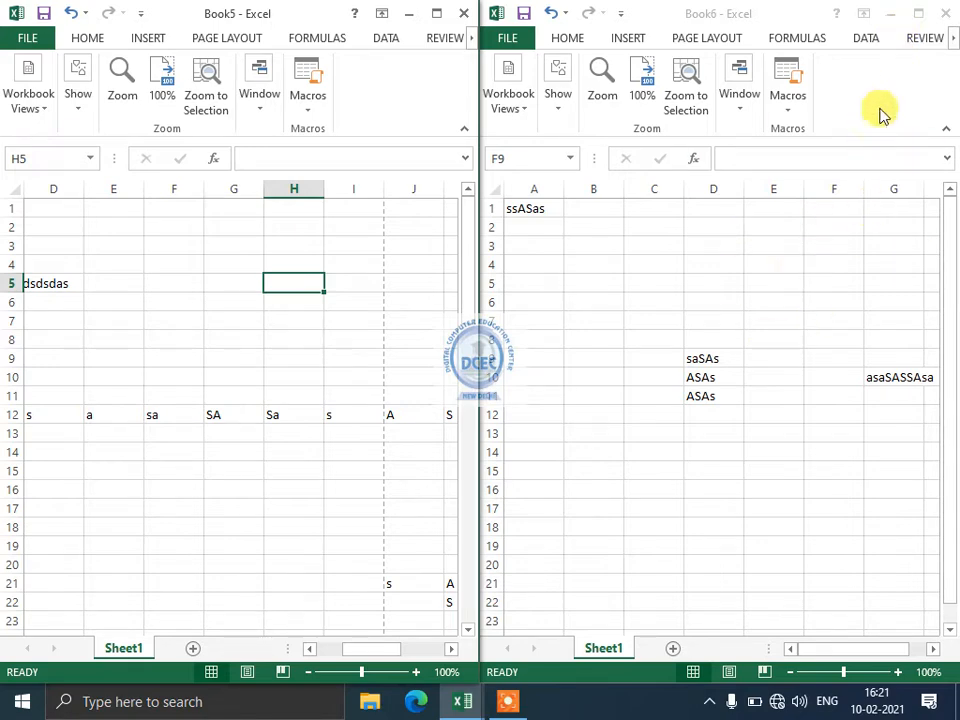
Maximize Book6 and close it without saving, then maximize Book5.
click(917, 14)
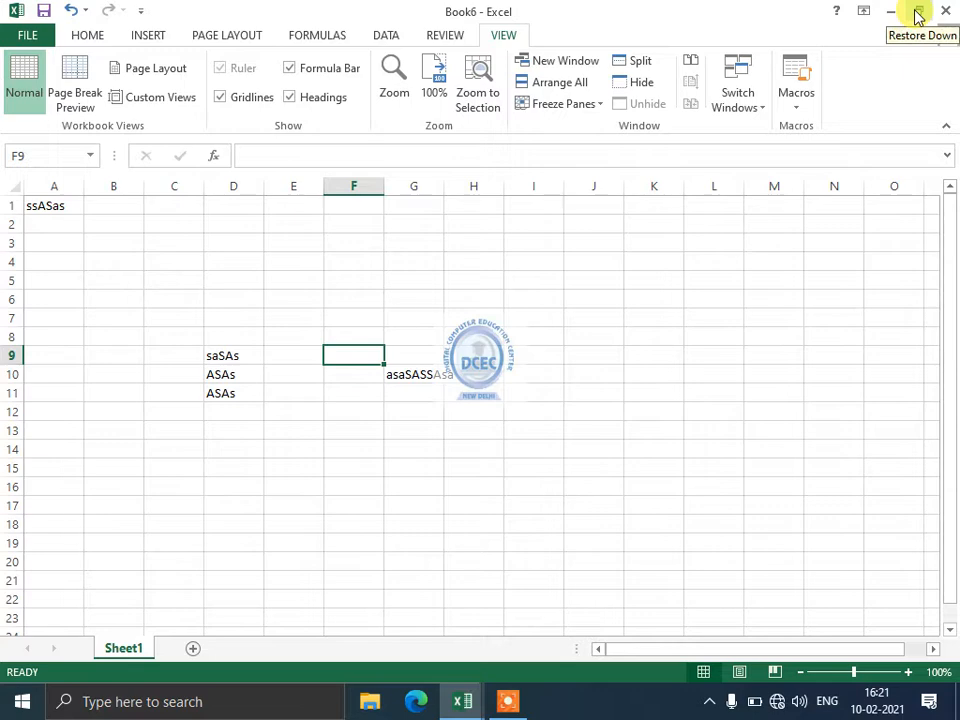
click(946, 11)
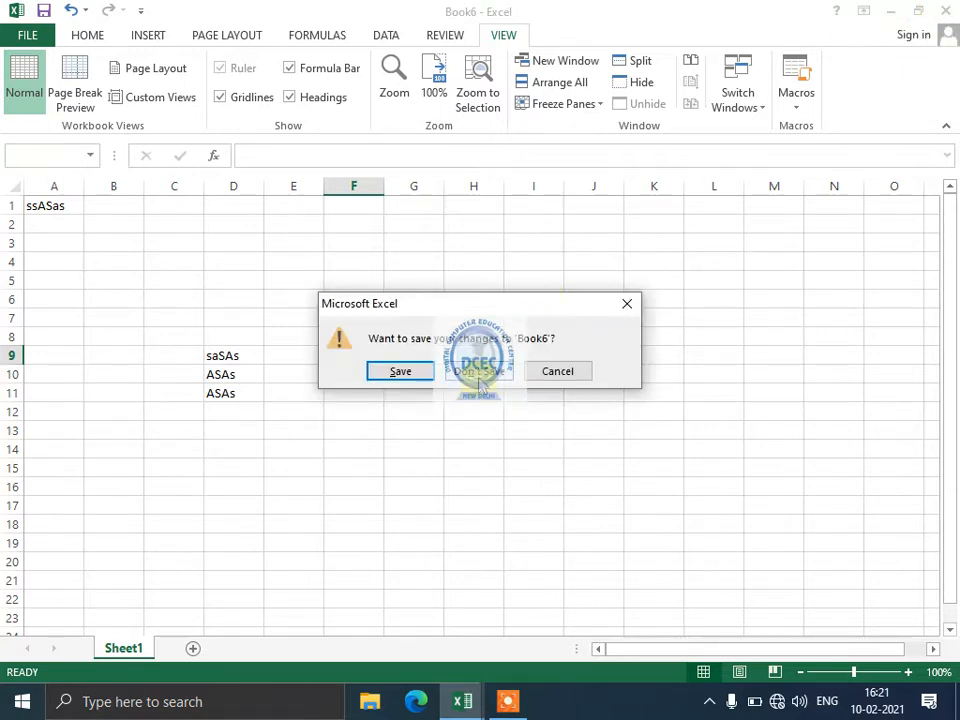
click(481, 382)
click(435, 15)
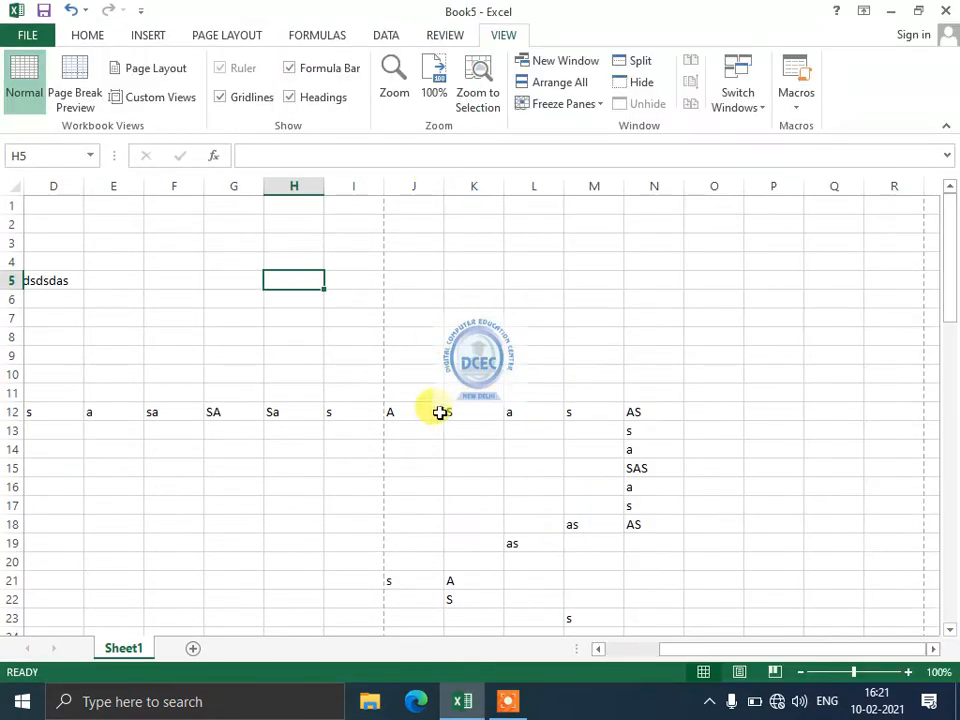
Select cell G5 and apply Arrange All to the remaining Book5 window.
drag(354, 392, 223, 270)
click(225, 277)
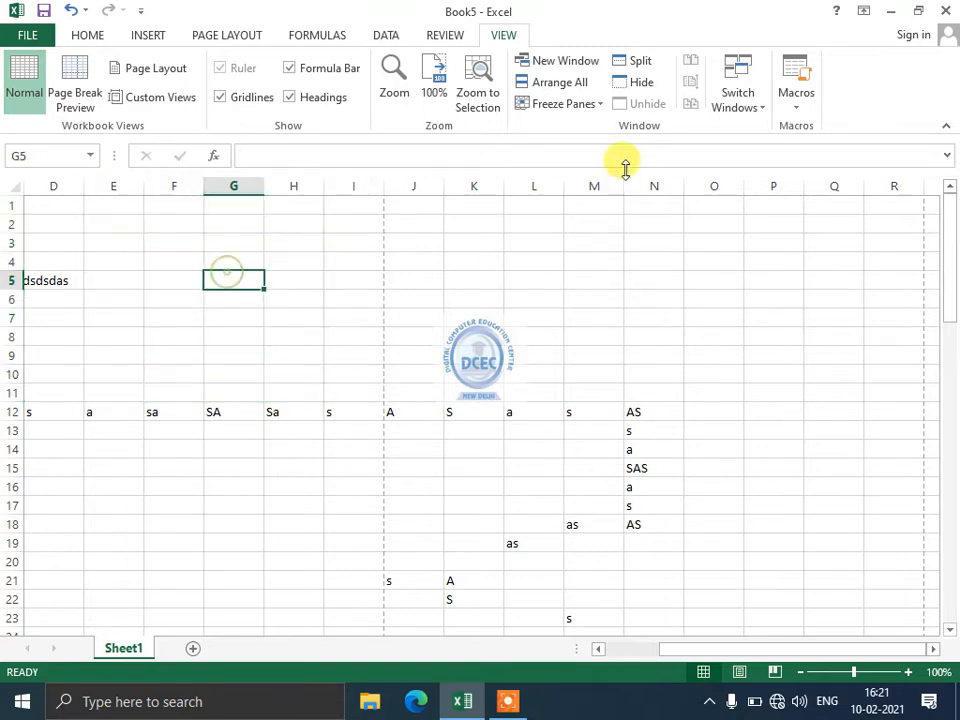
click(569, 97)
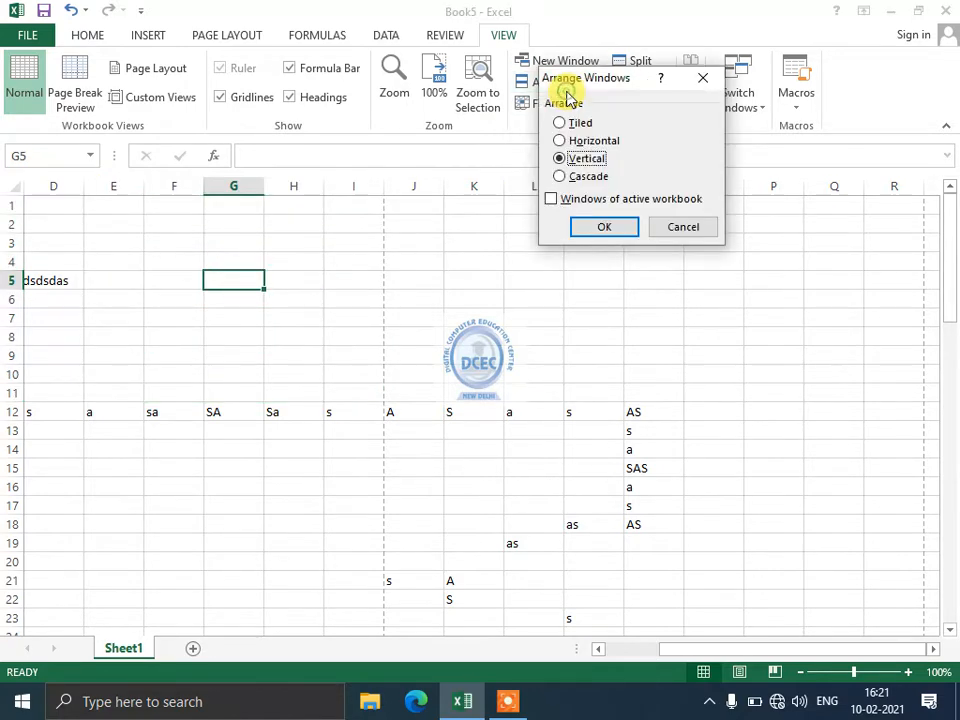
click(600, 229)
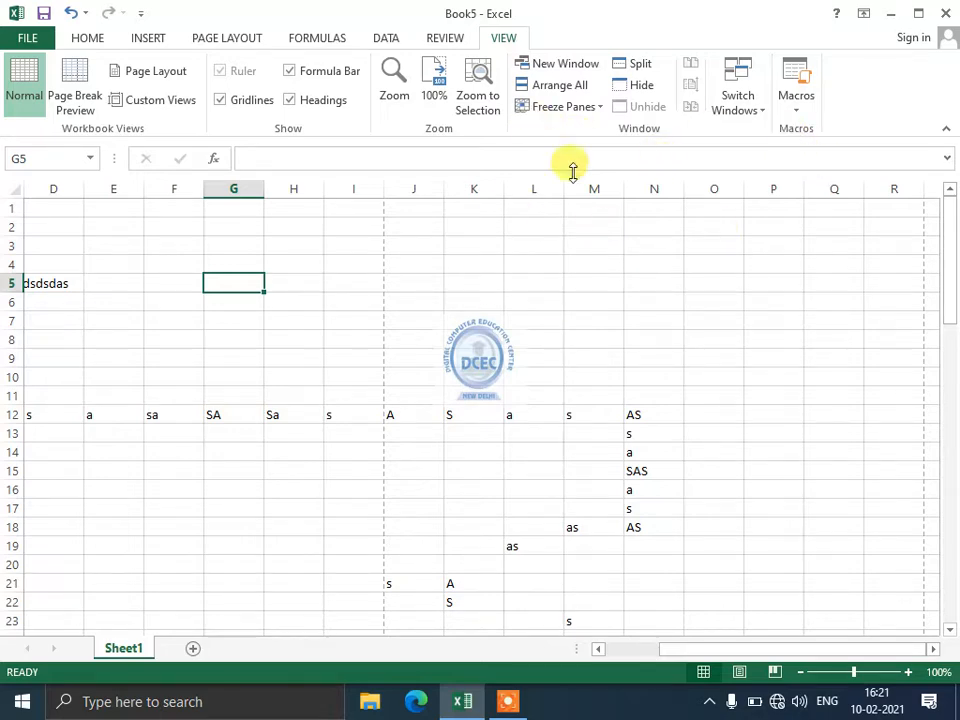
Open a second window of Book5 and arrange the windows in a cascade.
click(545, 62)
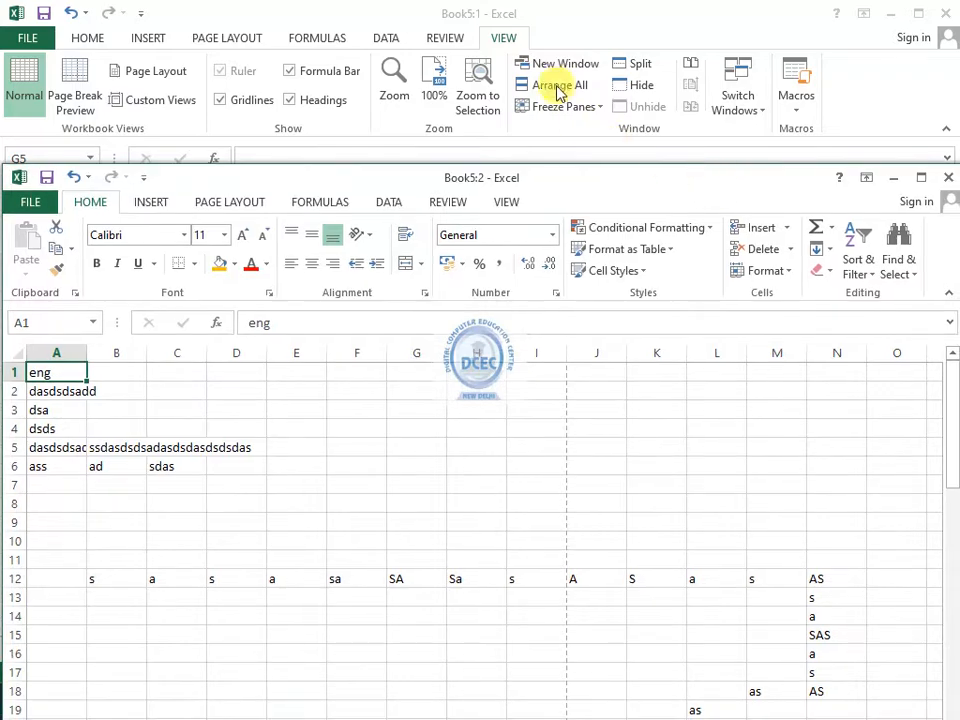
click(557, 88)
click(559, 90)
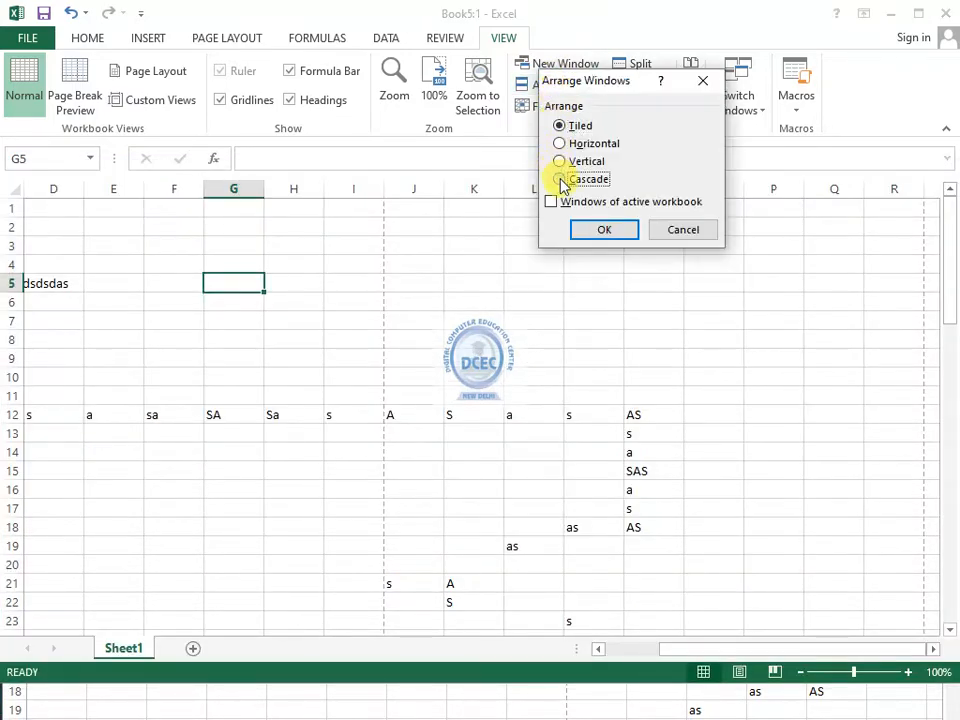
click(562, 180)
click(602, 228)
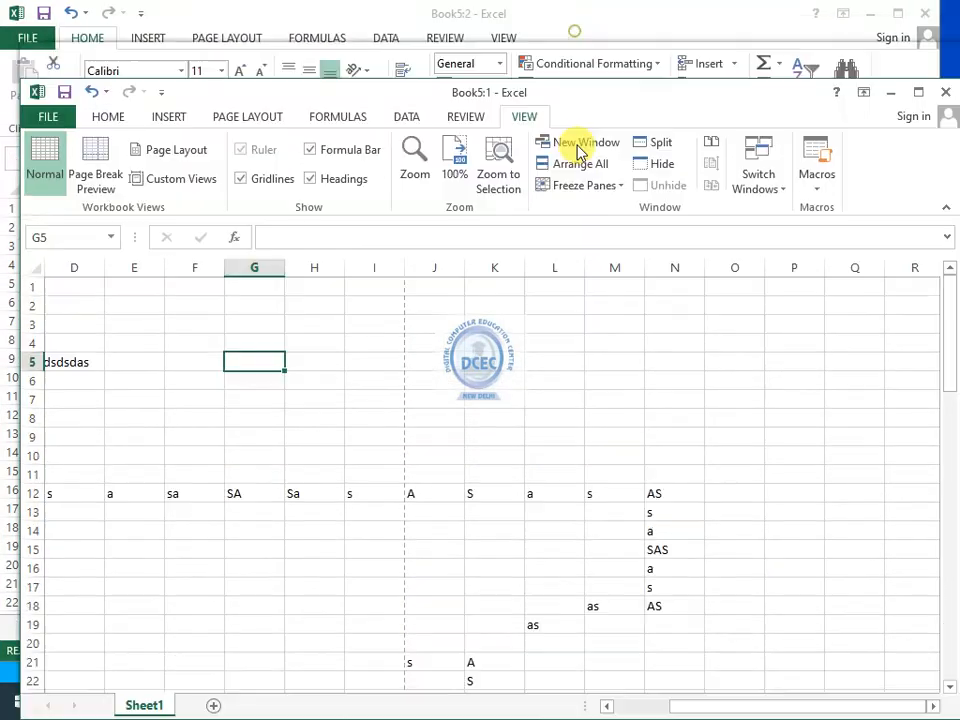
Close the Book5:1 window and bring the remaining Book5 window to the front.
drag(578, 88, 517, 33)
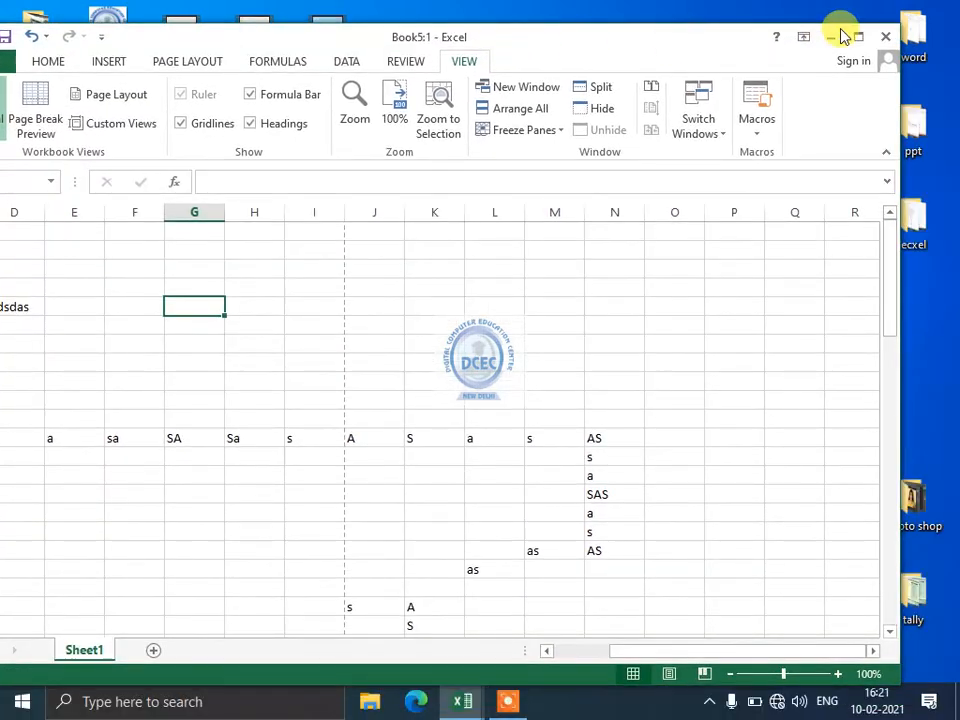
click(885, 36)
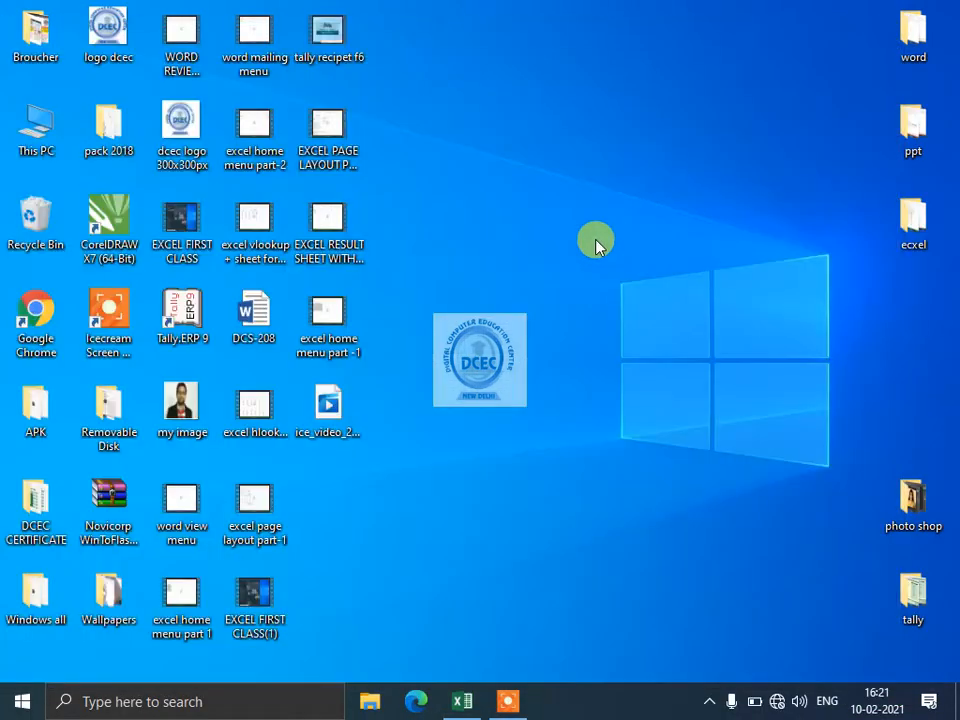
click(453, 699)
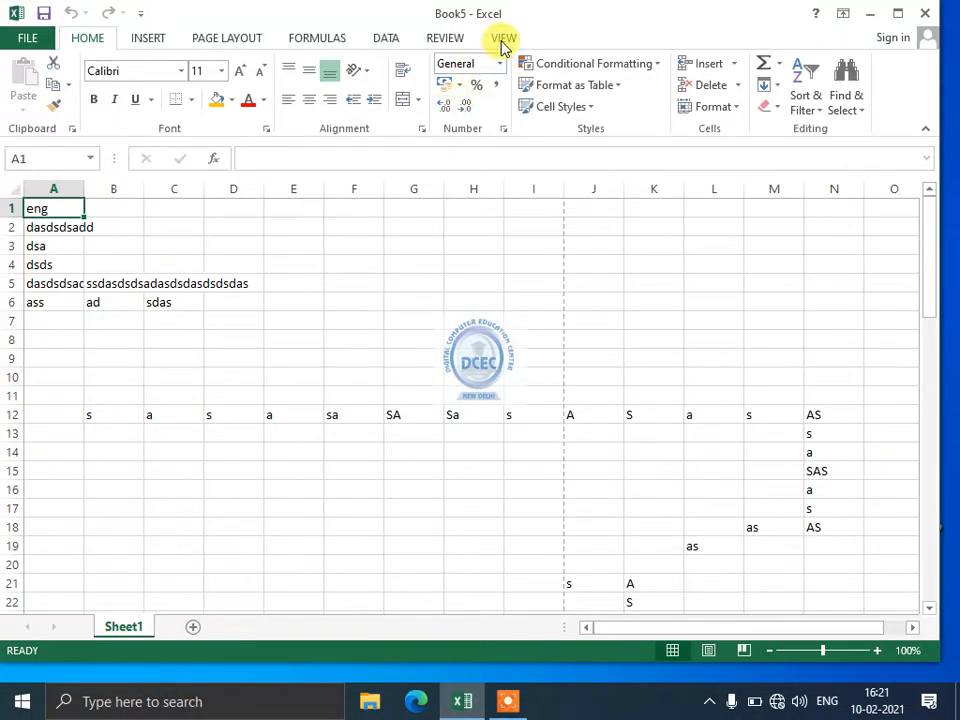
click(503, 40)
click(524, 86)
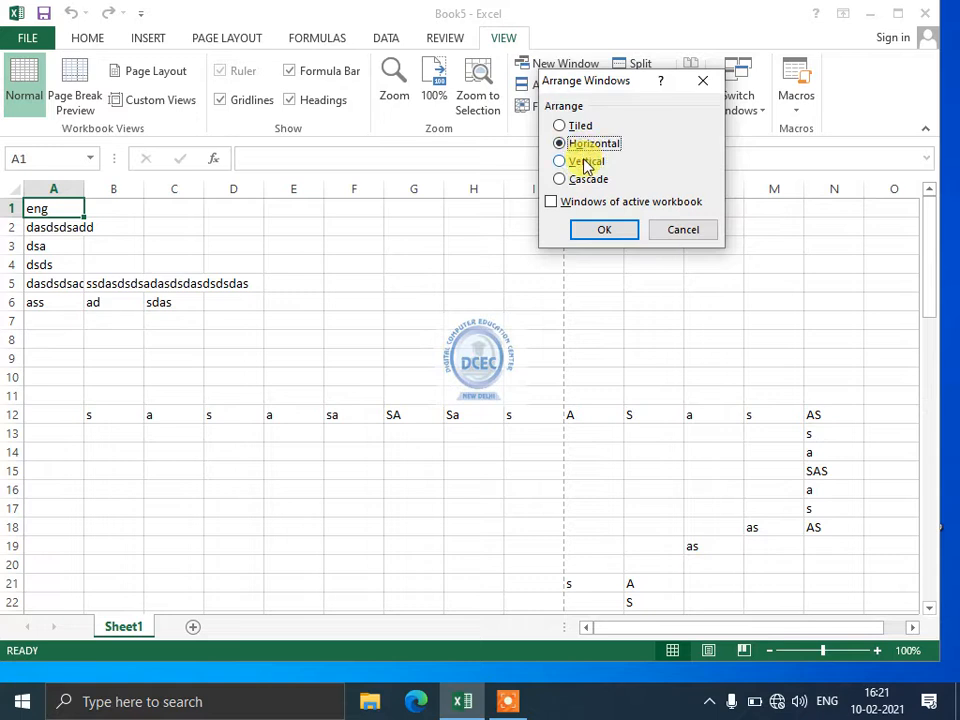
click(586, 143)
click(705, 84)
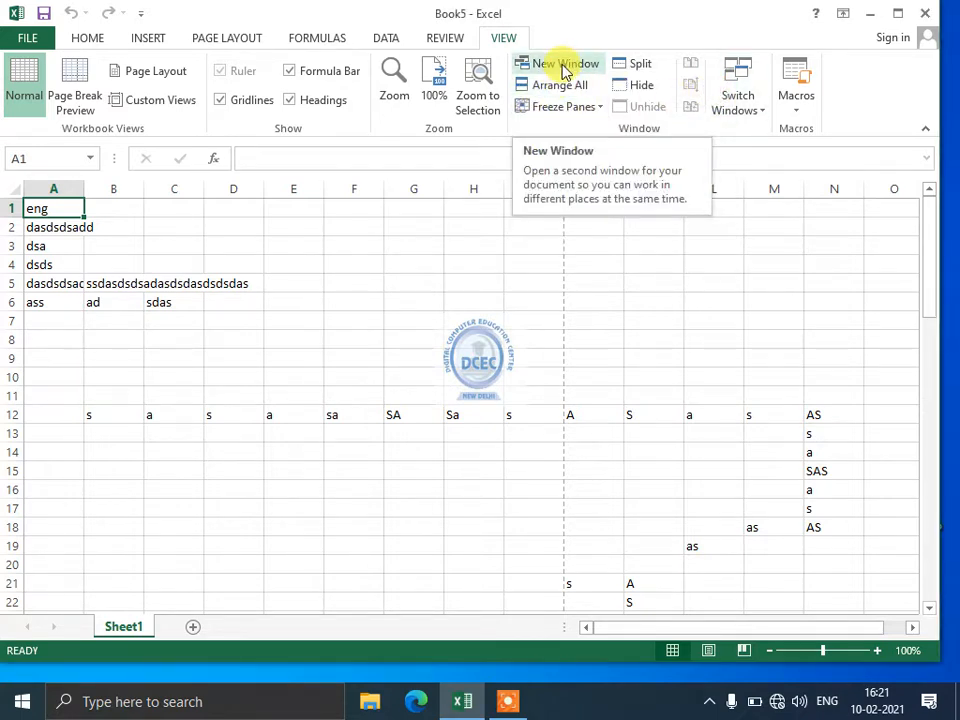
Split the worksheet at cell F7 and select cells in the different panes, ending on G6.
click(379, 326)
click(632, 68)
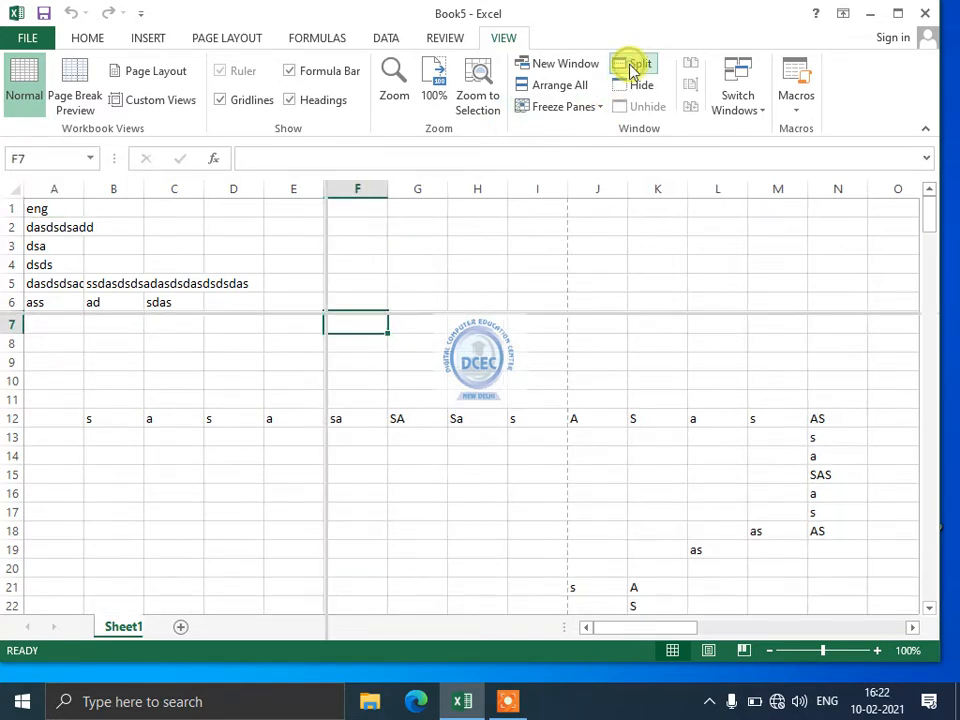
click(256, 281)
click(355, 281)
click(398, 380)
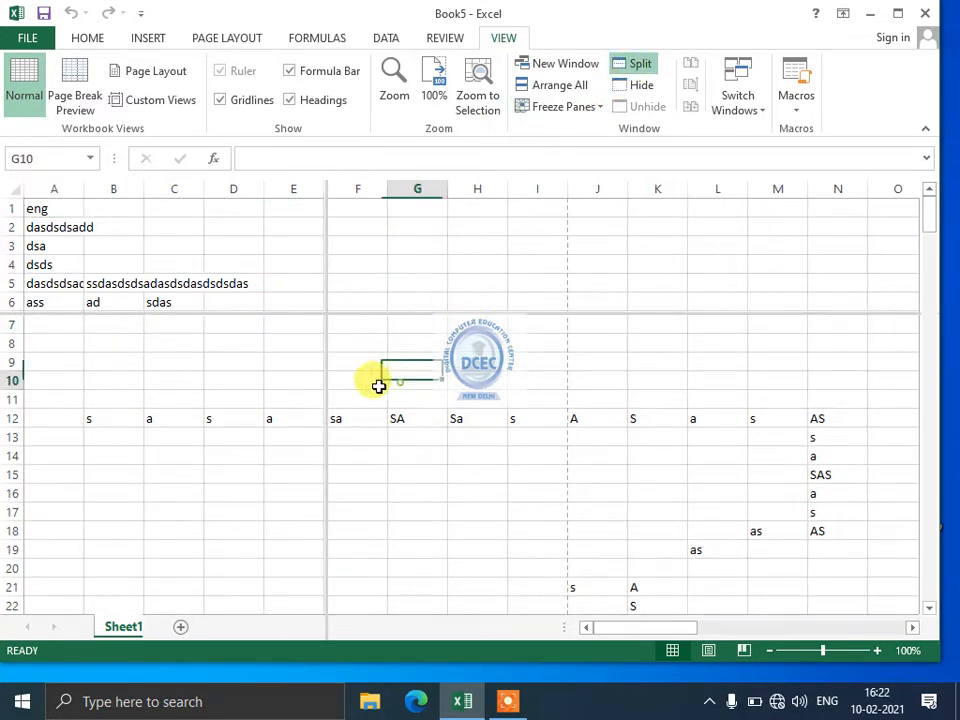
click(277, 378)
click(386, 300)
Move the active cell across the columns and rows of the split sheet to examine how the panes scroll, ending on A1.
key(Right)
key(Right)
key(Right)
key(Right)
key(Right)
key(Right)
key(Right)
key(Right)
key(Right)
key(Right)
key(Right)
key(Right)
key(Right)
key(Right)
key(Right)
key(Right)
key(Right)
key(Right)
key(Right)
key(Right)
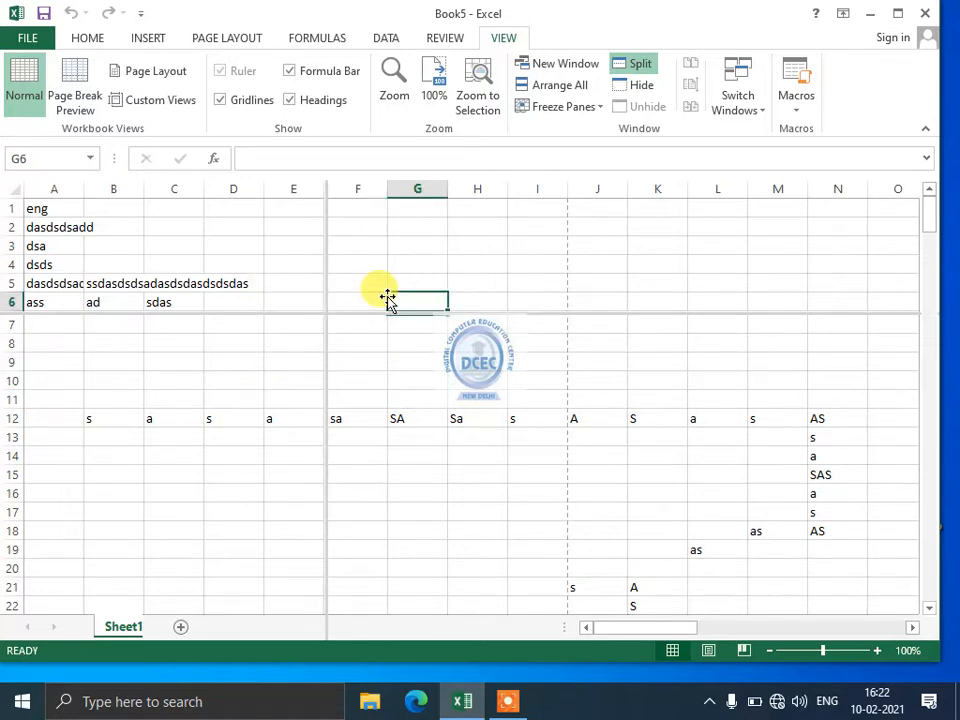
key(Left)
key(Left)
key(Left)
key(Left)
key(Left)
key(Left)
key(Left)
key(Left)
key(Left)
key(Left)
key(Left)
key(Left)
key(Left)
key(Left)
key(Left)
key(Left)
key(Left)
key(Left)
key(Left)
key(Left)
key(Left)
key(Left)
key(Left)
key(Left)
key(Left)
key(Left)
key(Left)
key(Left)
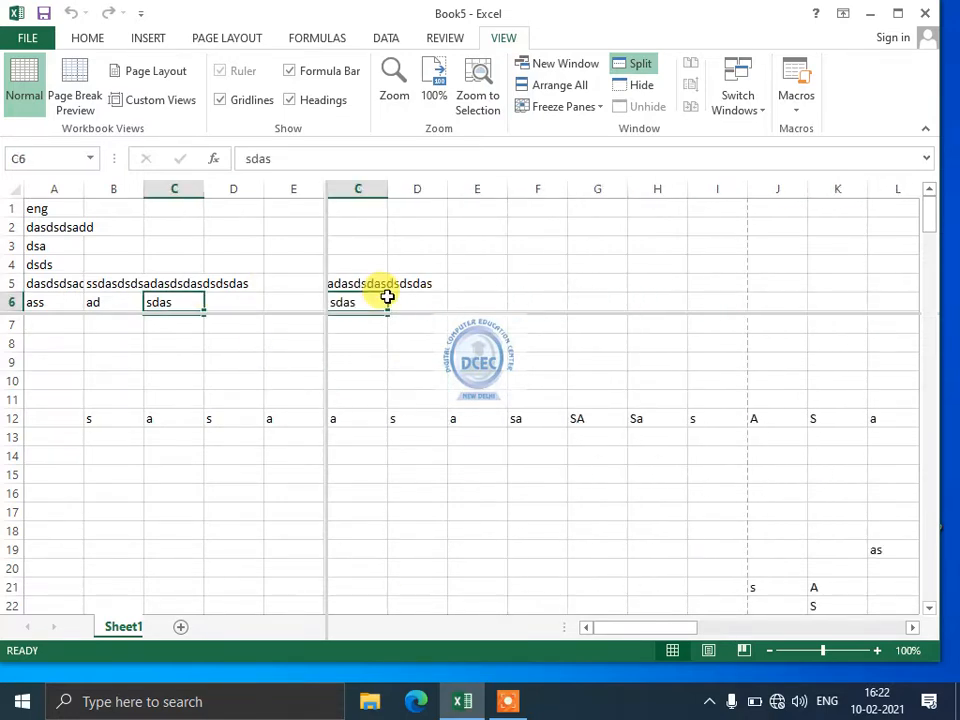
key(Down)
key(Down)
key(Down)
key(Down)
key(Down)
key(Down)
key(Down)
key(Down)
key(Down)
key(Down)
key(Down)
key(Down)
key(Down)
key(Down)
key(Up)
key(Up)
key(Up)
key(Up)
key(Up)
key(Up)
key(Up)
key(Up)
key(Up)
key(Up)
key(Up)
key(Up)
key(Up)
key(Up)
key(Up)
key(Up)
key(Up)
key(Up)
key(Up)
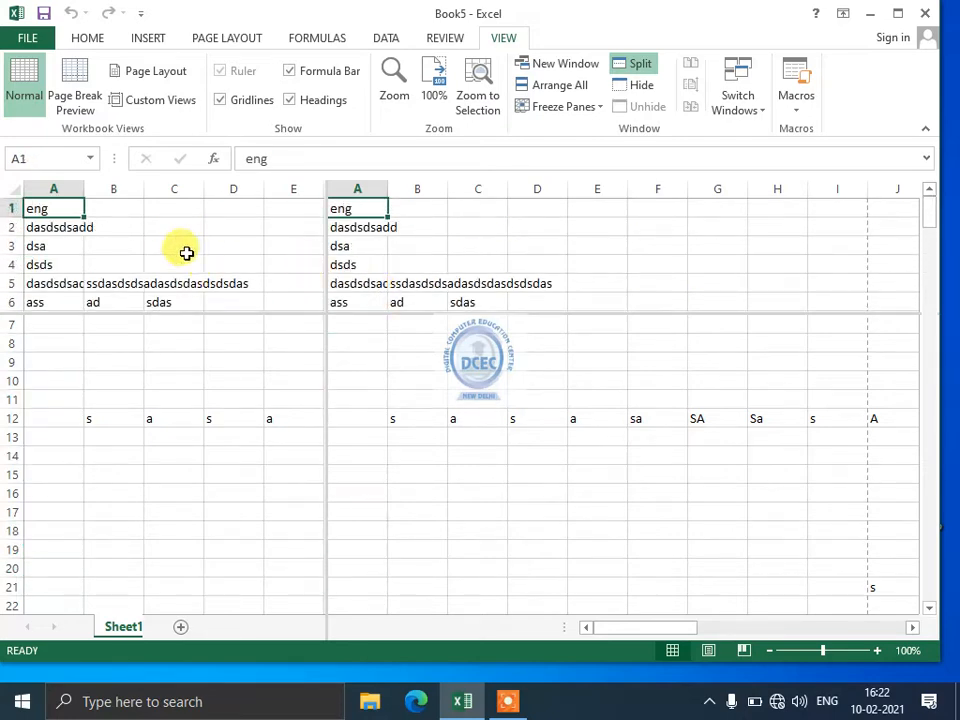
Select ranges in the split panes, including A9:D16, and remove the split with cell C5 selected.
drag(186, 253, 143, 255)
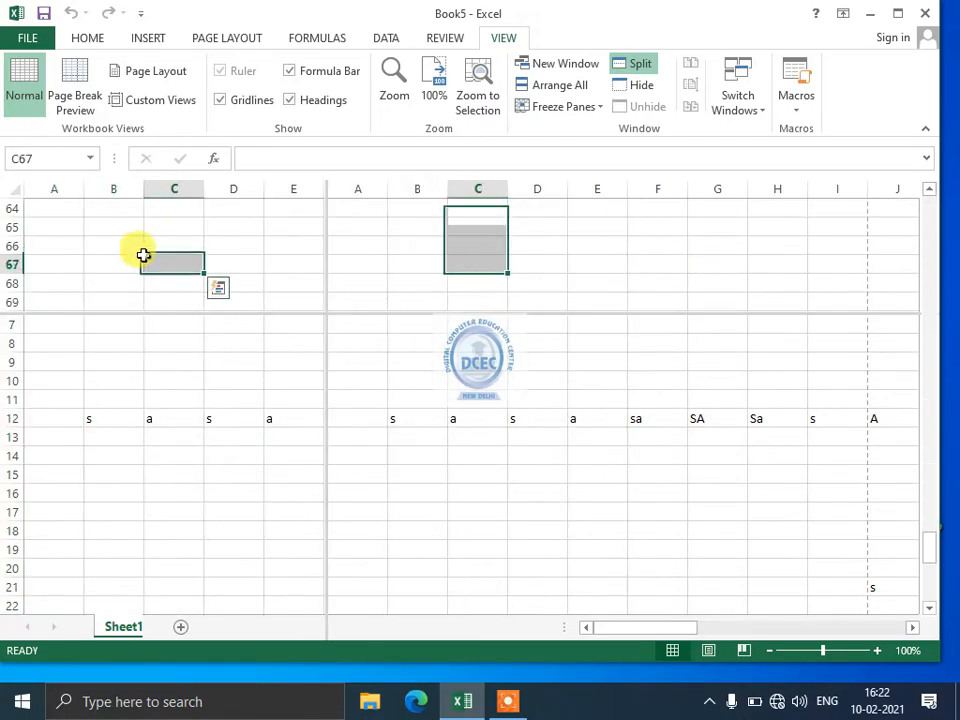
drag(234, 362, 54, 493)
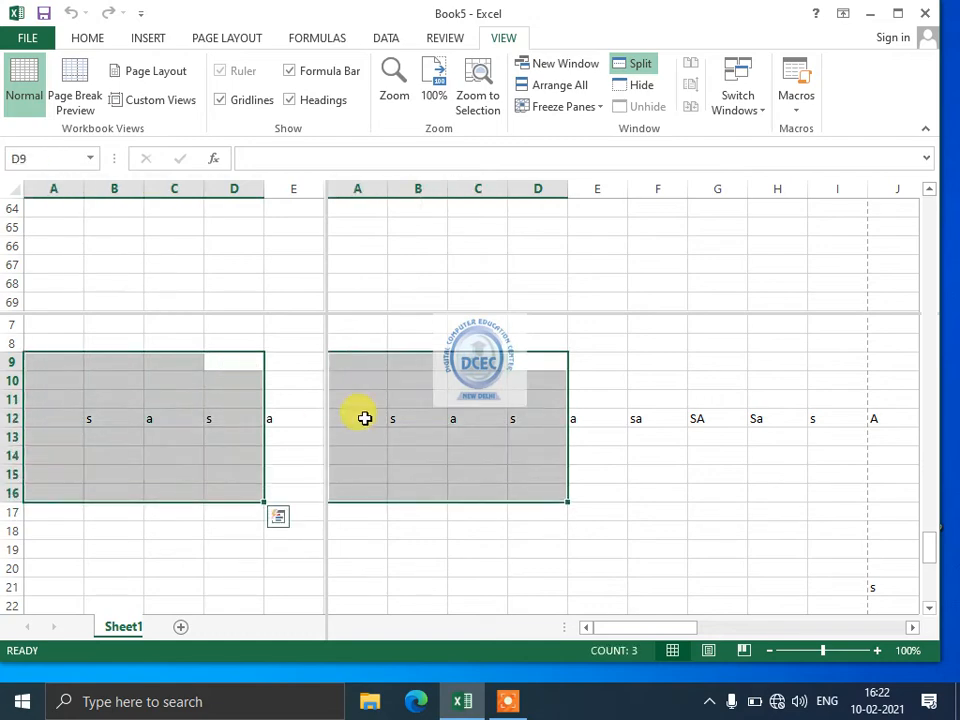
drag(362, 400, 233, 26)
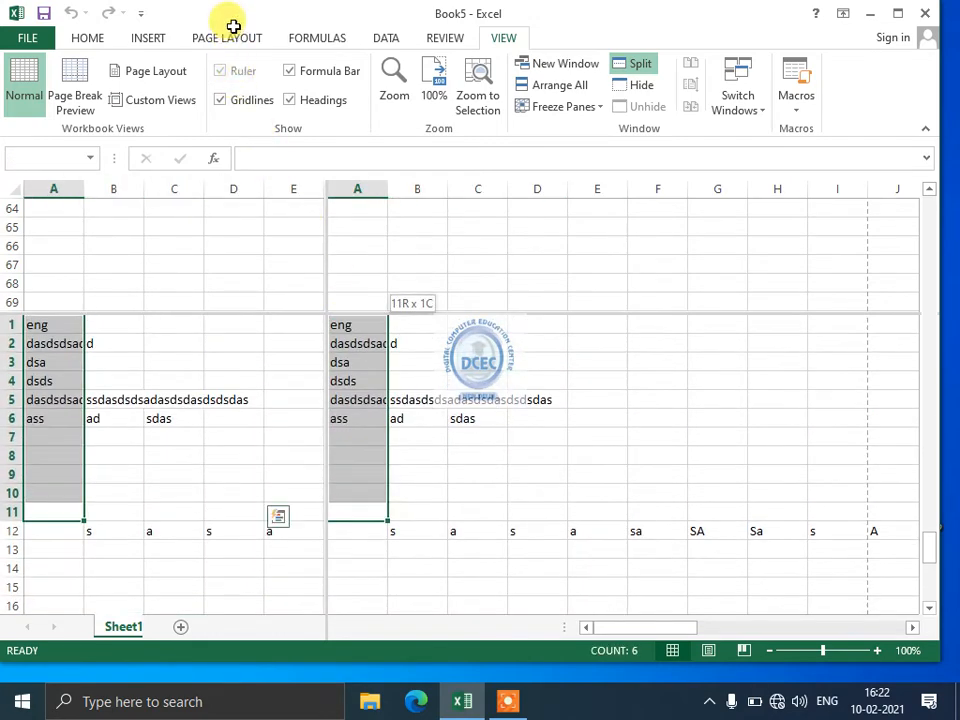
drag(240, 284, 2, 5)
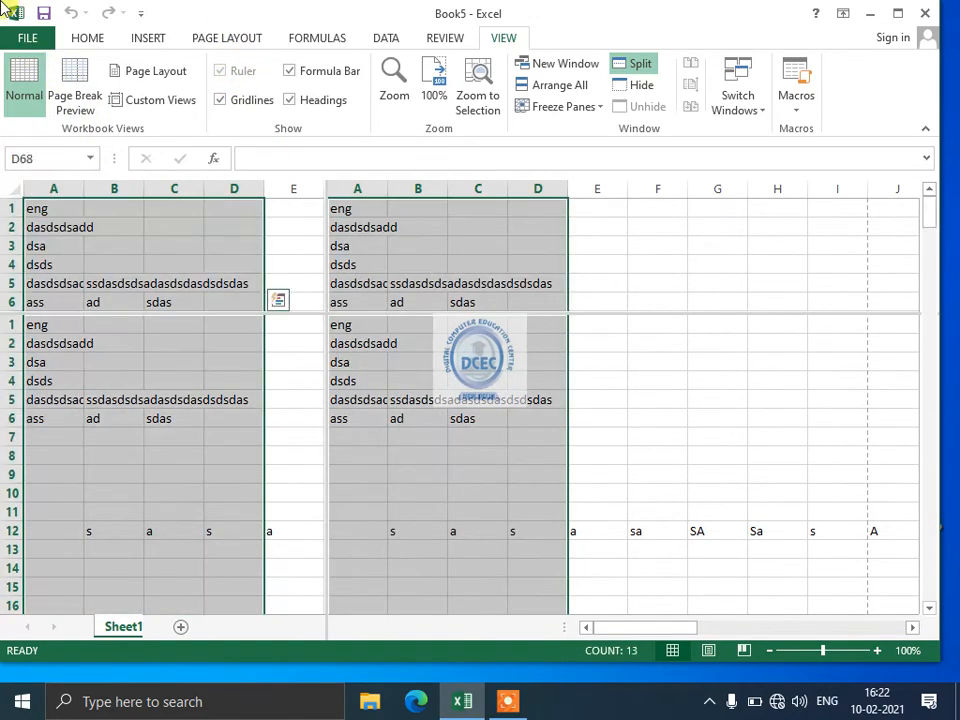
click(172, 397)
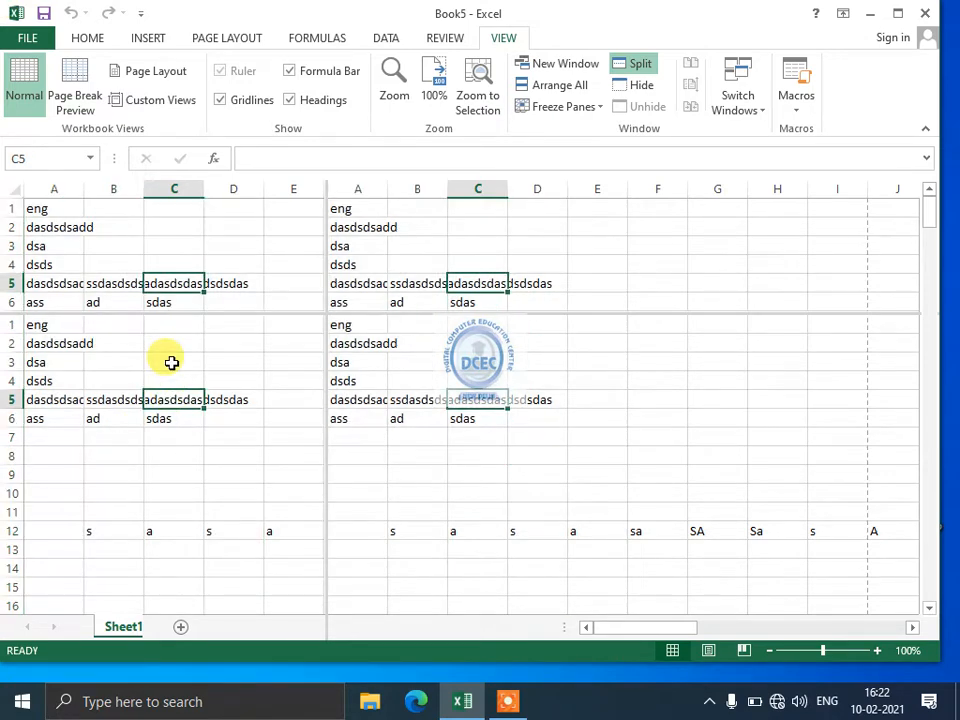
click(620, 64)
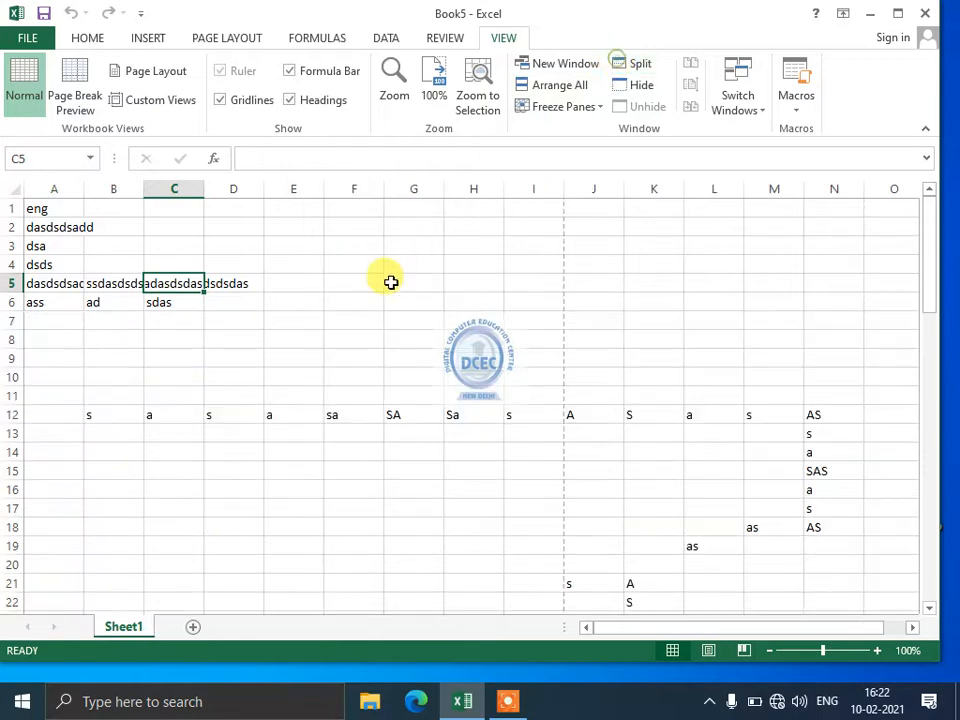
Split the worksheet at cell G10 and select cells in the panes, ending on E17.
click(405, 379)
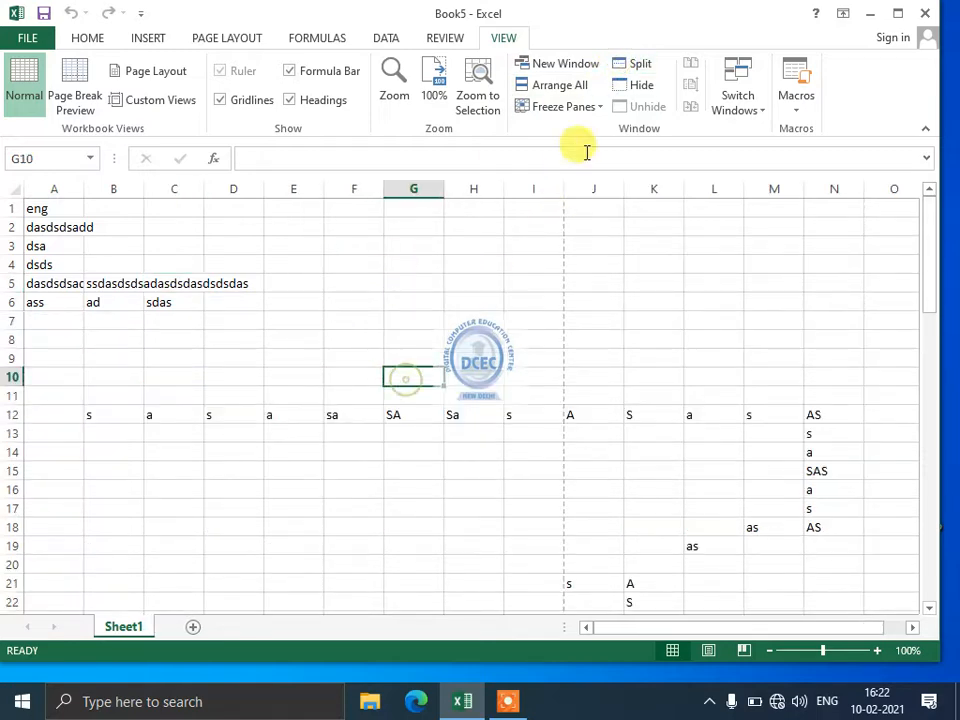
click(635, 66)
click(231, 320)
drag(100, 226, 350, 345)
click(300, 322)
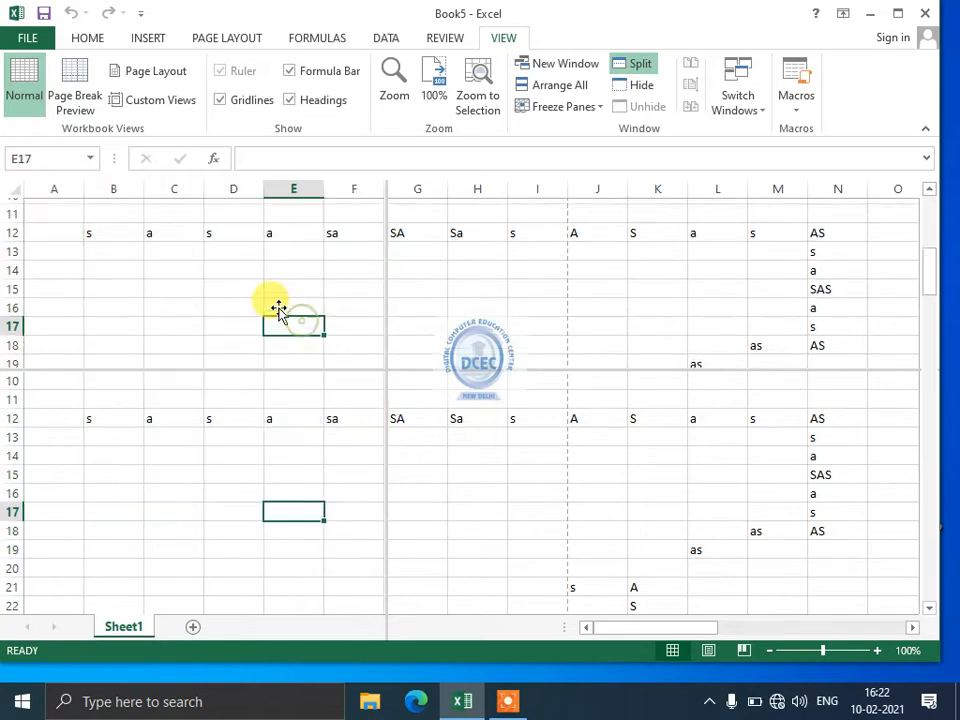
Scroll the upper pane independently, select cell E16 in the lower pane, and remove the split.
scroll(278, 307, up, 4)
scroll(278, 307, down, 17)
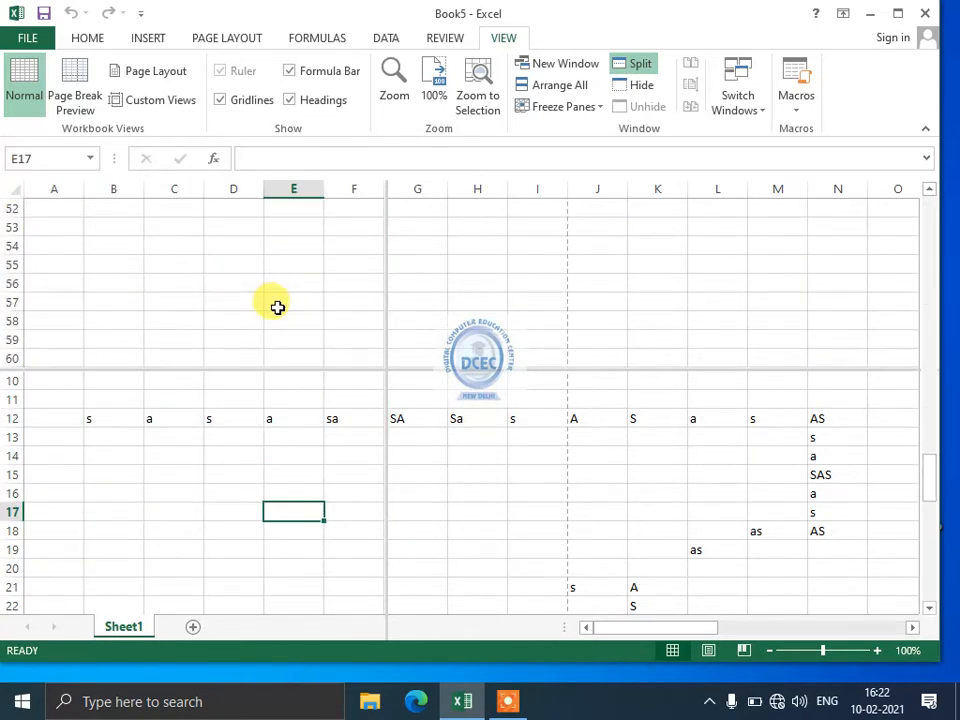
scroll(277, 307, up, 14)
click(535, 456)
click(318, 490)
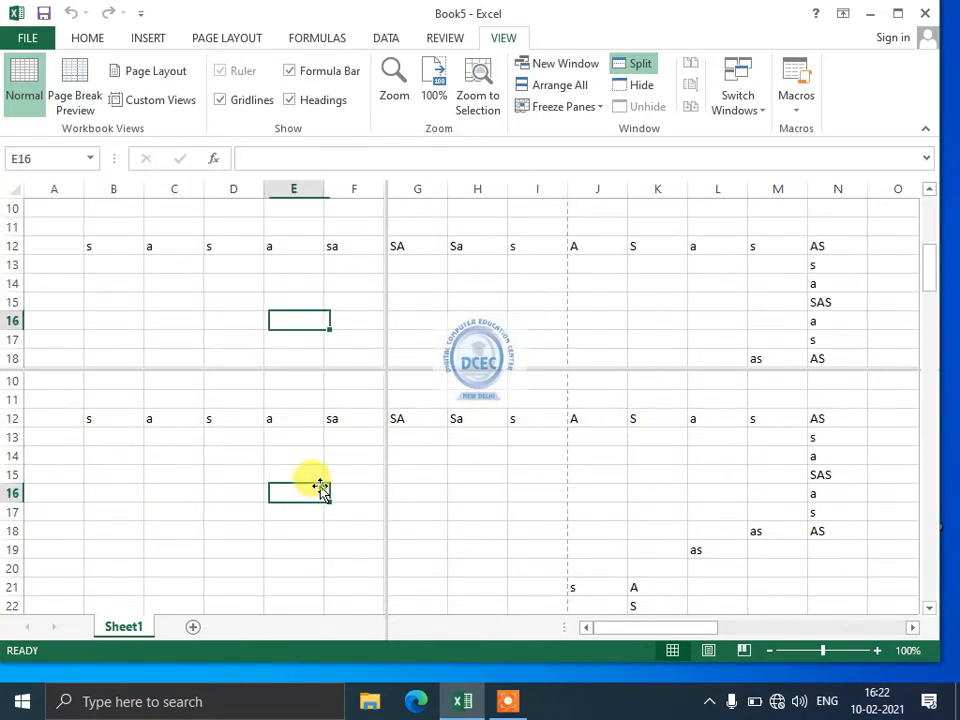
click(624, 66)
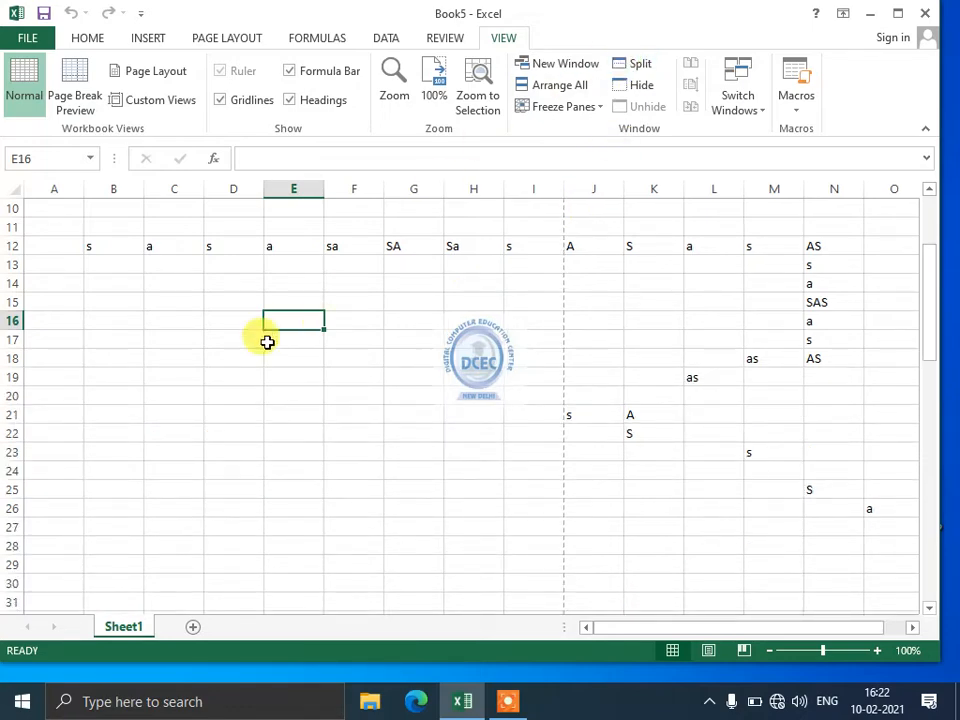
Select cell C5, hide the Book5 window, and unhide it again.
drag(267, 342, 40, 208)
click(150, 281)
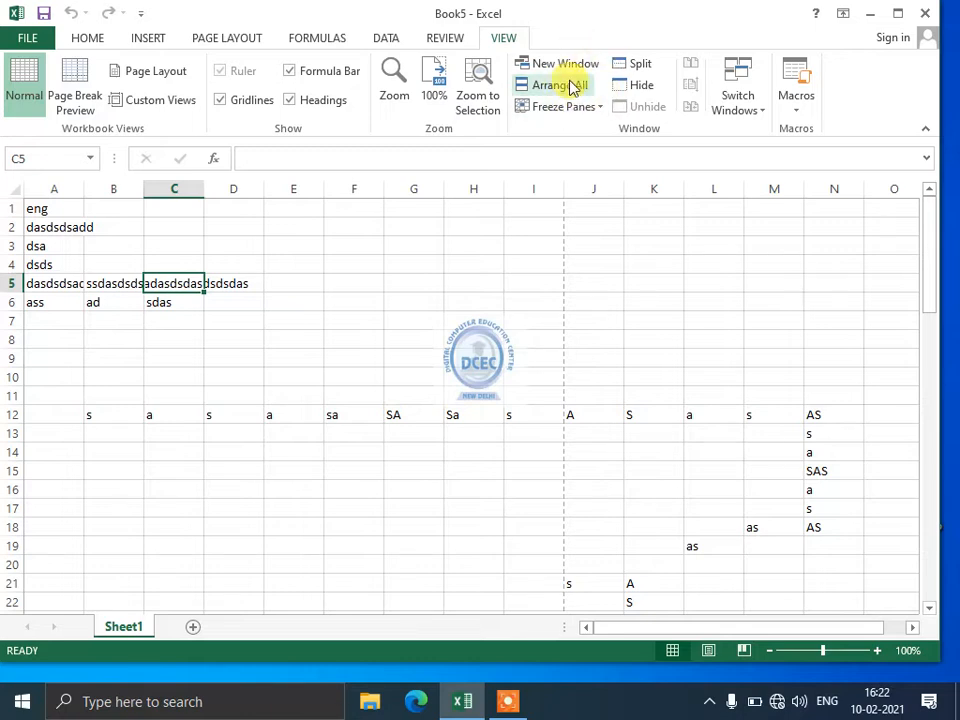
click(631, 87)
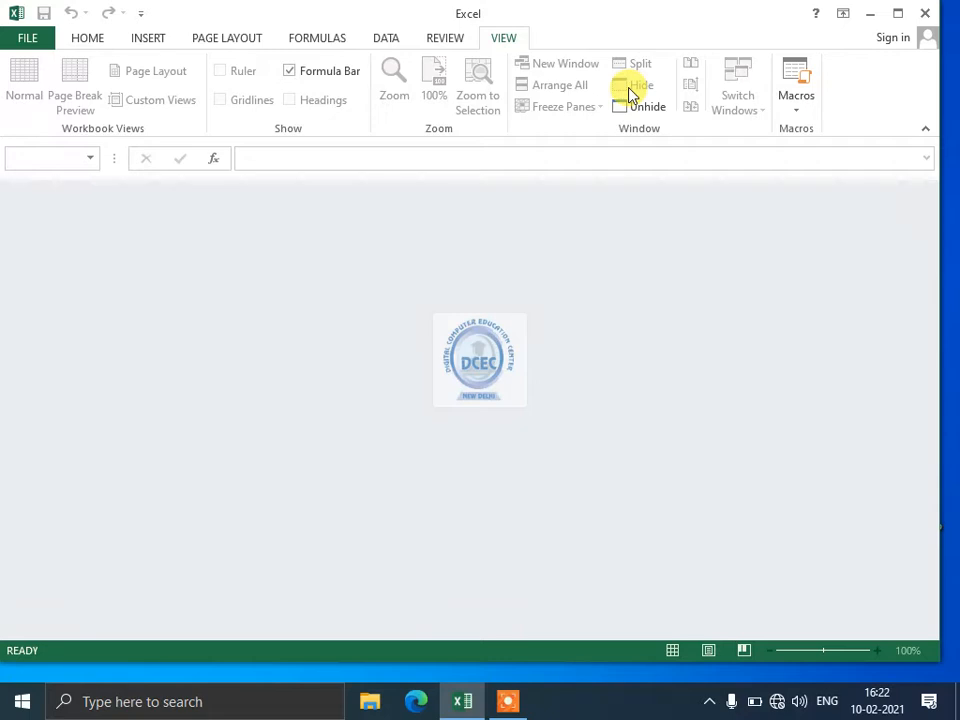
click(631, 104)
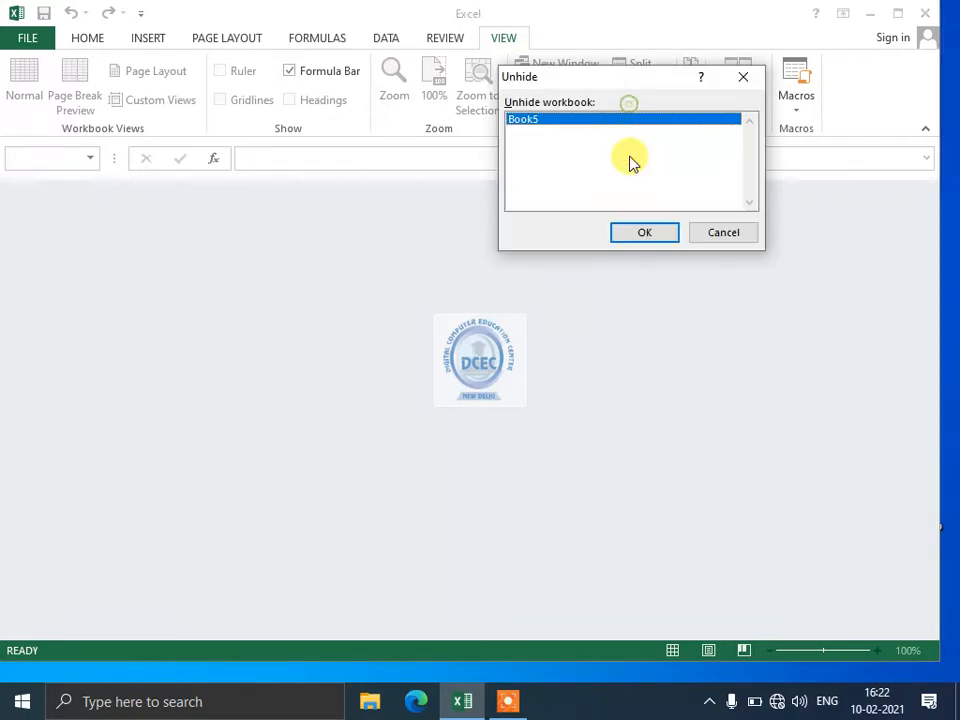
click(631, 234)
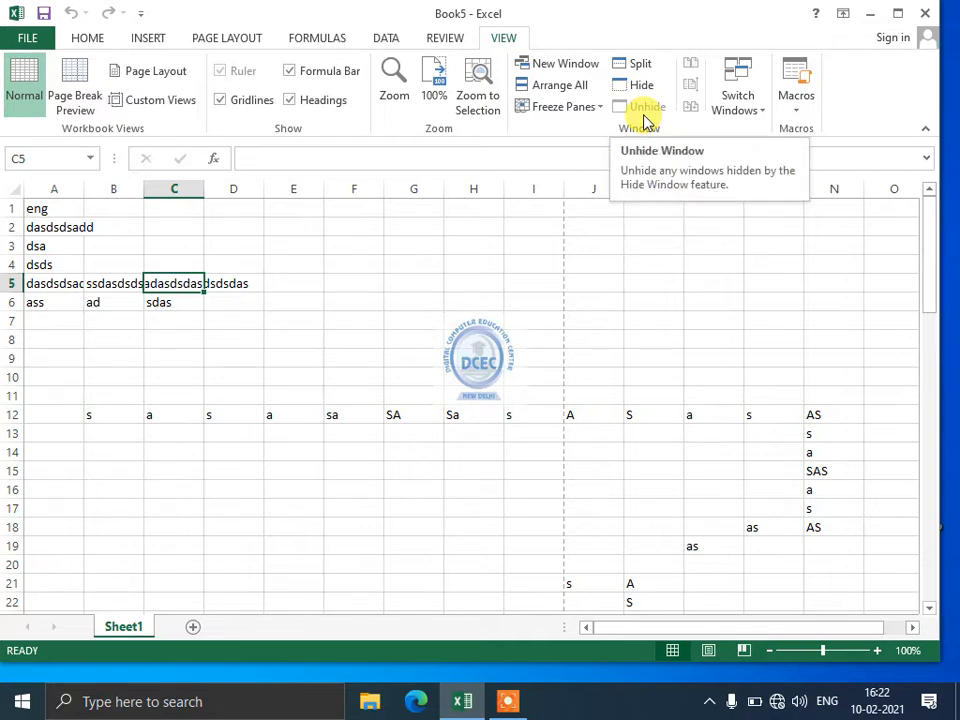
click(737, 88)
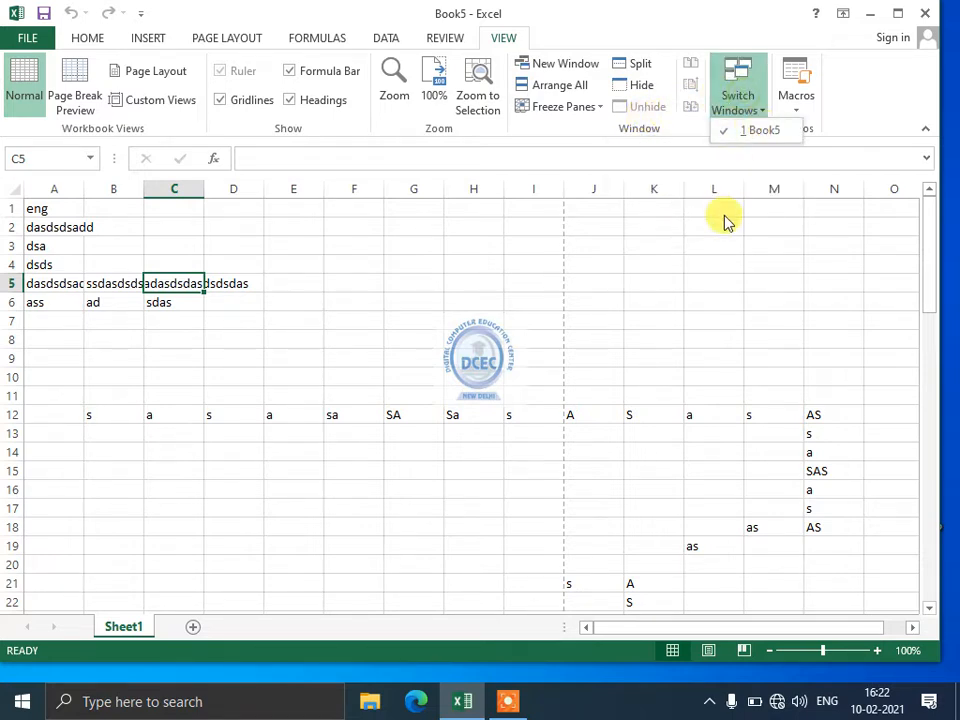
click(724, 221)
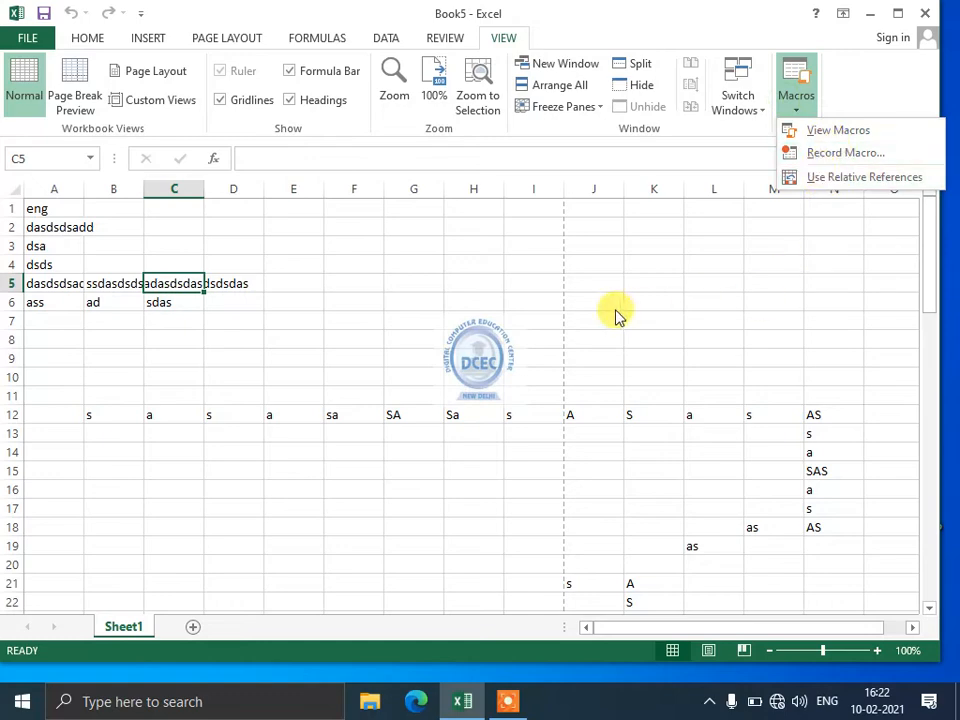
click(550, 350)
Clear all cell contents from Sheet1 and select cell A1.
key(ctrl+a)
key(Delete)
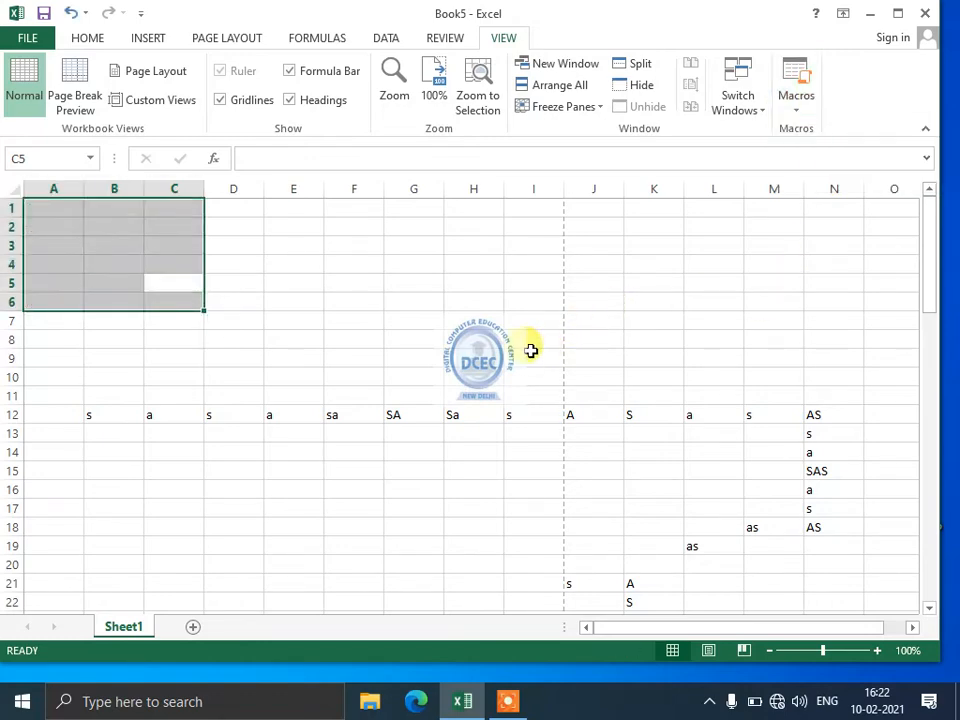
click(397, 341)
key(ctrl+a)
key(Delete)
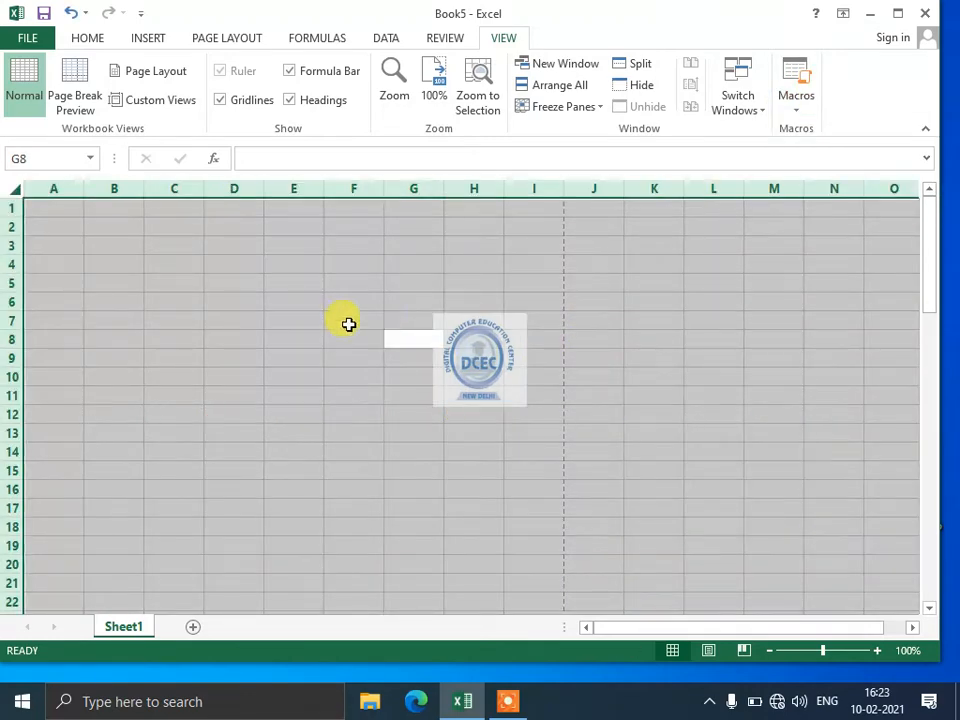
key(ctrl+Home)
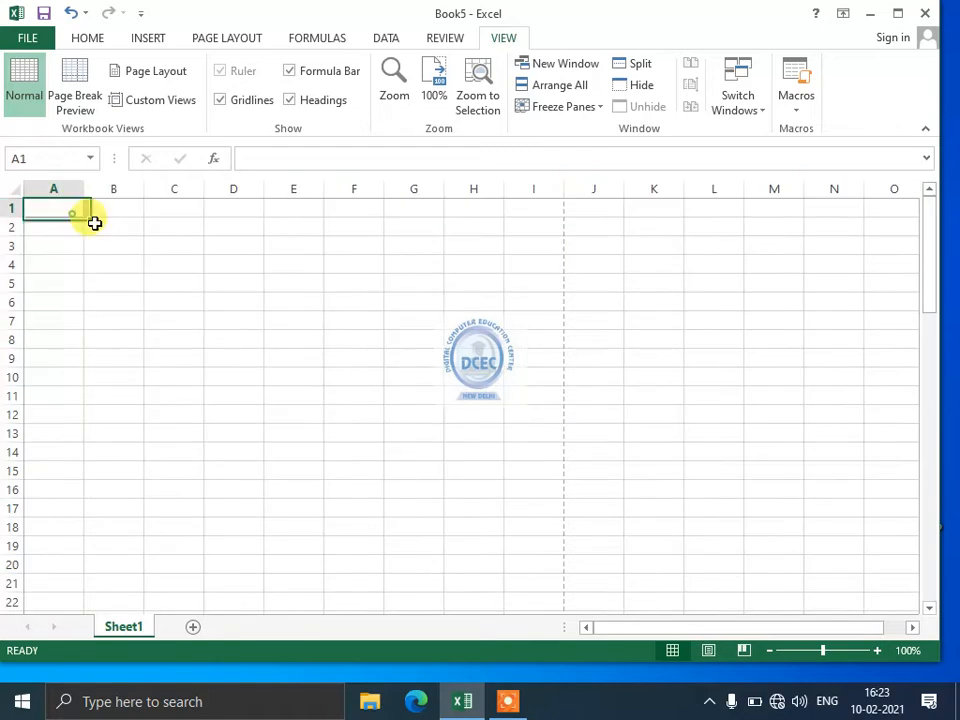
Start recording a macro named werty, stored in This Workbook.
click(793, 120)
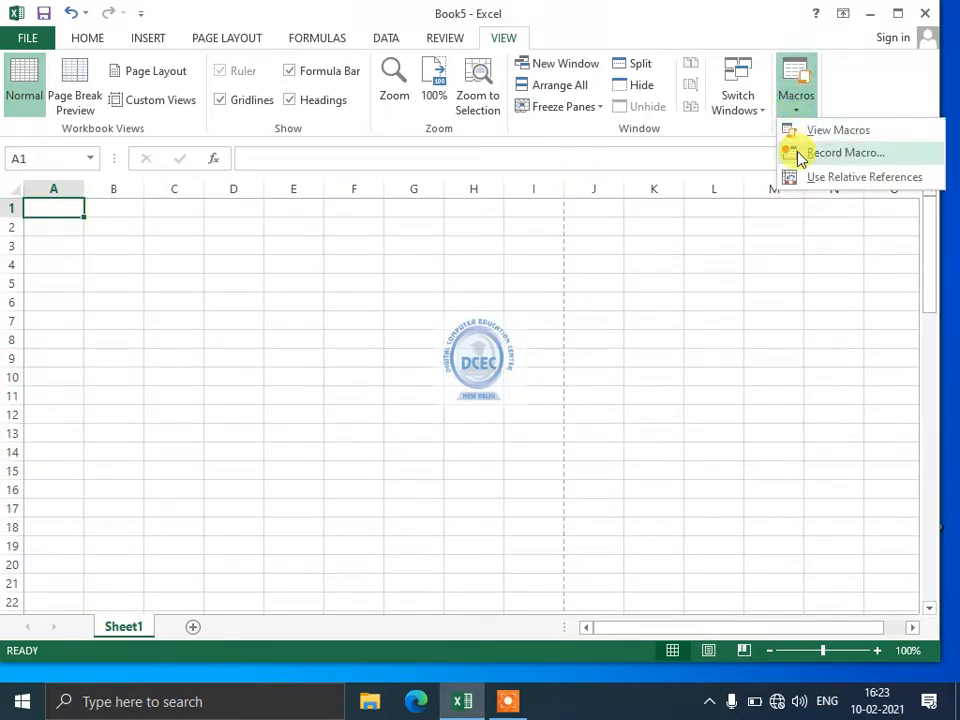
click(797, 152)
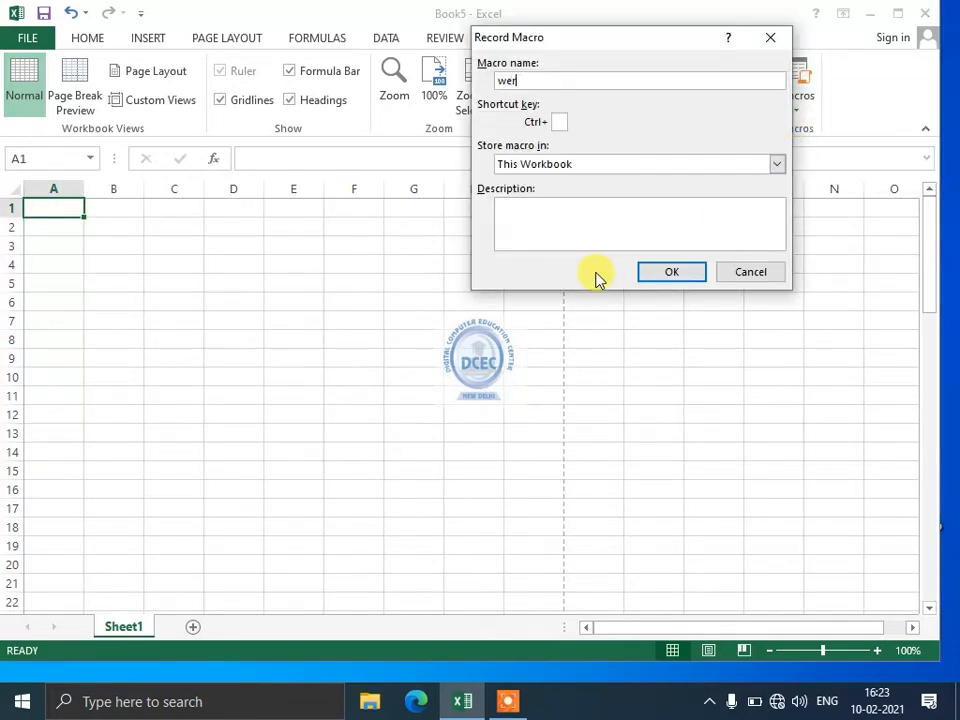
click(686, 280)
Fill scattered cells between A1 and E14 with sample text such as dsdsad, sa, sad and sd.
text(dsdsad)
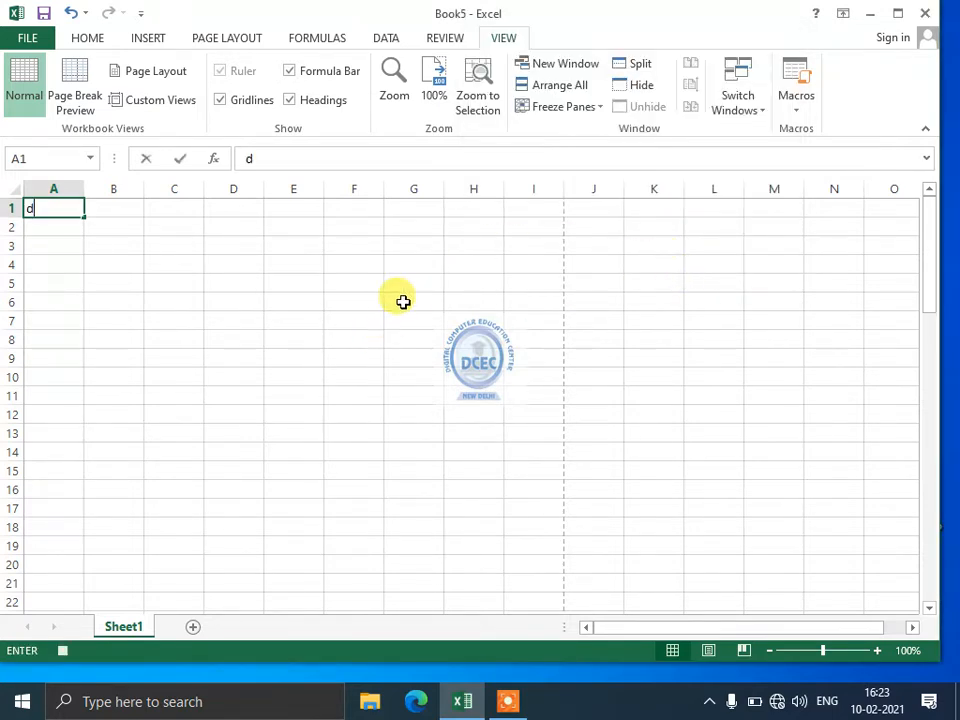
key(Return)
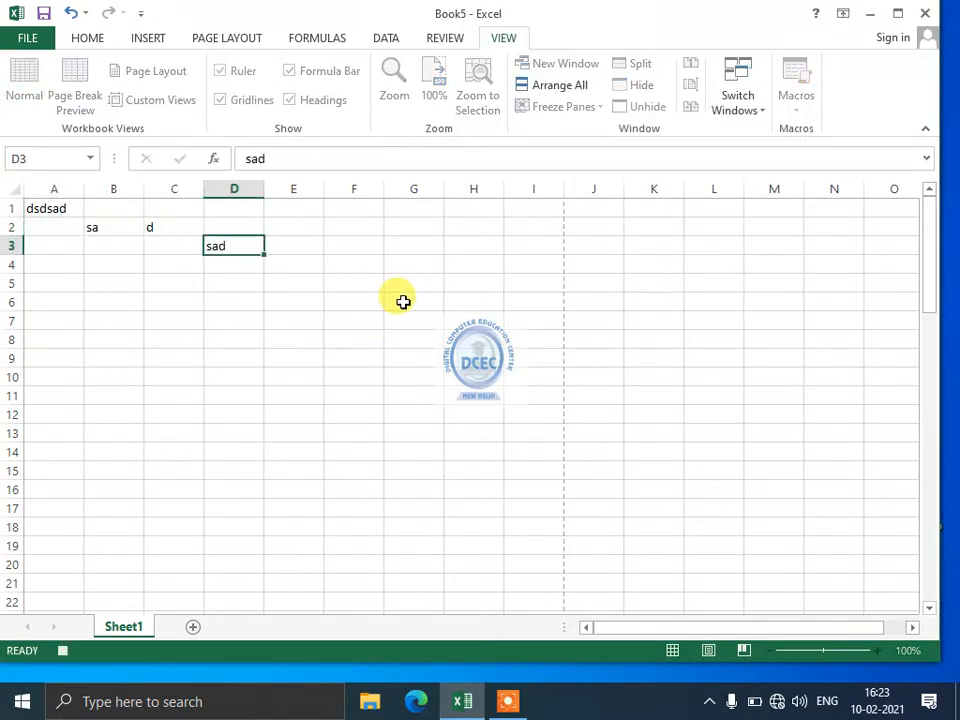
key(Right)
text(sa)
key(Down)
key(Left)
text(d)
key(Down)
key(Left)
text(s)
key(Left)
text(d)
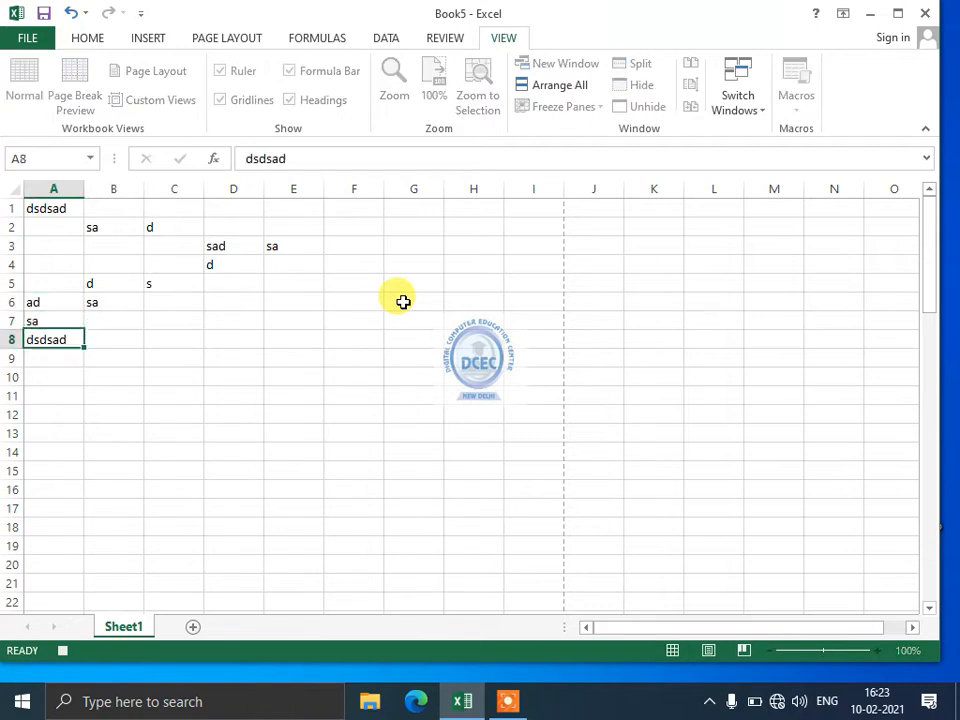
key(Return)
text(da)
key(Right)
text(sd)
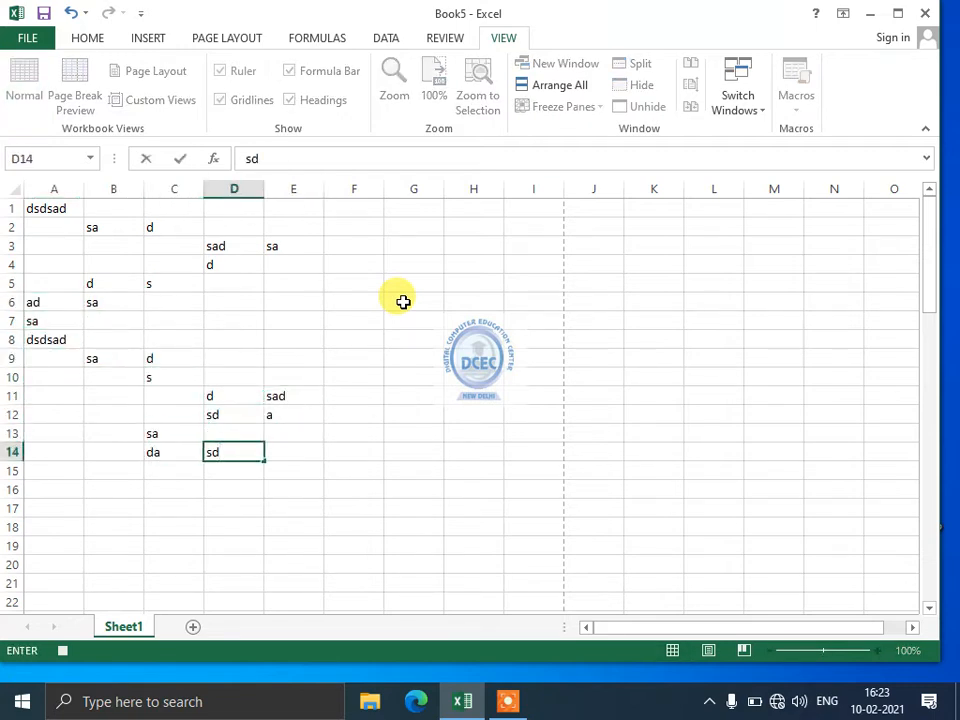
Select cell F4 and stop recording the macro.
click(354, 262)
click(796, 100)
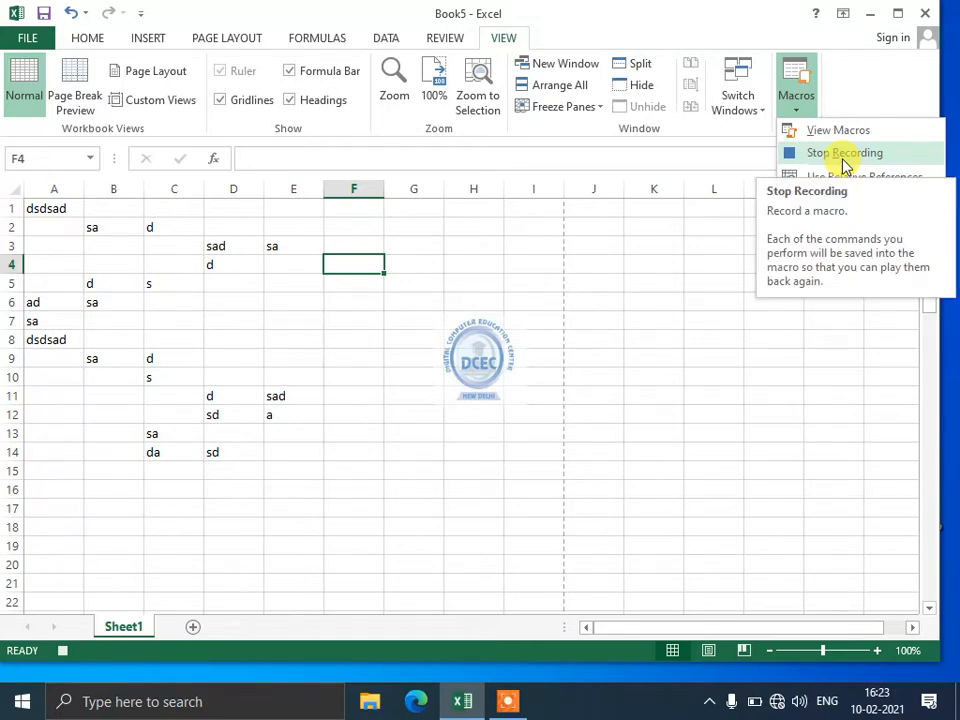
click(825, 155)
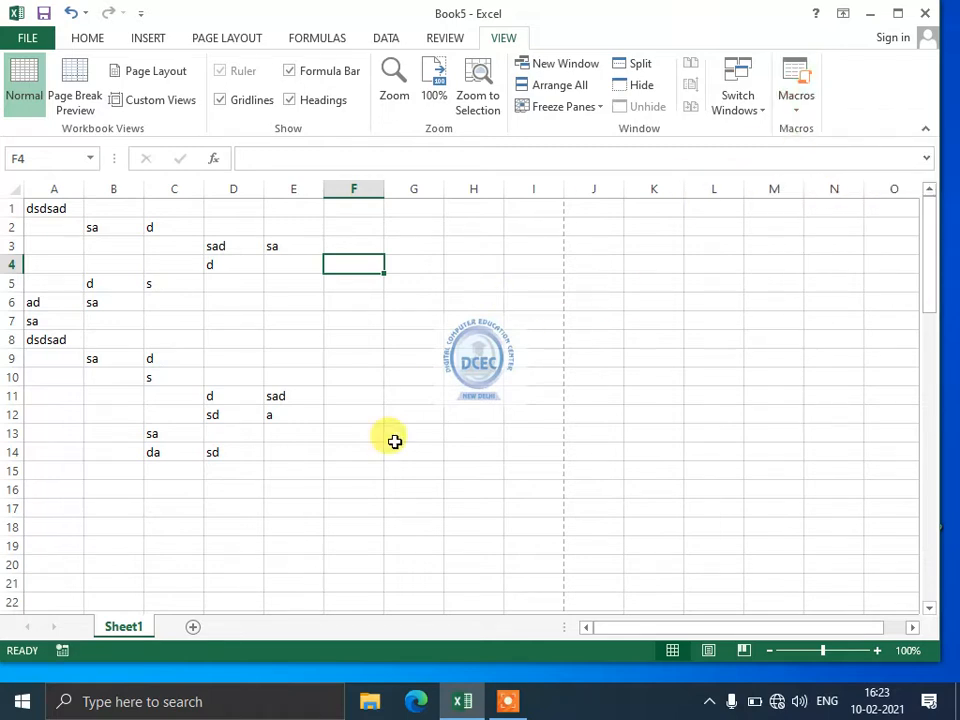
Add a new worksheet and run the werty macro on it.
click(193, 626)
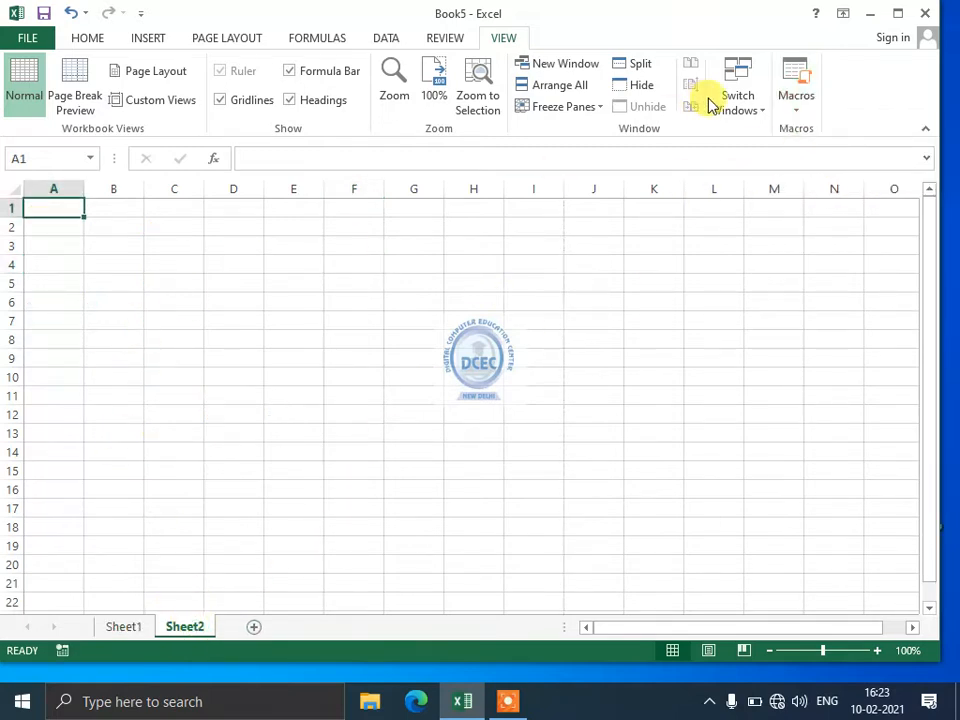
click(802, 113)
click(803, 132)
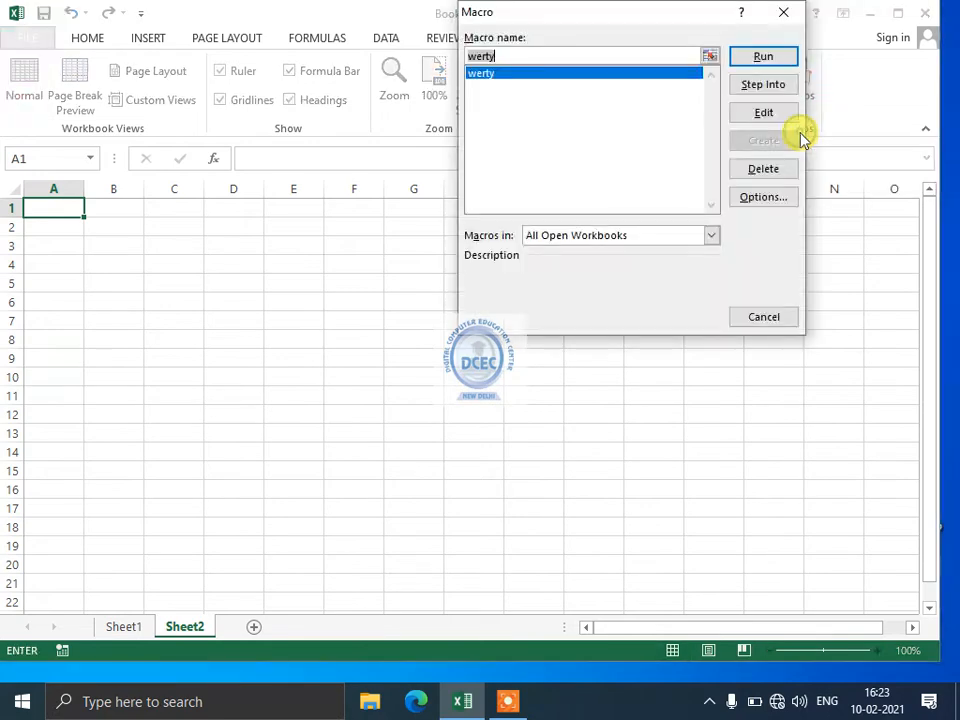
click(785, 14)
click(795, 70)
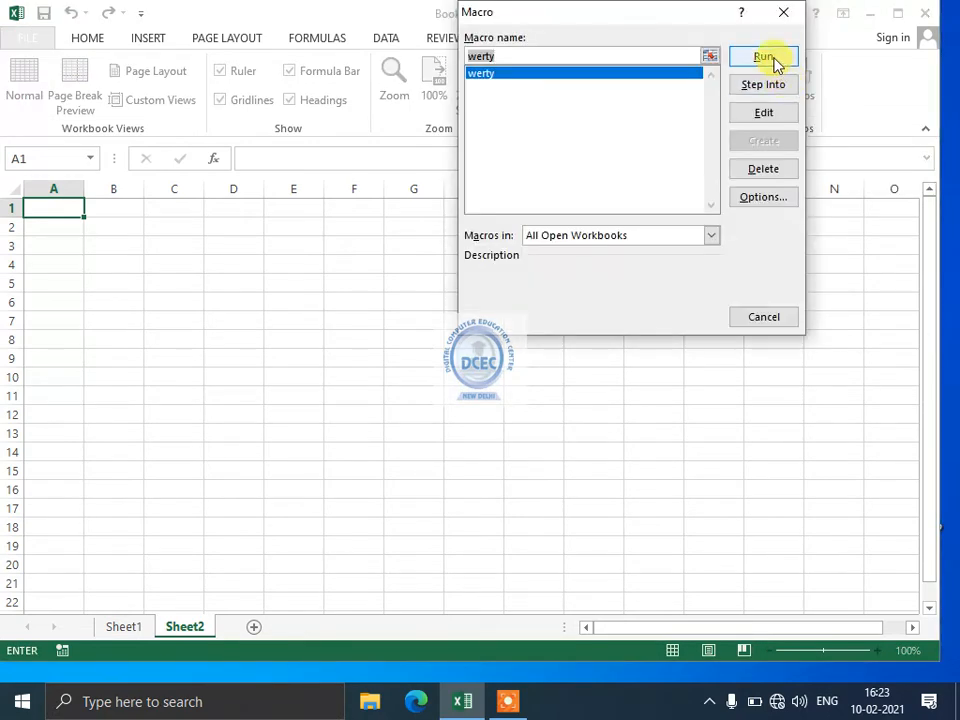
click(784, 12)
click(795, 94)
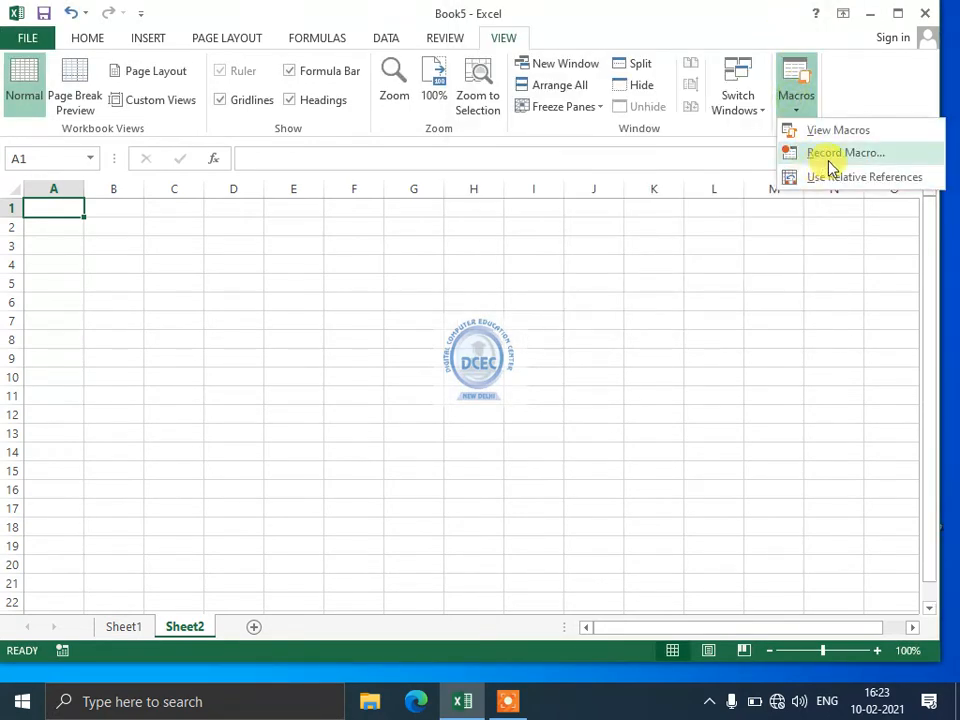
click(826, 132)
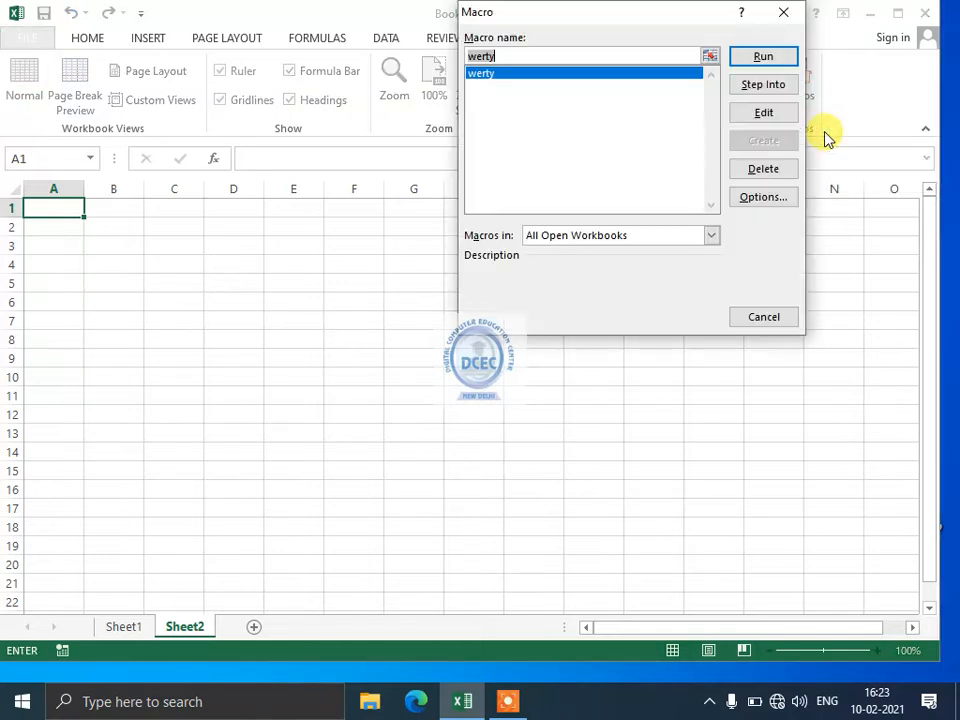
drag(621, 26, 507, 111)
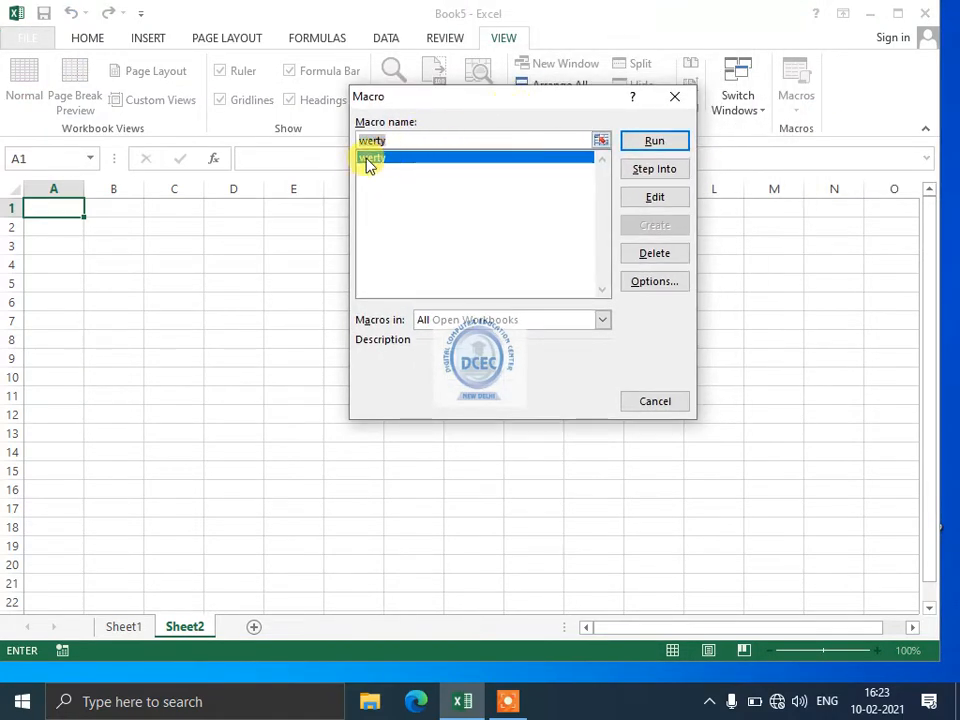
click(657, 142)
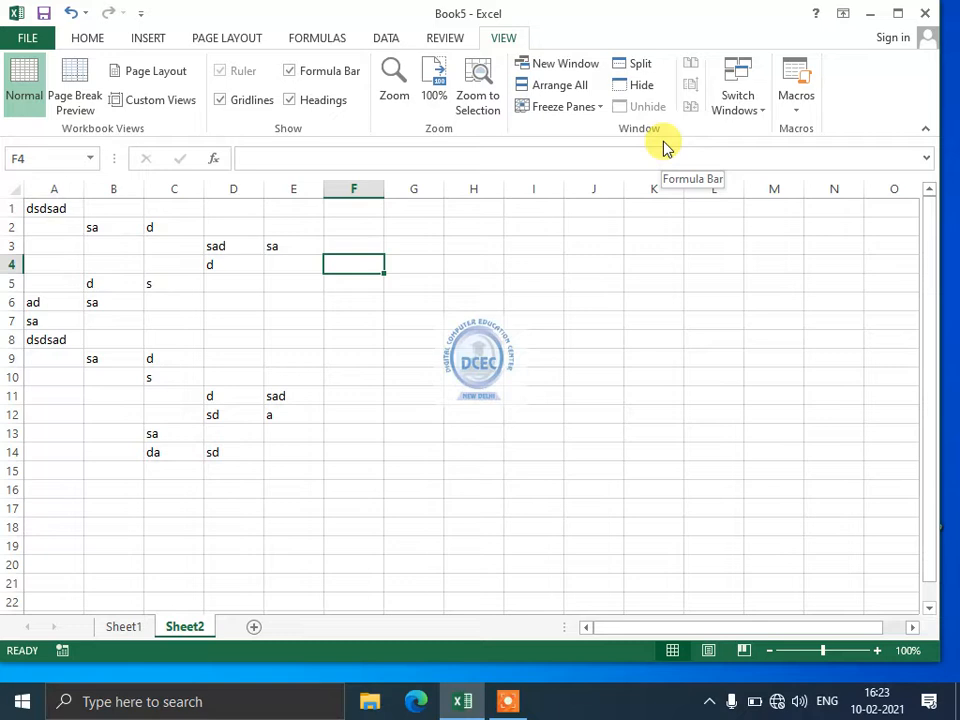
Clear the contents of A1:F16 on Sheet2 and select cell C4.
click(797, 100)
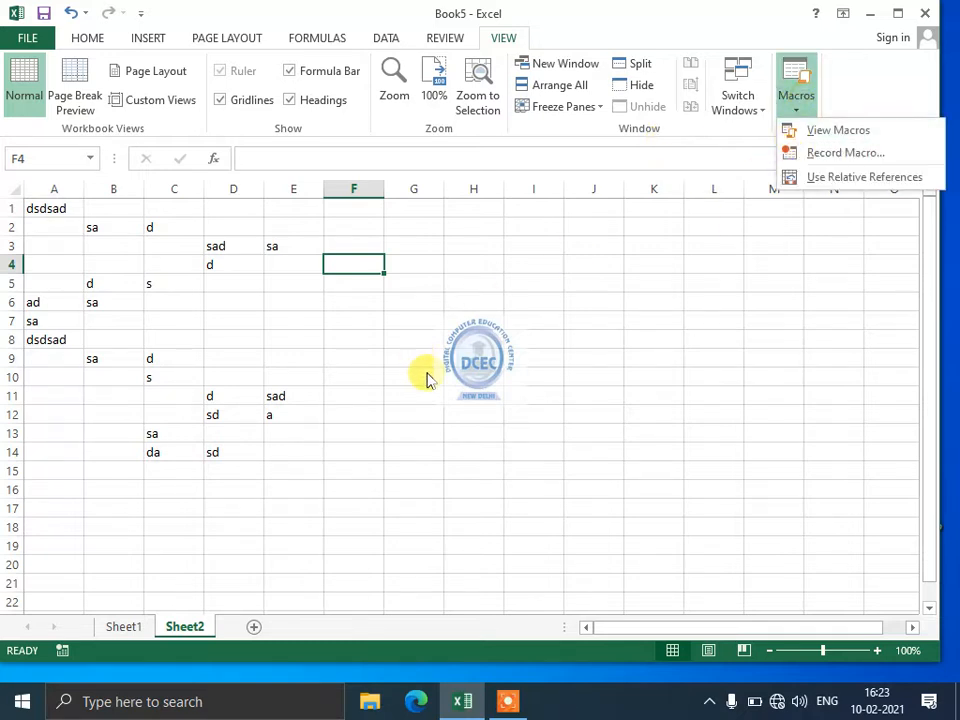
click(379, 418)
drag(375, 491, 2, 68)
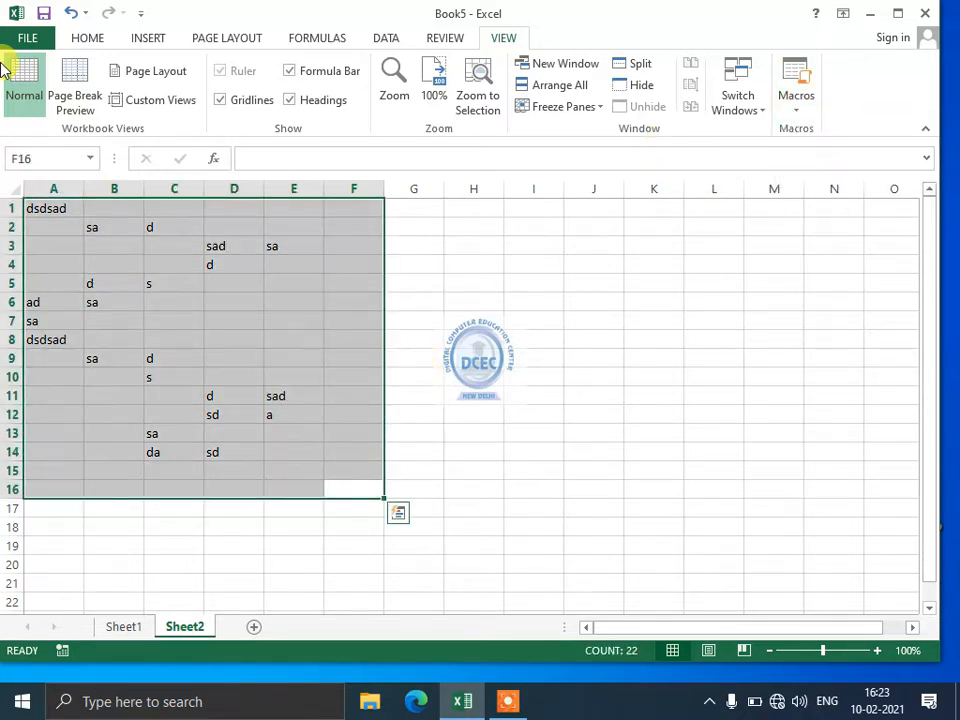
key(Delete)
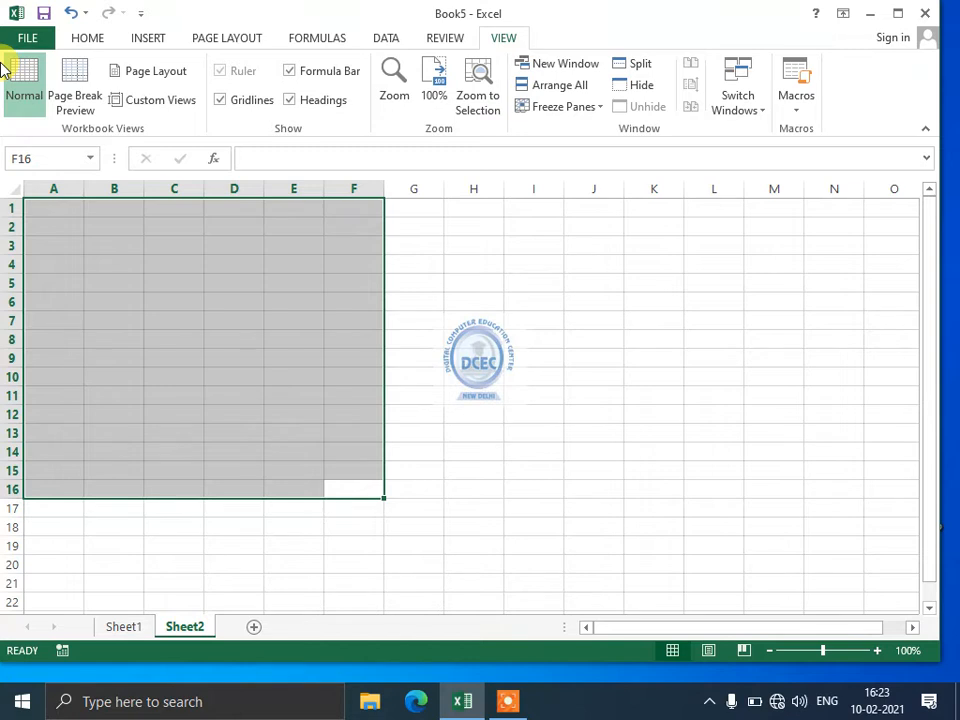
click(197, 268)
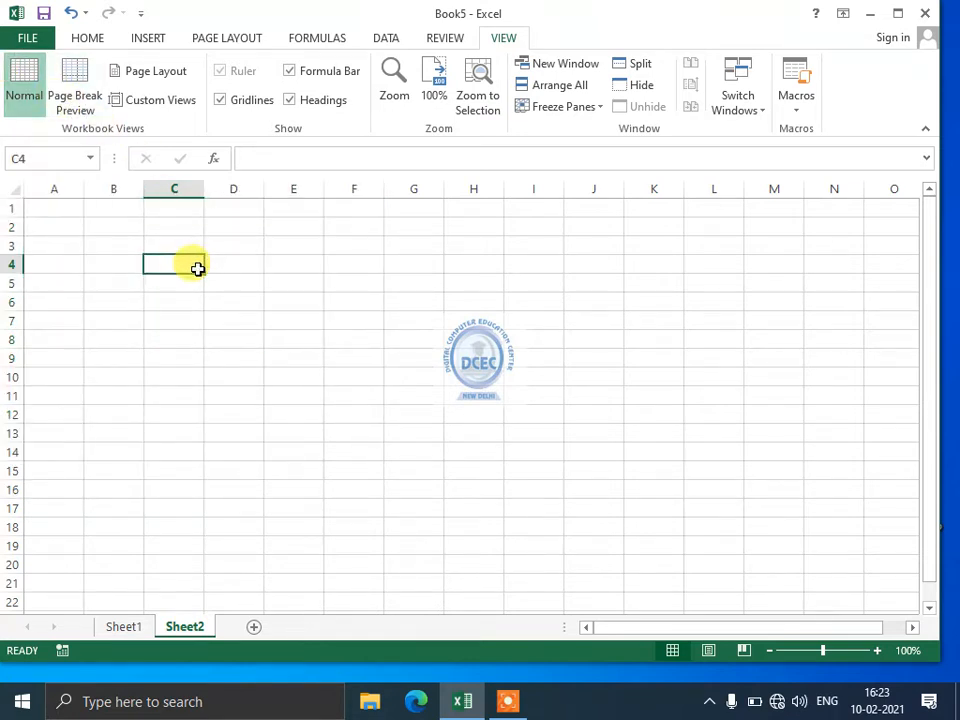
click(791, 100)
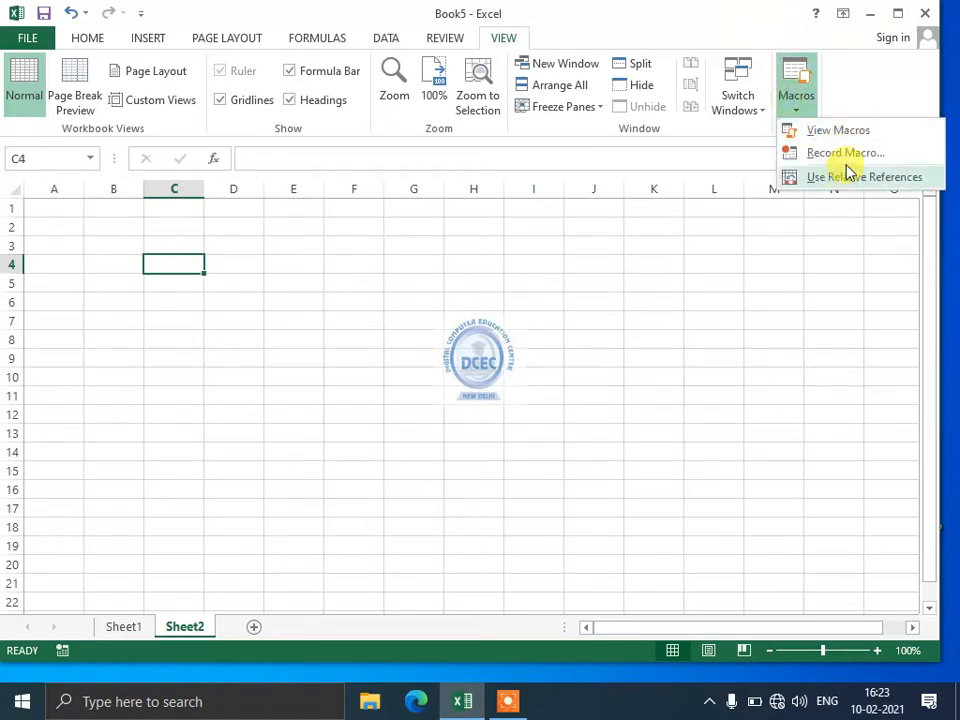
click(575, 354)
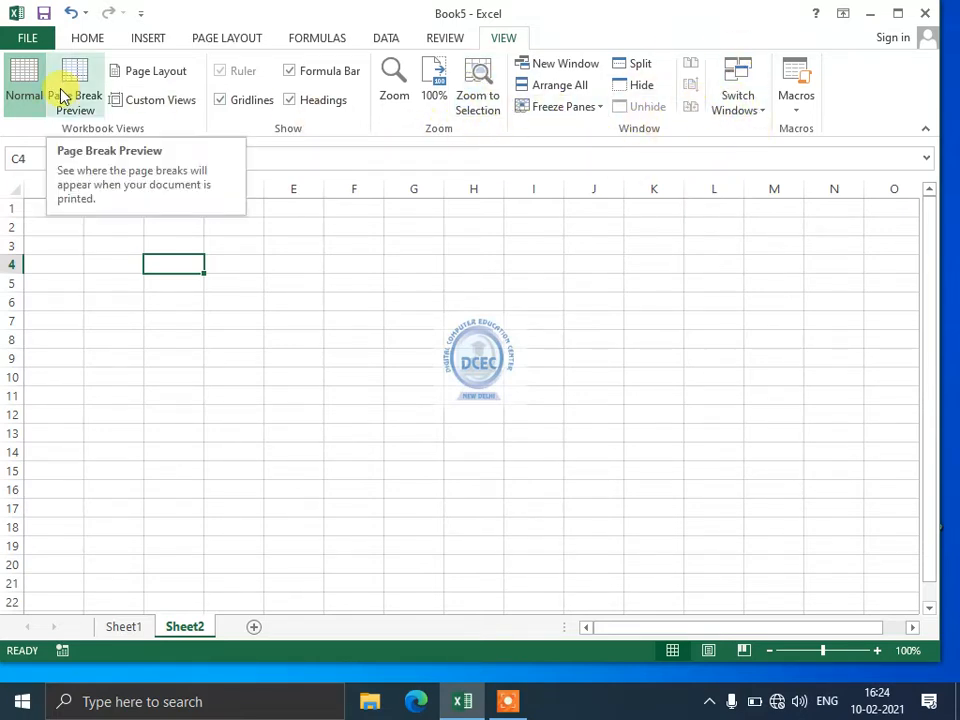
click(585, 108)
click(435, 349)
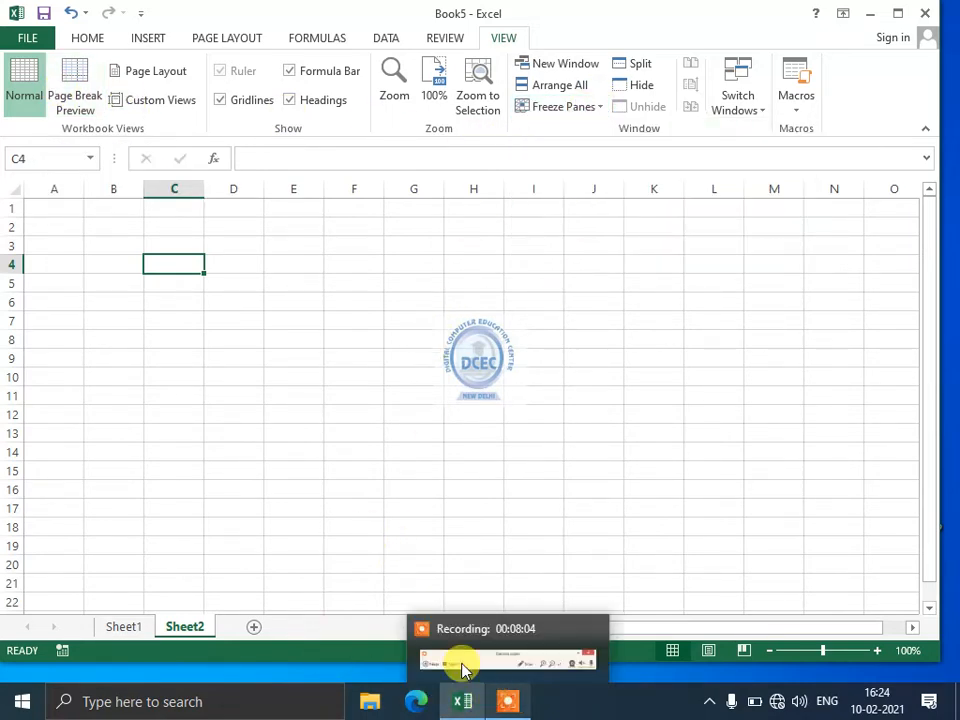
click(310, 503)
Enter the headers name, sci, eng, sst and math in cells A1 to E1.
click(54, 212)
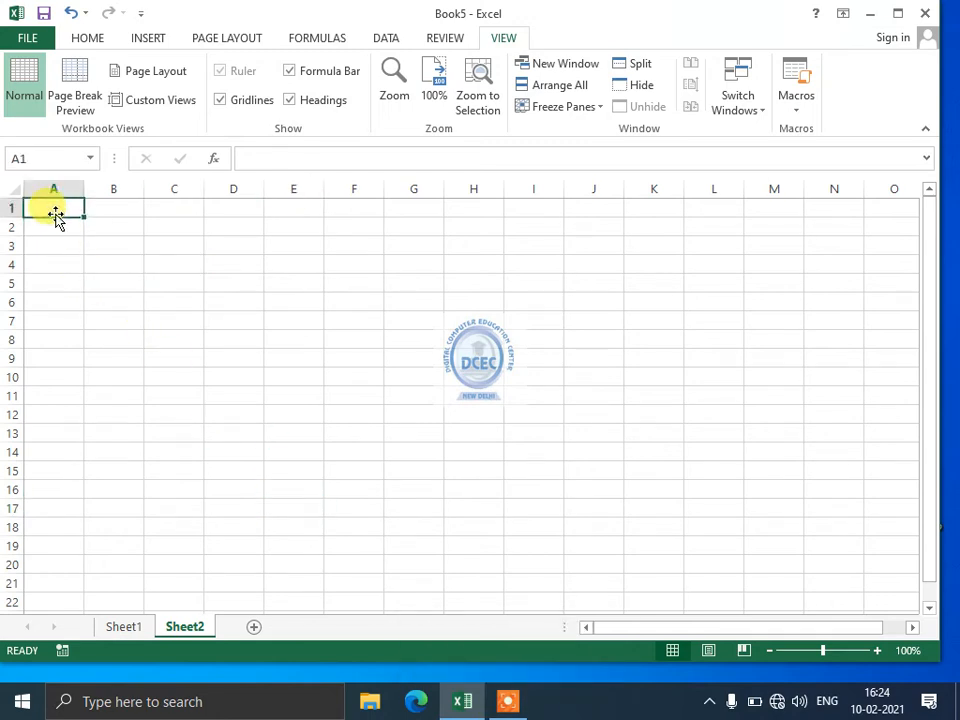
text(name)
key(Tab)
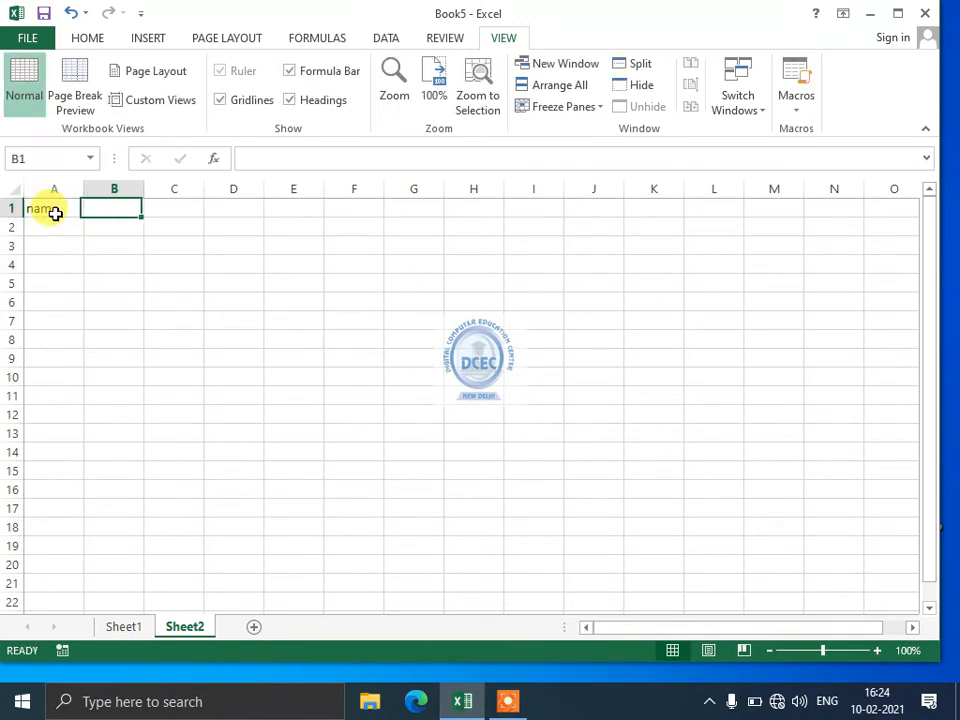
text(sci)
key(Tab)
text(eng)
key(Tab)
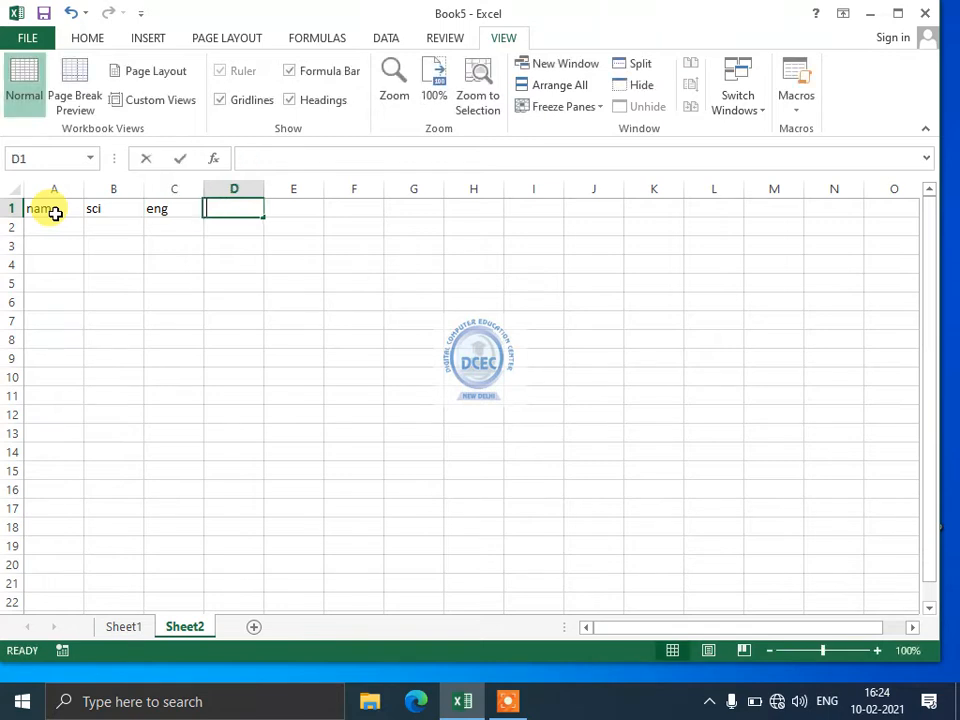
text(sst)
key(Tab)
text(math)
key(Return)
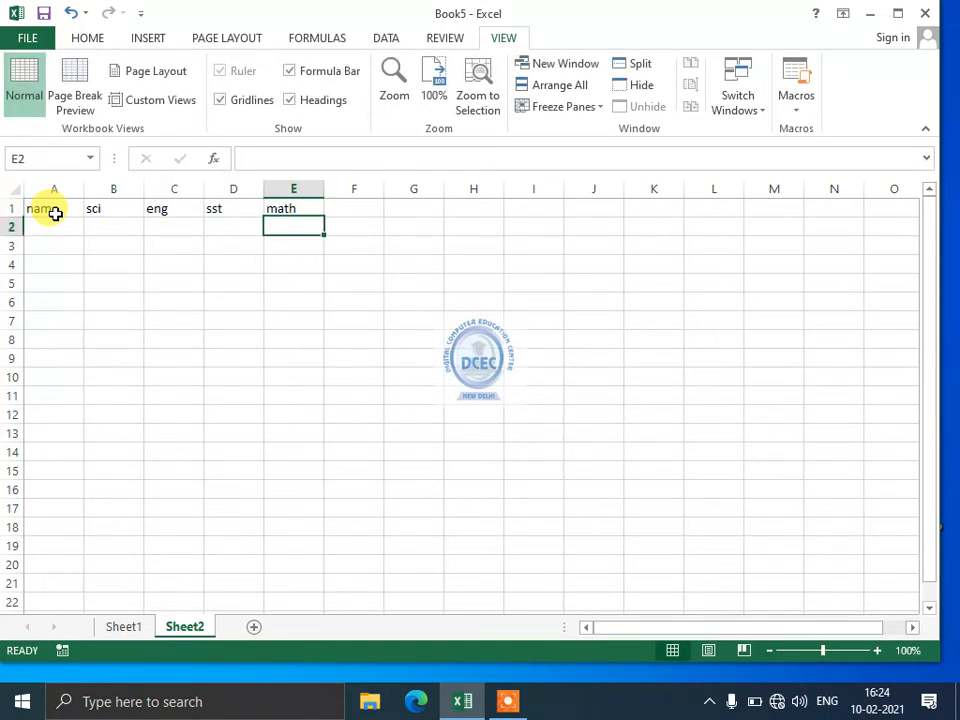
Move the cell selection down past row 26 to check how the header row scrolls, and return to row 1.
key(Down)
key(Down)
key(Down)
key(Down)
key(Down)
key(Down)
key(Down)
key(Down)
key(Down)
key(Down)
key(Down)
key(Down)
key(Down)
key(Down)
key(Down)
key(Down)
key(Down)
key(Down)
key(Down)
key(Down)
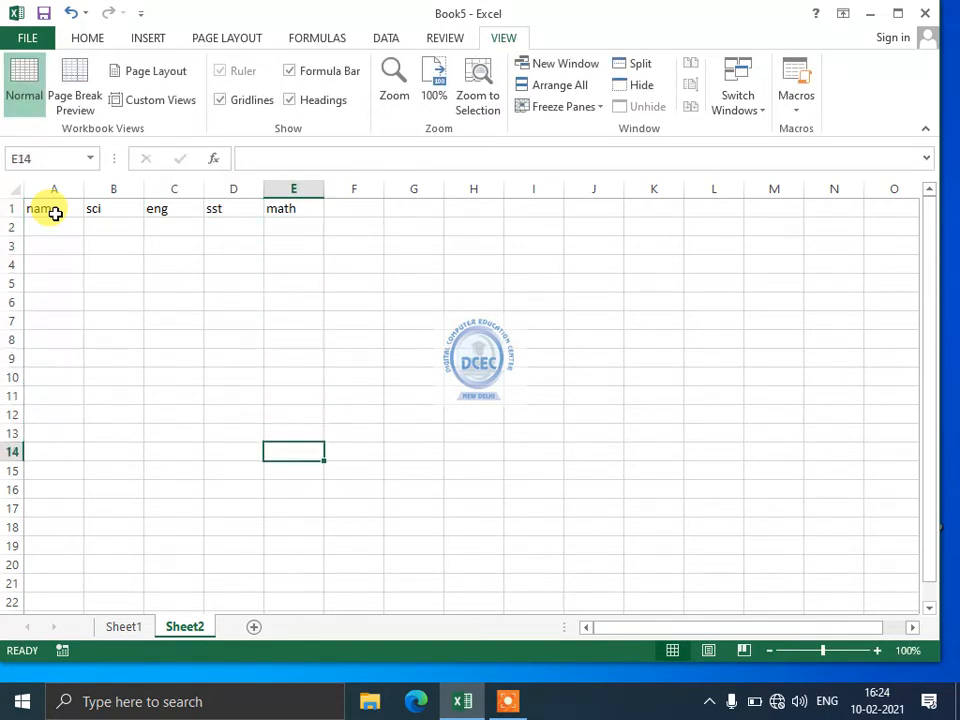
key(Down)
key(Down)
key(Down)
key(Down)
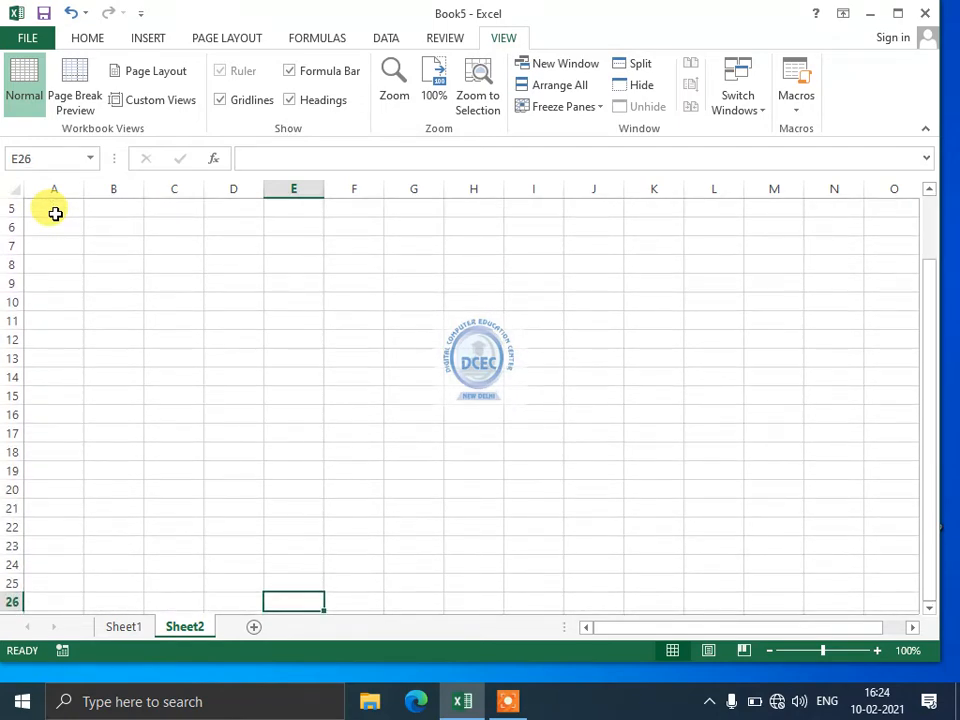
key(Left)
key(Left)
key(Left)
key(Left)
key(Right)
key(Right)
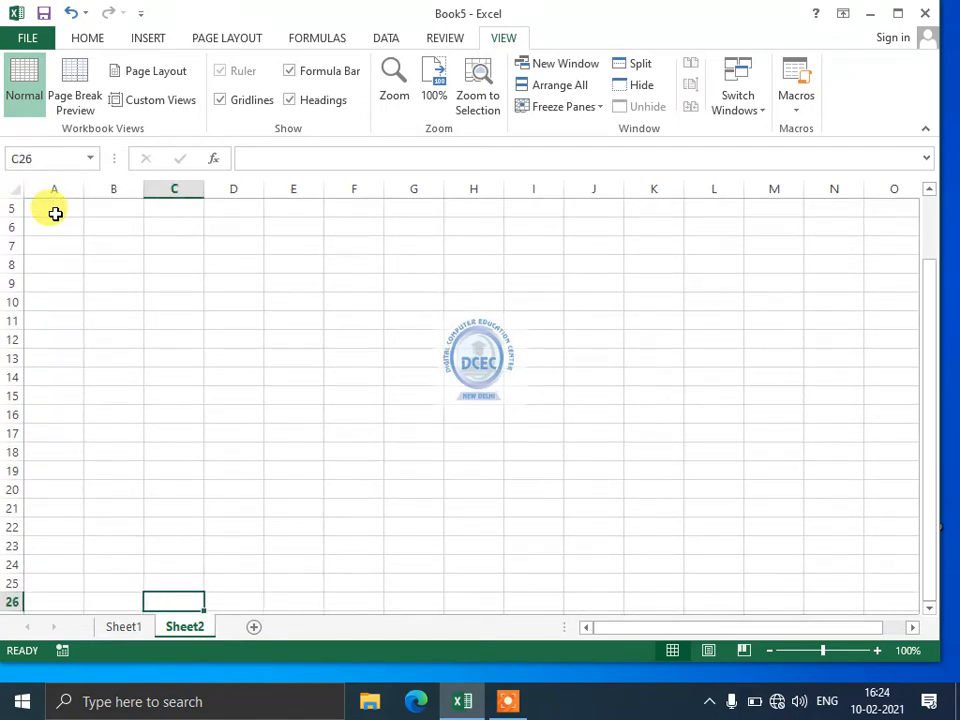
key(Down)
key(Down)
key(Down)
key(Down)
key(Down)
key(Up)
key(Up)
key(Page_Up)
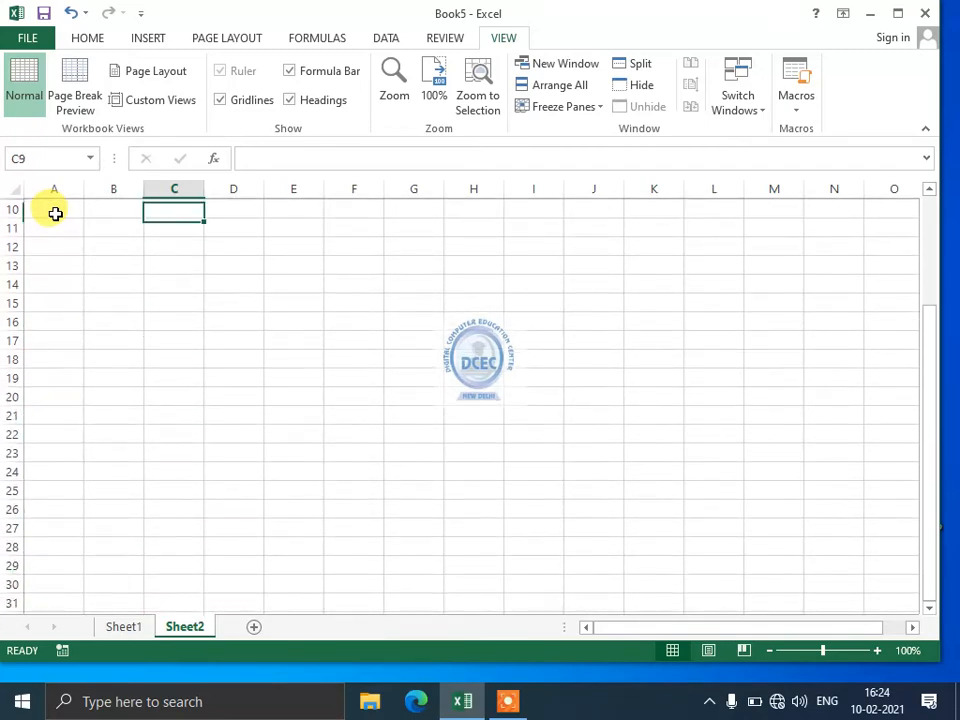
key(Page_Up)
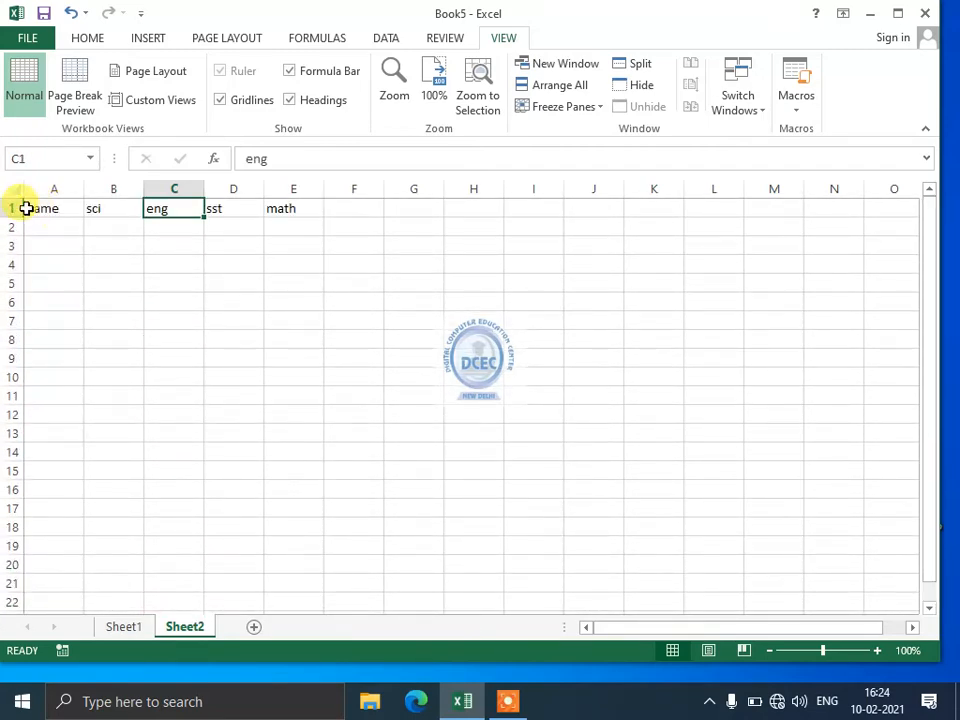
Highlight the headers in A1:E1, select cell D1, and freeze the top row of Sheet2.
drag(26, 208, 274, 208)
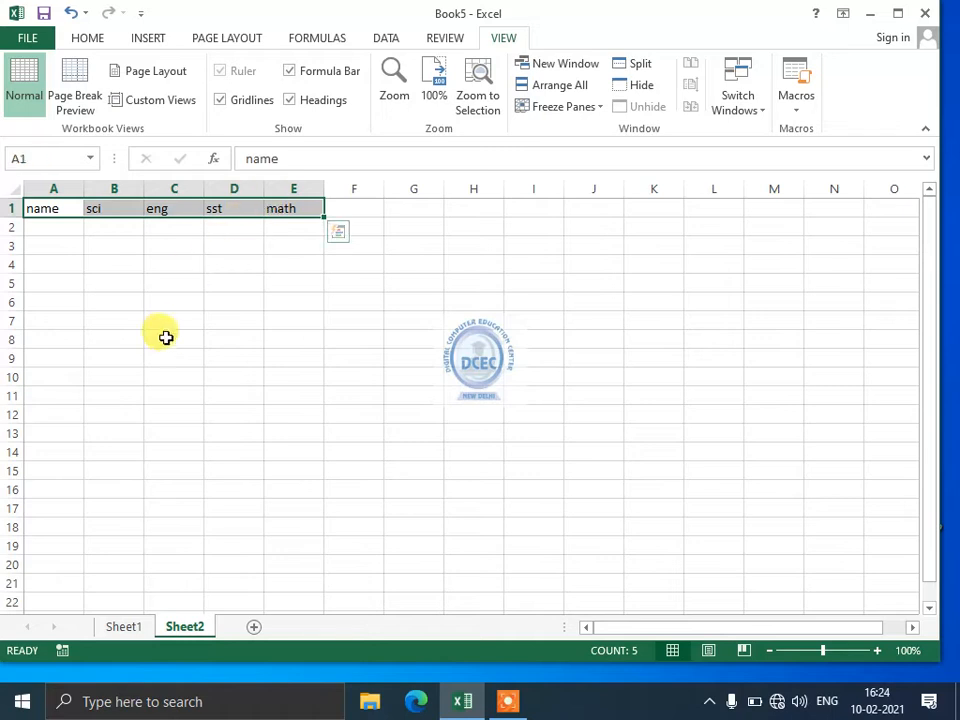
click(168, 342)
drag(54, 208, 330, 210)
click(213, 280)
click(237, 207)
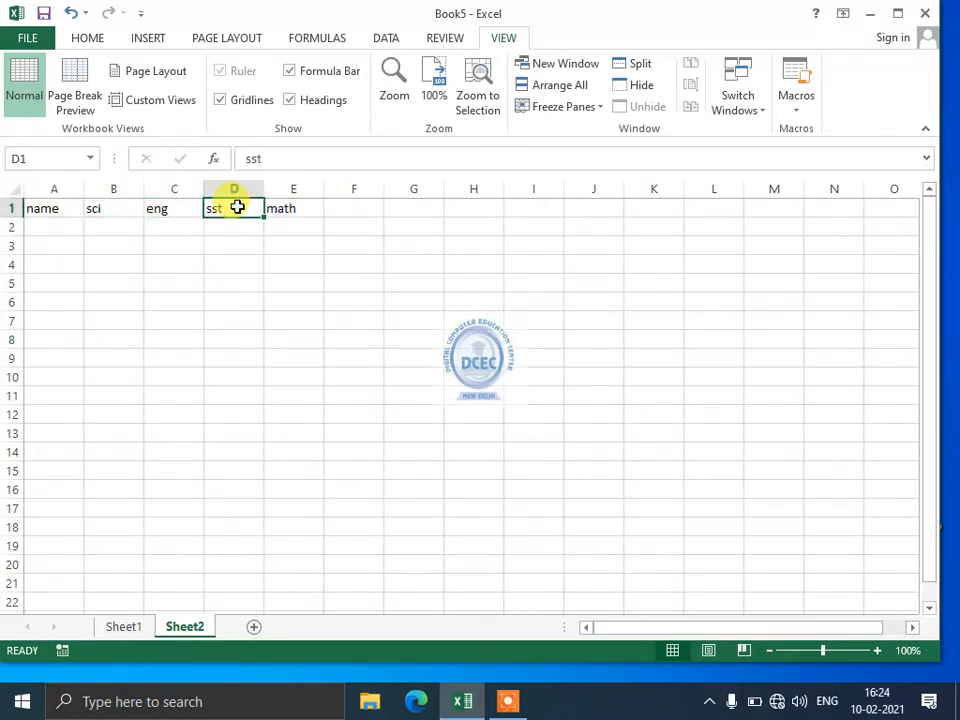
click(552, 110)
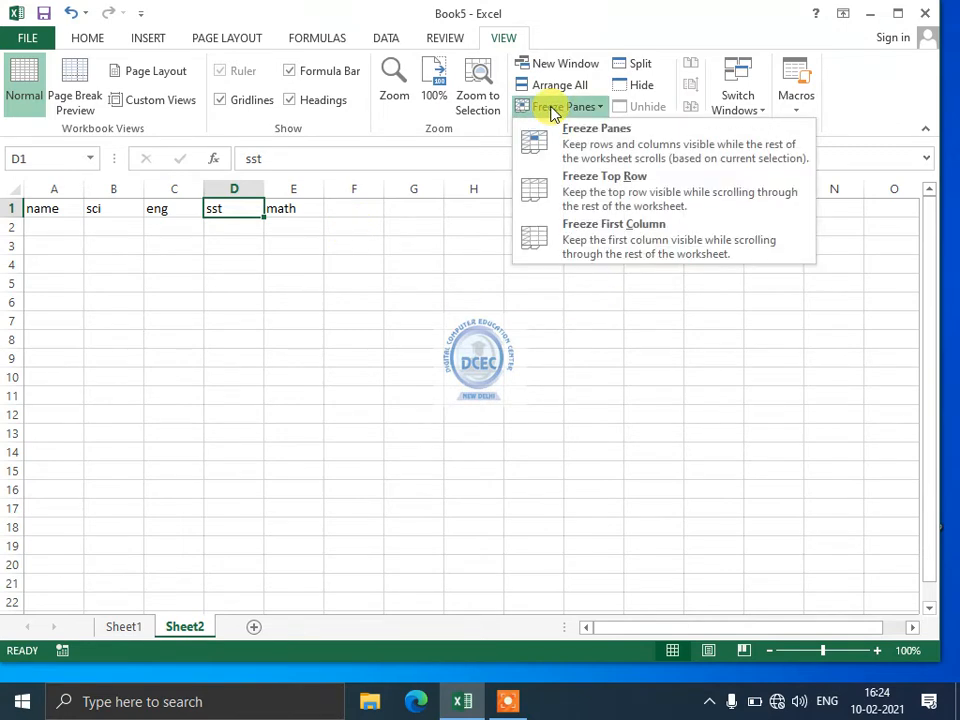
click(586, 192)
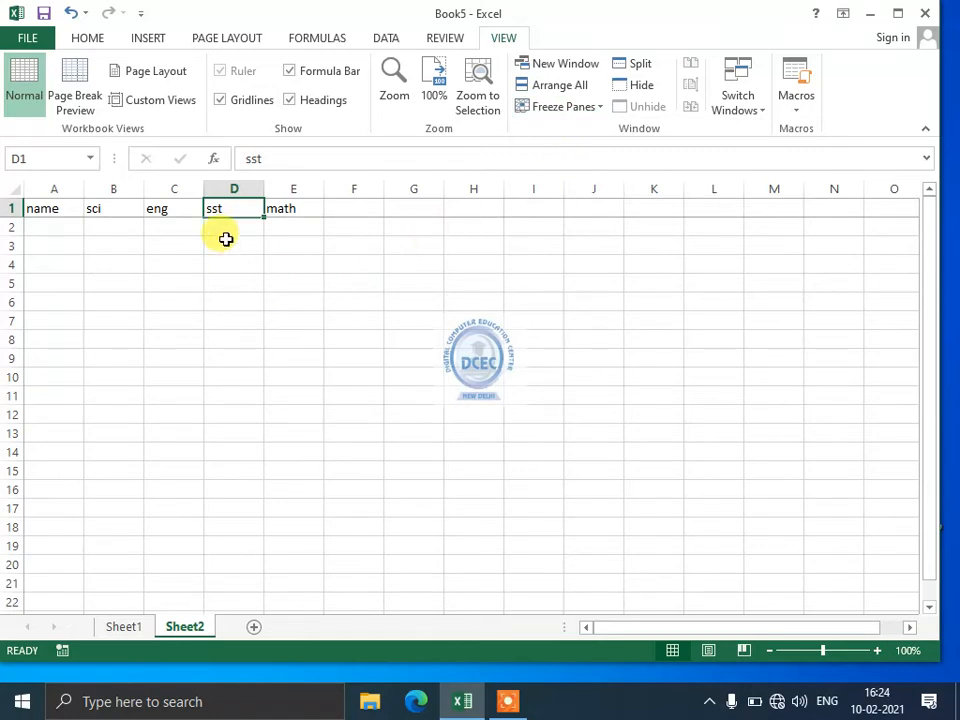
Move the cell selection down column D to row 130 to check how the frozen header row behaves.
click(540, 107)
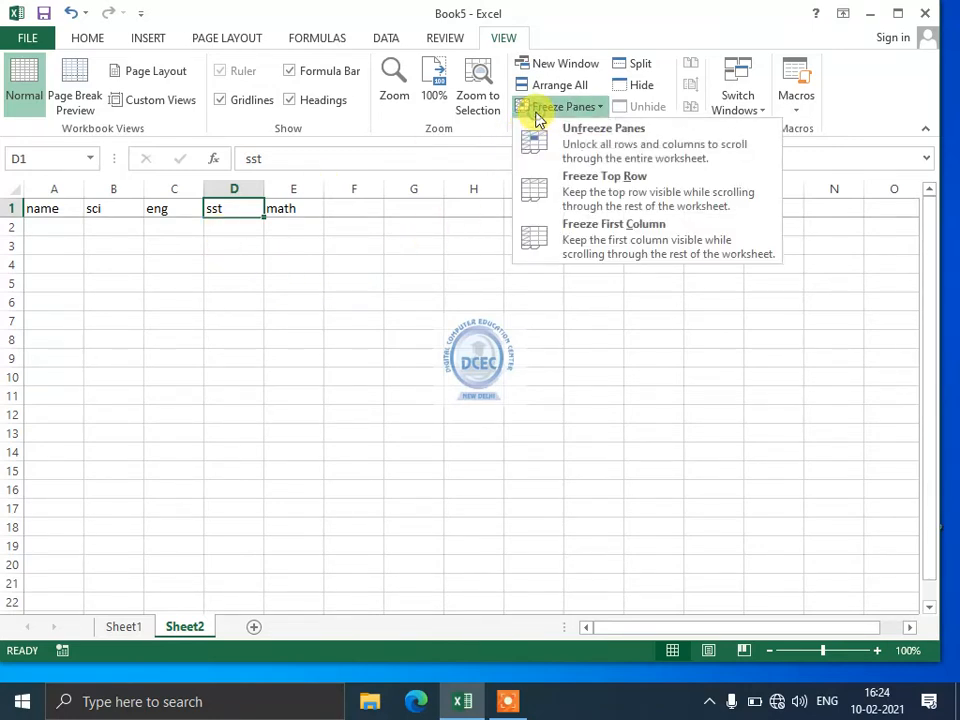
click(316, 324)
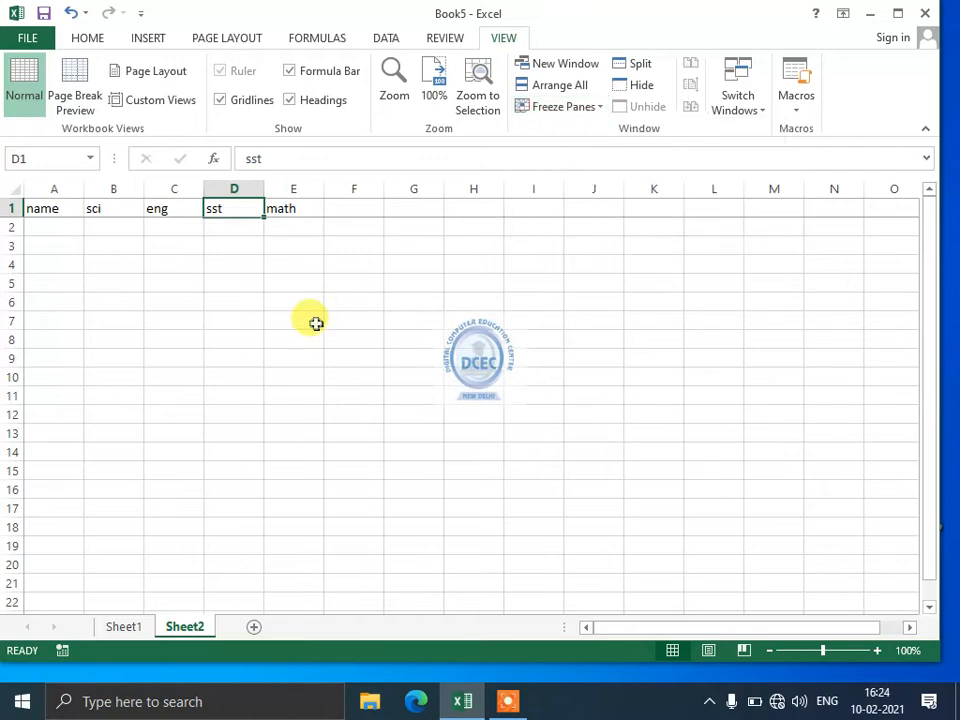
key(Down)
key(Down)
key(Down)
key(Down)
key(Down)
key(Down)
key(Down)
key(Down)
key(Down)
key(Down)
key(Down)
key(Down)
key(Down)
key(Down)
key(Down)
key(Down)
key(Down)
key(Down)
key(Down)
key(Down)
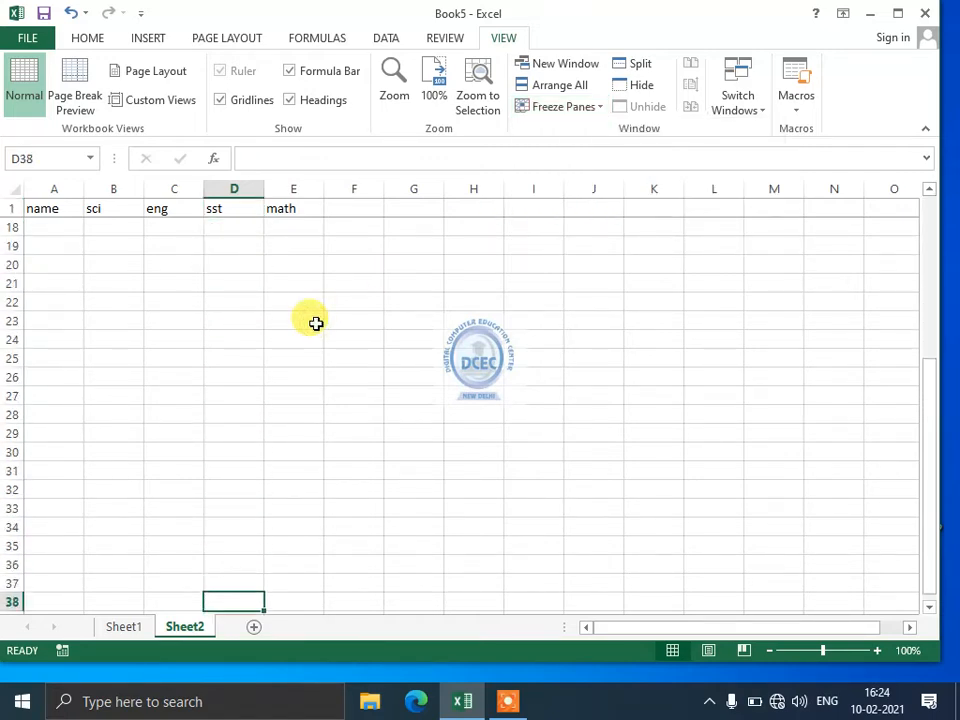
key(Down)
key(Down)
key(Down)
key(Down)
key(Down)
key(Down)
key(Down)
key(Down)
key(Down)
key(Down)
key(Down)
key(Down)
key(Down)
key(Down)
key(Down)
key(Down)
key(Down)
key(Down)
key(Down)
key(Down)
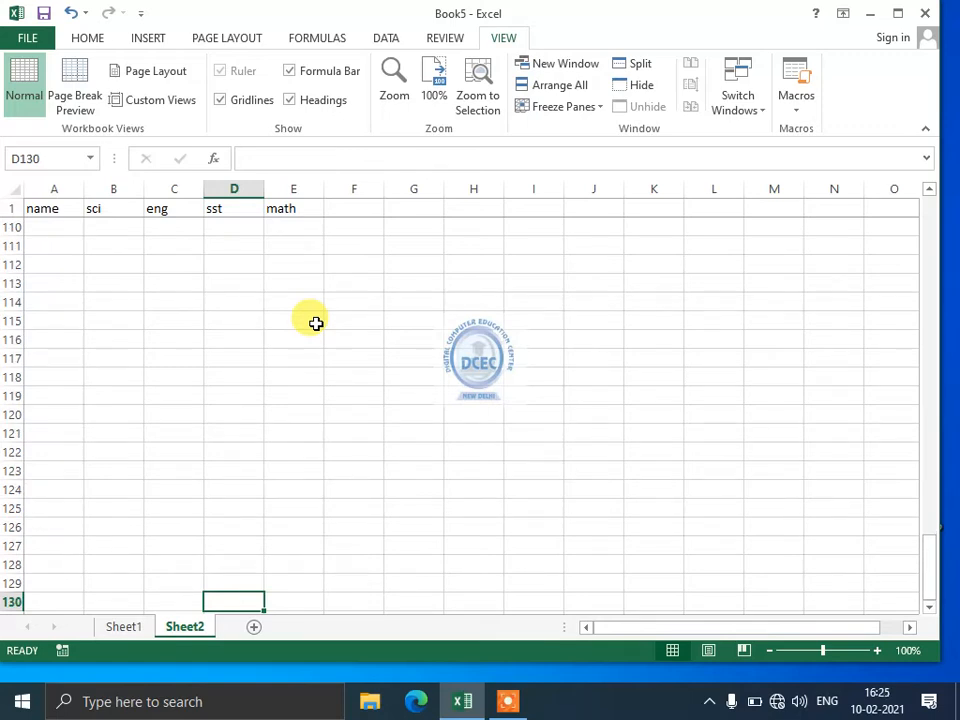
Return to the first cell below the frozen header row and unfreeze the panes of Sheet2.
key(ctrl+Home)
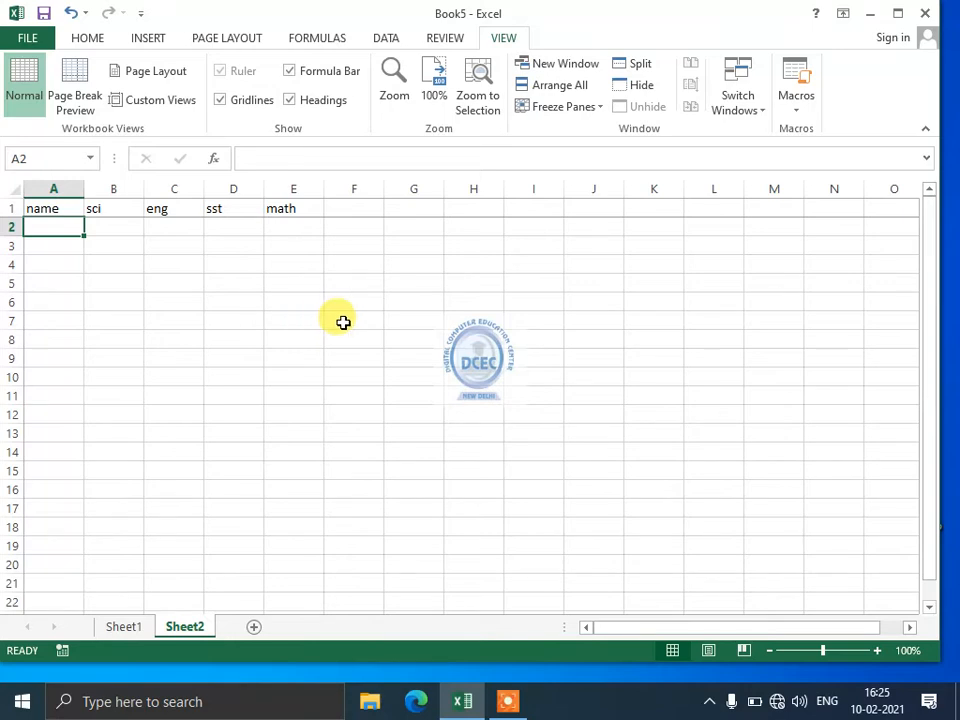
click(562, 107)
click(650, 148)
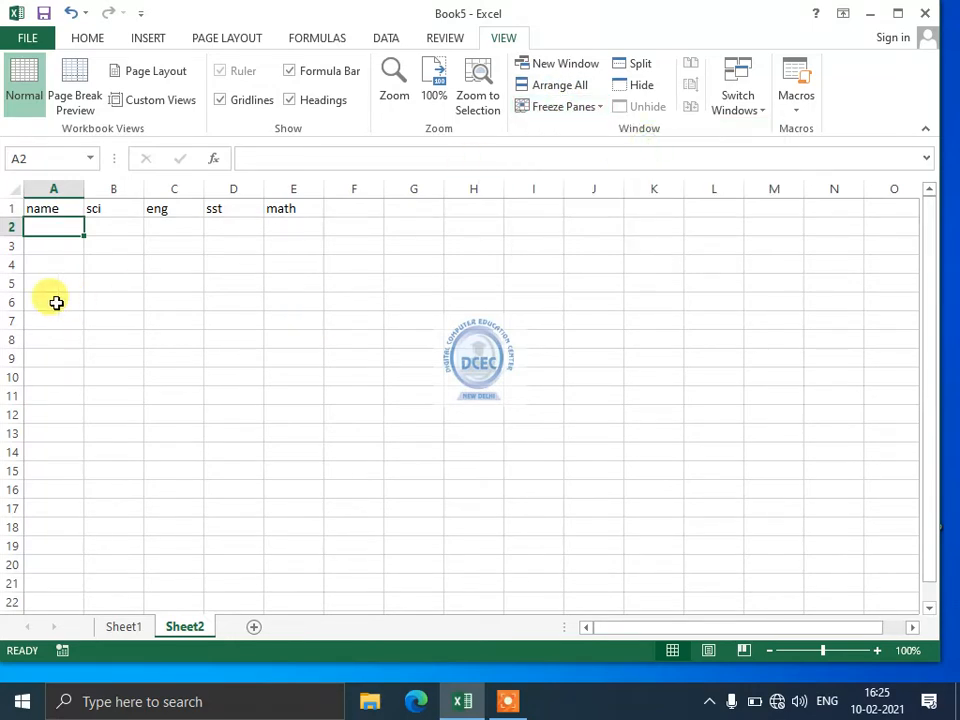
Enter the sample names AS, AS, s and Asas in cells A2 to A5, and Sas in cell A7.
text(AS)
key(Down)
text(AS)
key(Down)
text(s)
key(Down)
text(Asas)
key(Down)
key(Down)
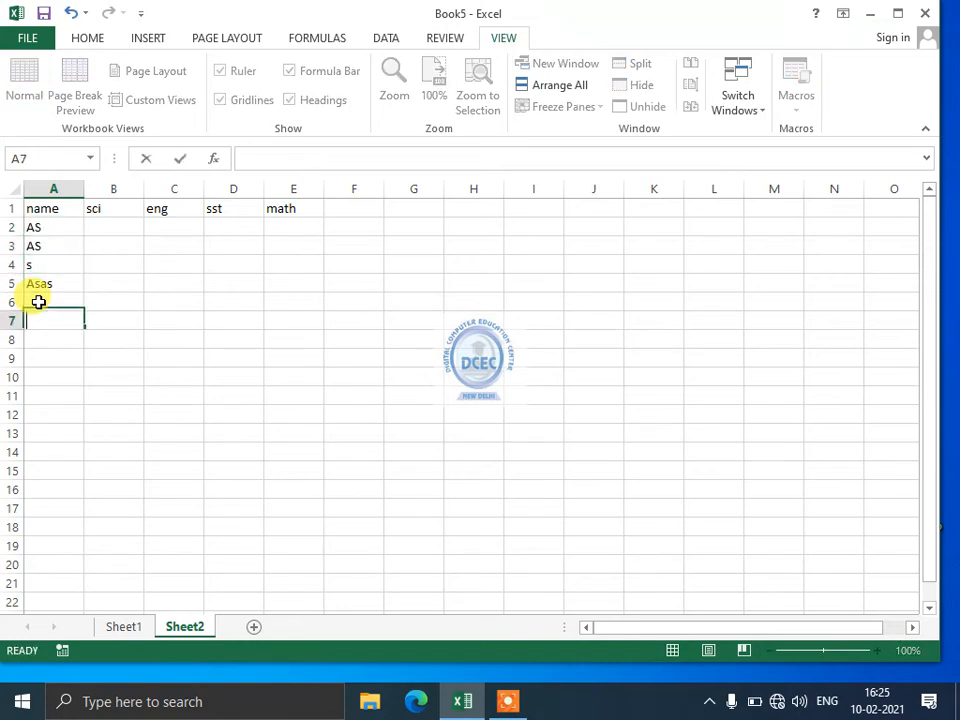
Move the cell selection along row 7 to column Q to check how the name column scrolls, and return to A7.
key(Right)
key(Right)
key(Right)
key(Right)
key(Right)
key(Right)
key(Right)
key(Right)
key(Right)
key(Right)
key(Right)
key(Right)
key(Right)
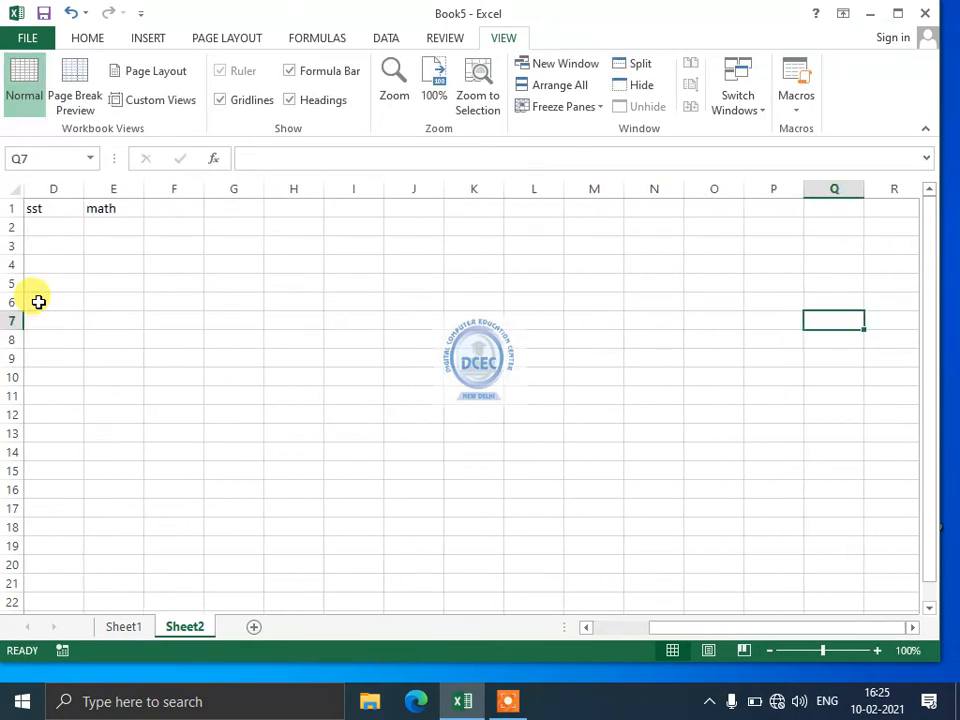
key(Left)
key(Left)
key(Left)
key(Left)
key(Left)
key(Left)
key(Left)
key(Left)
key(Left)
key(Left)
key(Left)
key(Left)
key(Left)
key(Left)
key(Left)
key(Left)
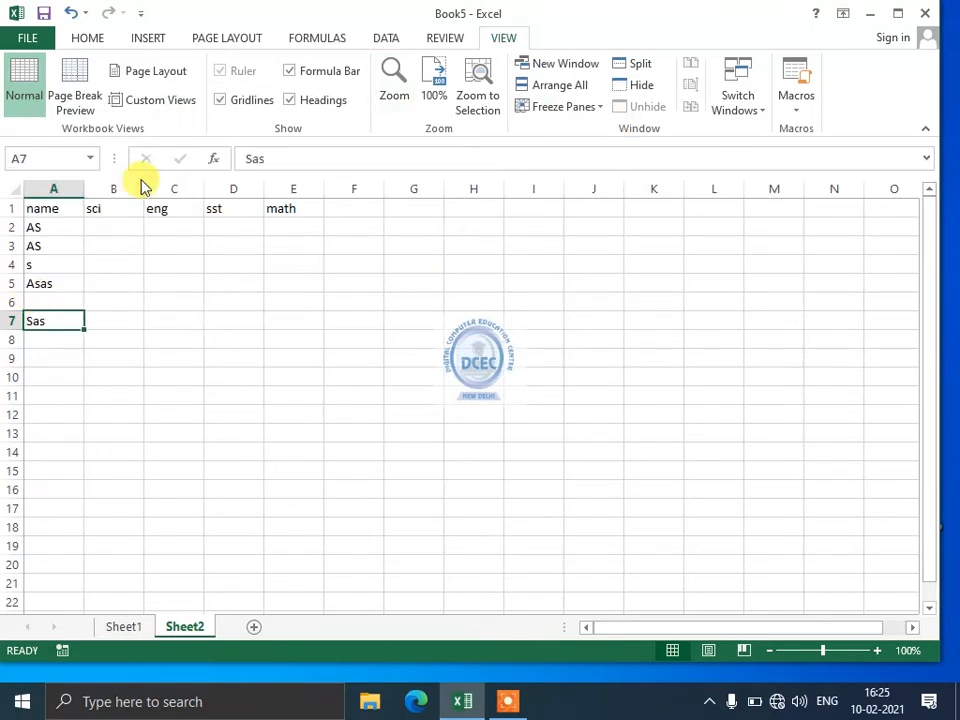
Highlight the headers in A1:E1, select cell C1, and freeze the first column of Sheet2.
click(557, 106)
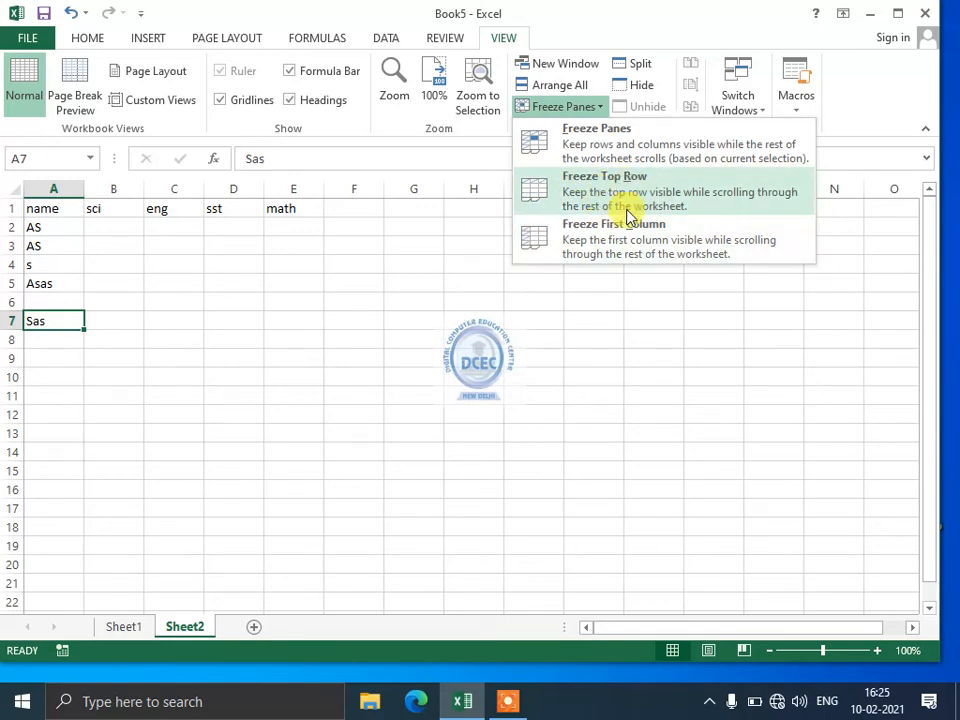
click(184, 252)
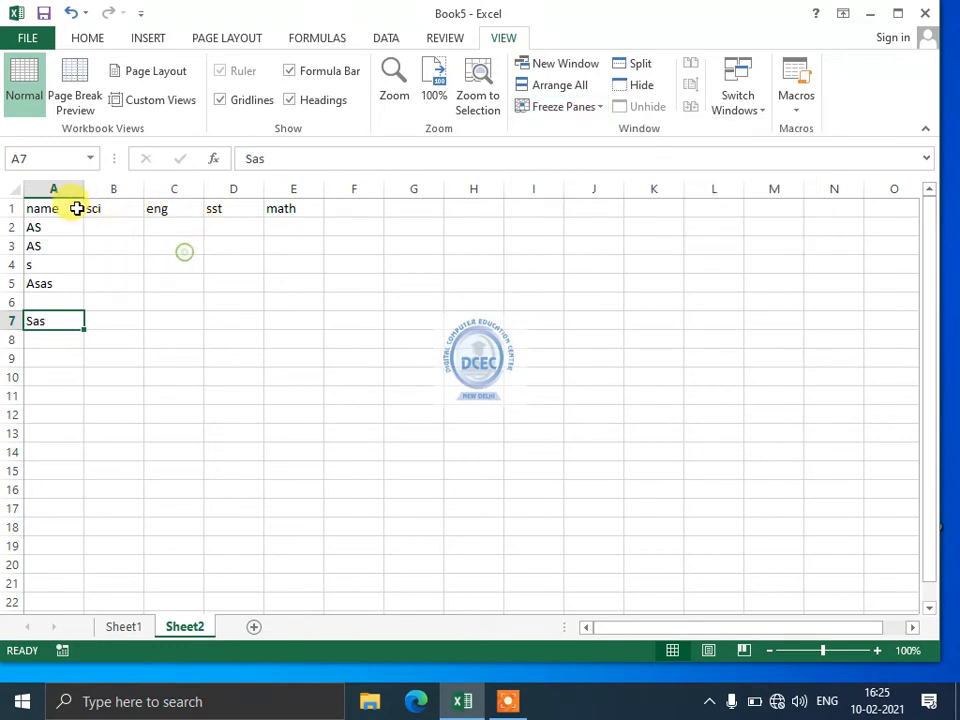
drag(77, 208, 285, 212)
click(199, 213)
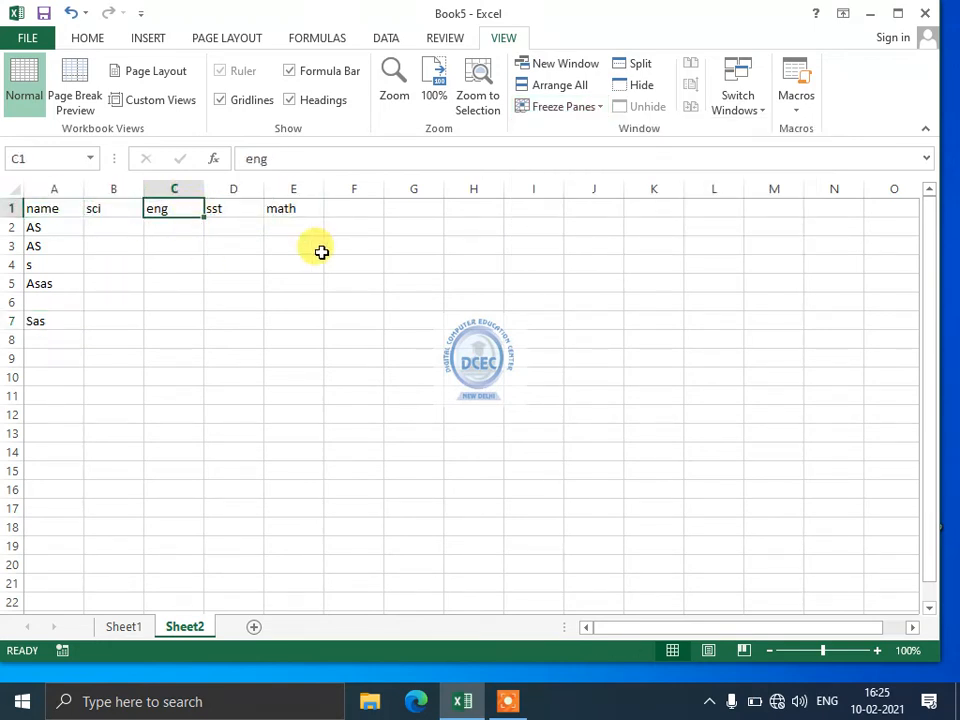
click(570, 104)
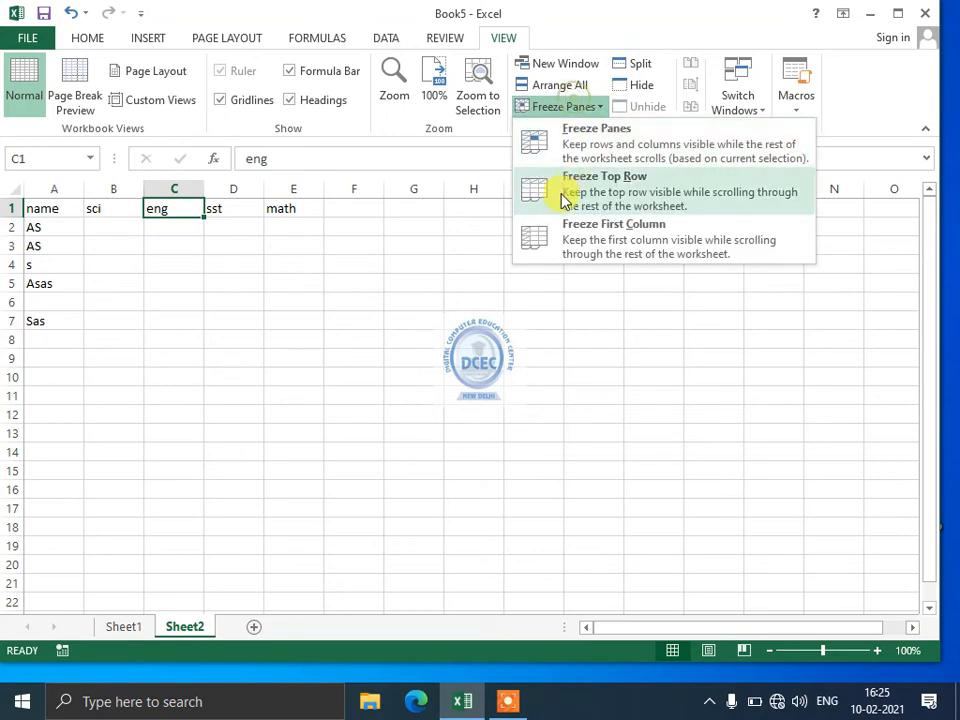
click(568, 243)
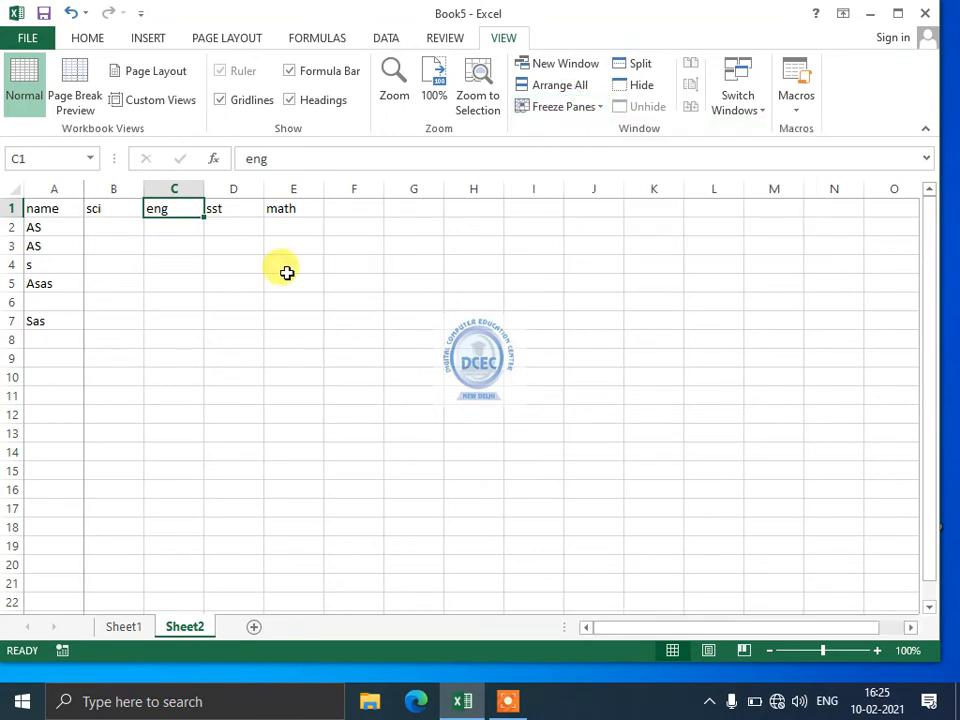
Move the cell selection back and forth along row 5, out to column AZ, to check how the frozen name column behaves.
click(118, 282)
key(Right)
key(Right)
key(Right)
key(Right)
key(Right)
key(Right)
key(Right)
key(Right)
key(Right)
key(Right)
key(Right)
key(Right)
key(Right)
key(Right)
key(Right)
key(Right)
key(Right)
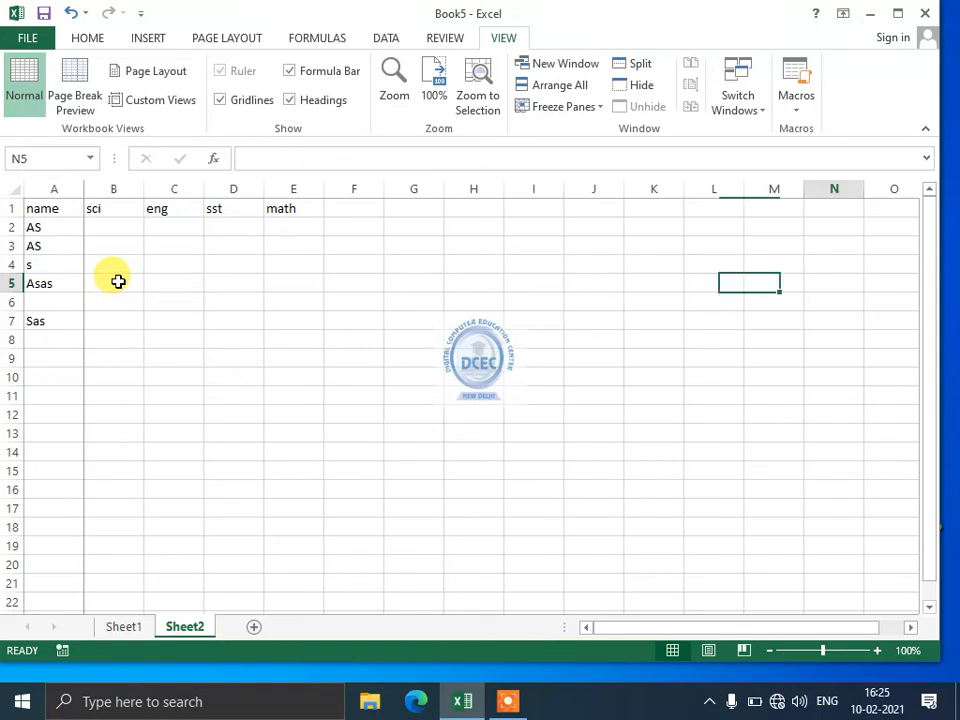
key(Left)
key(Left)
key(Left)
key(Left)
key(Left)
key(Left)
key(Left)
key(Left)
key(Left)
key(Left)
key(Left)
key(Left)
key(Left)
key(Left)
key(Left)
key(Left)
key(Left)
key(Left)
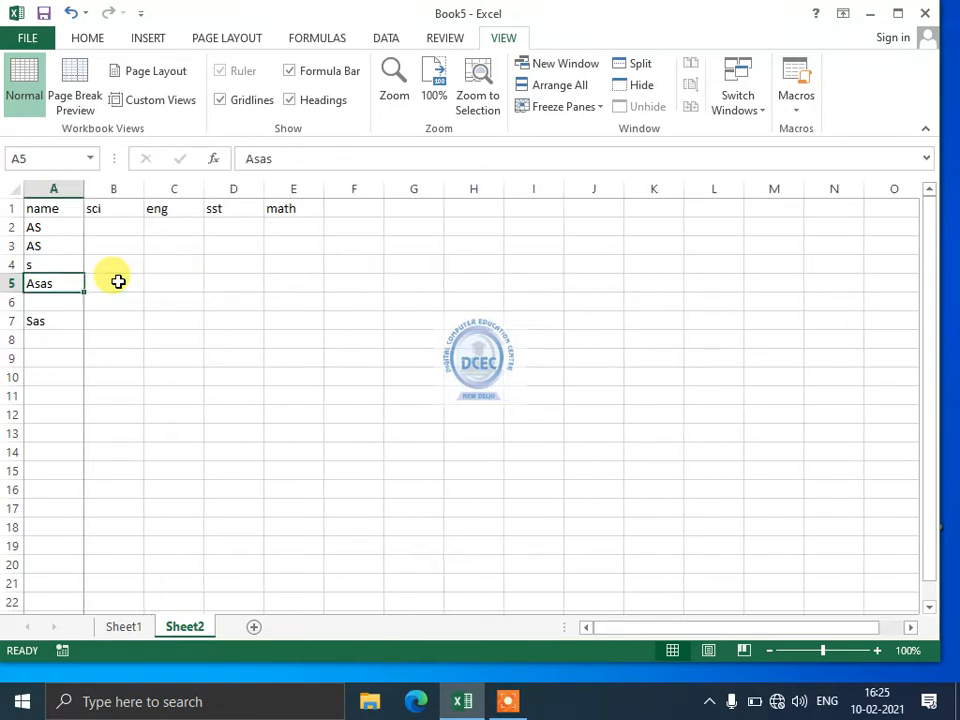
key(Right)
key(Right)
key(Right)
key(Right)
key(Right)
key(Right)
key(Right)
key(Right)
key(Right)
key(Right)
key(Right)
key(Right)
key(Right)
key(Right)
key(Right)
key(Right)
key(Right)
key(Right)
key(Right)
key(Right)
key(Right)
key(Right)
key(Right)
key(Right)
key(Right)
key(Right)
key(Right)
key(Right)
key(Right)
key(Right)
key(Right)
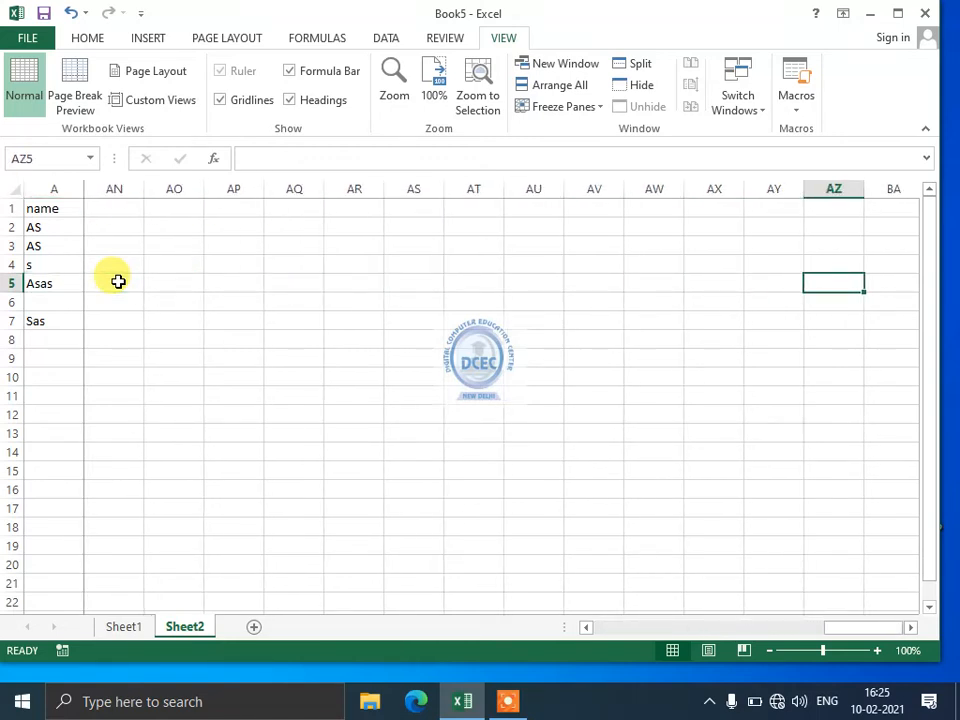
Move the cell selection down column AZ to row 39, back up to row 1, and along row 1 to column G to check the frozen column.
key(Down)
key(Down)
key(Down)
key(Down)
key(Down)
key(Down)
key(Down)
key(Down)
key(Down)
key(Down)
key(Down)
key(Down)
key(Down)
key(Down)
key(Down)
key(Down)
key(Down)
key(Down)
key(Down)
key(Down)
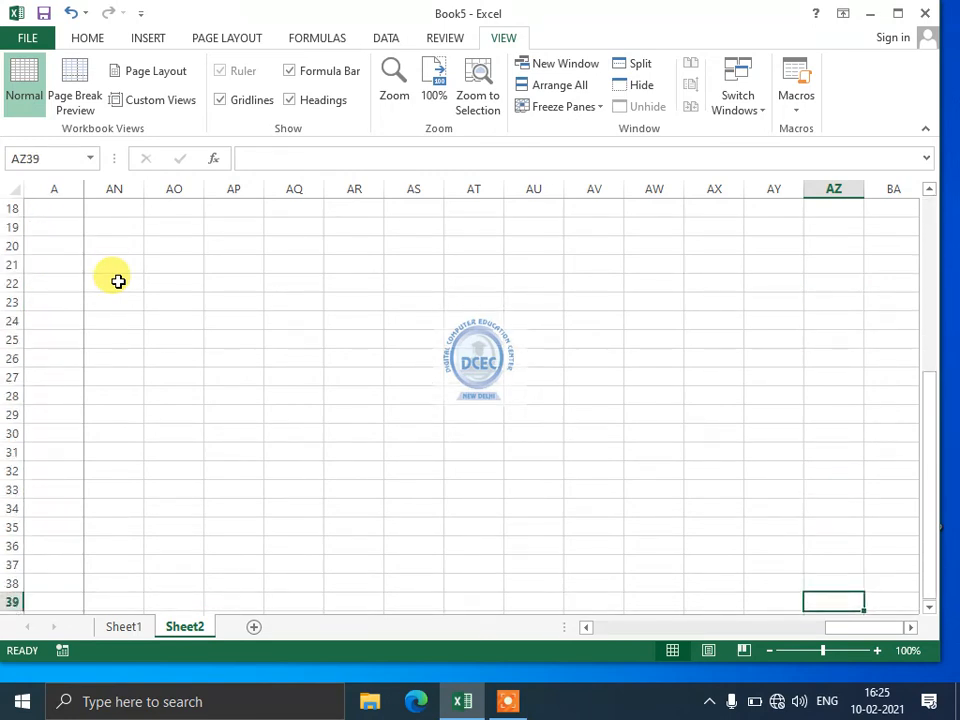
key(Up)
key(Up)
key(Up)
key(Up)
key(Up)
key(Up)
key(Up)
key(Up)
key(Up)
key(Up)
key(Up)
key(Up)
key(Up)
key(Up)
key(Up)
key(Up)
key(Up)
key(Up)
key(Up)
key(Up)
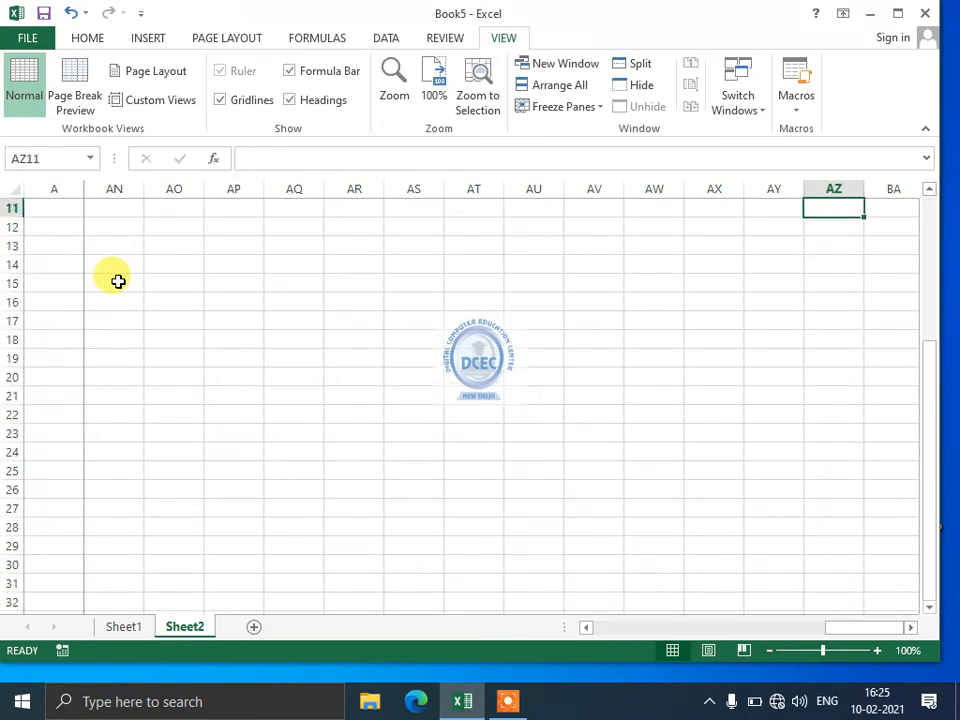
key(Left)
key(Left)
key(Left)
key(Left)
key(Left)
key(Left)
key(Left)
key(Left)
key(Left)
key(Left)
key(Left)
key(Left)
key(Left)
key(Left)
key(Left)
key(Left)
key(Left)
key(Left)
key(Left)
key(Left)
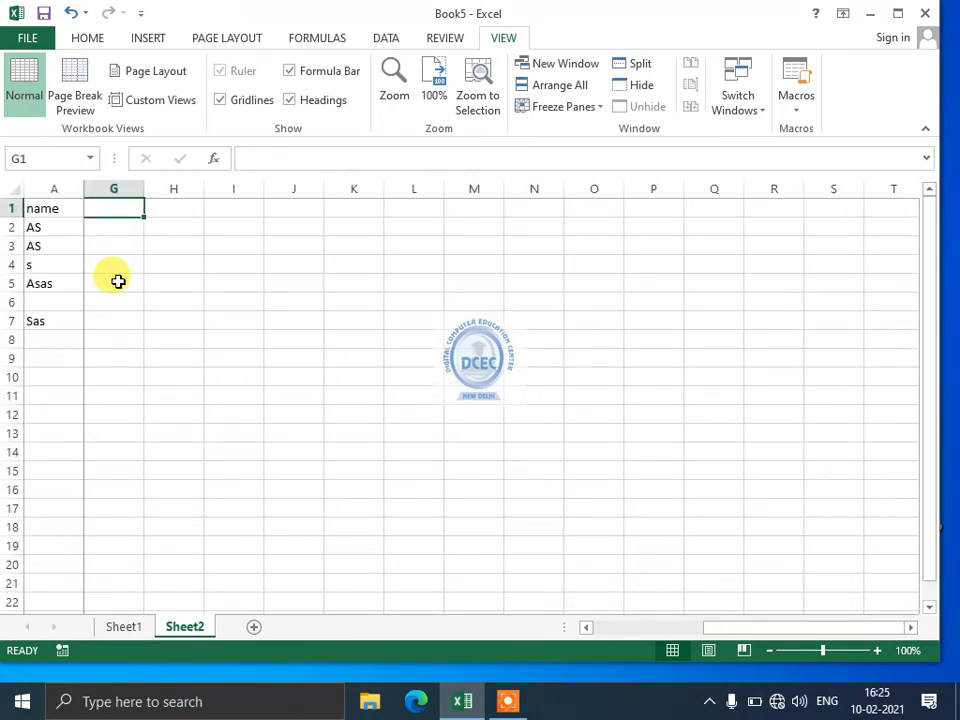
Unfreeze the first column of Sheet2.
click(583, 111)
click(580, 137)
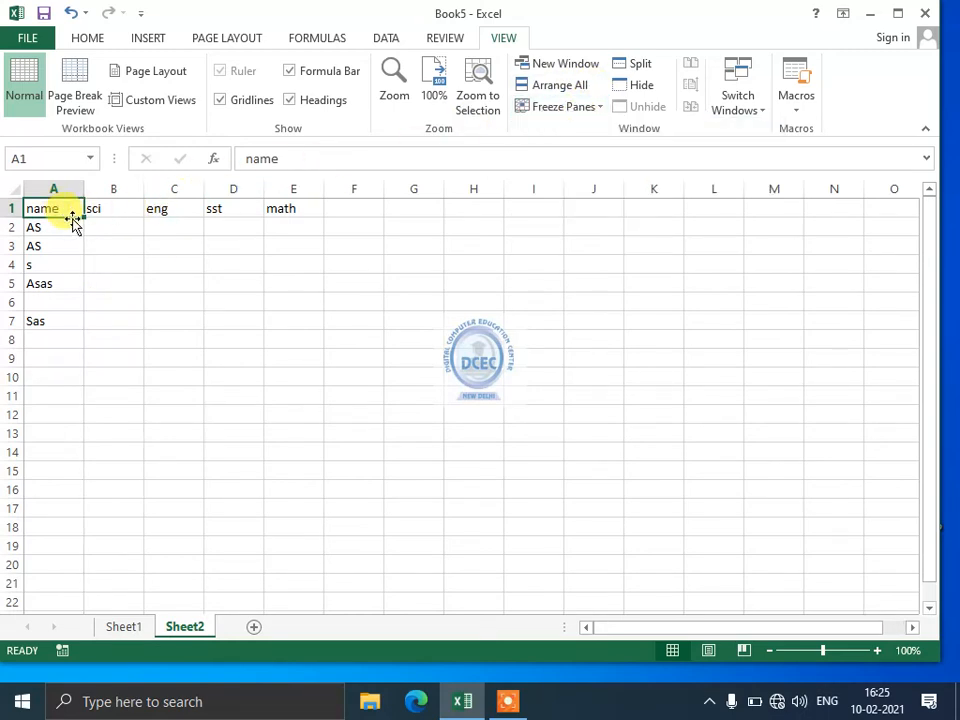
Enter the sample text sasadsdasdasdsasad in cell B2, dasds in B5, dasdsad in C4 and C5, and ddas in C6.
click(103, 234)
text(sasadsdasdasdsasad)
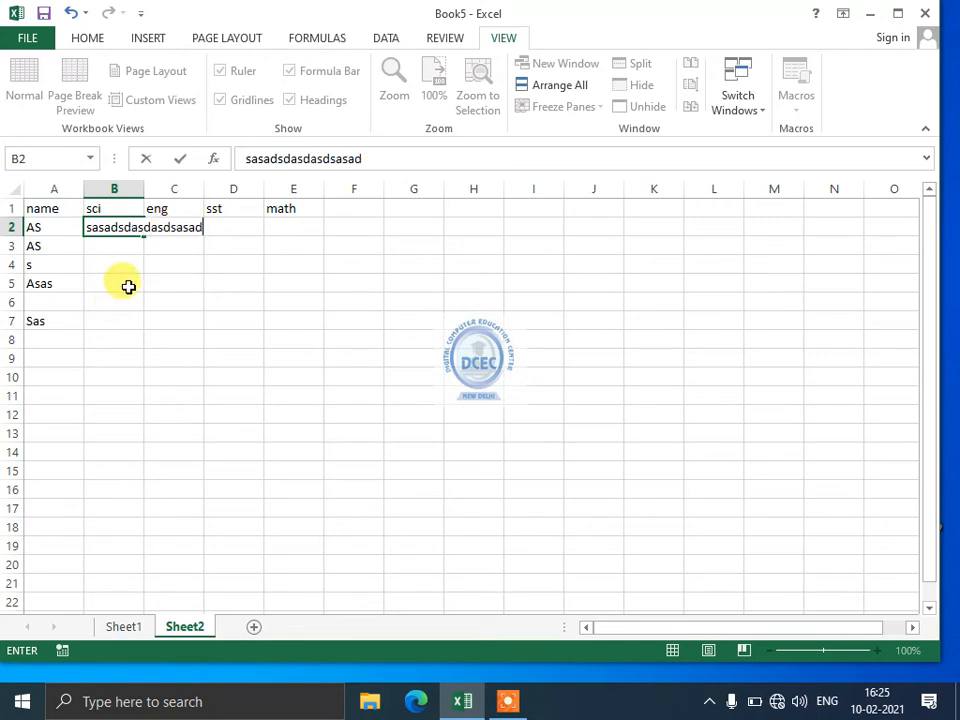
click(128, 287)
text(dasds)
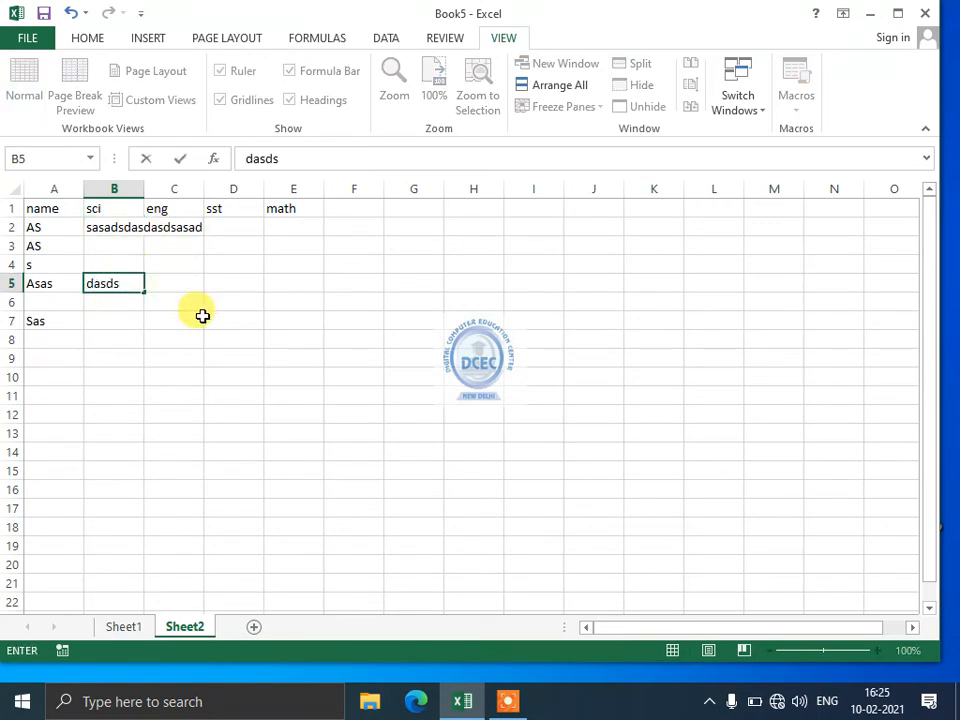
click(192, 262)
text(dasdsad)
click(174, 287)
text(dasdsad)
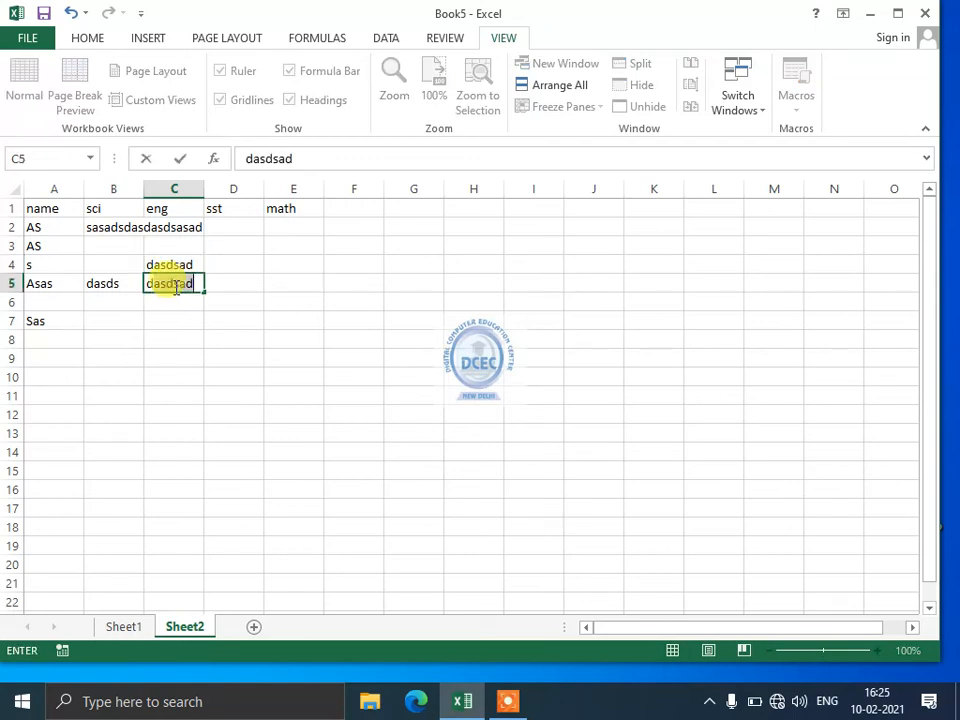
key(Return)
text(ddas)
click(242, 367)
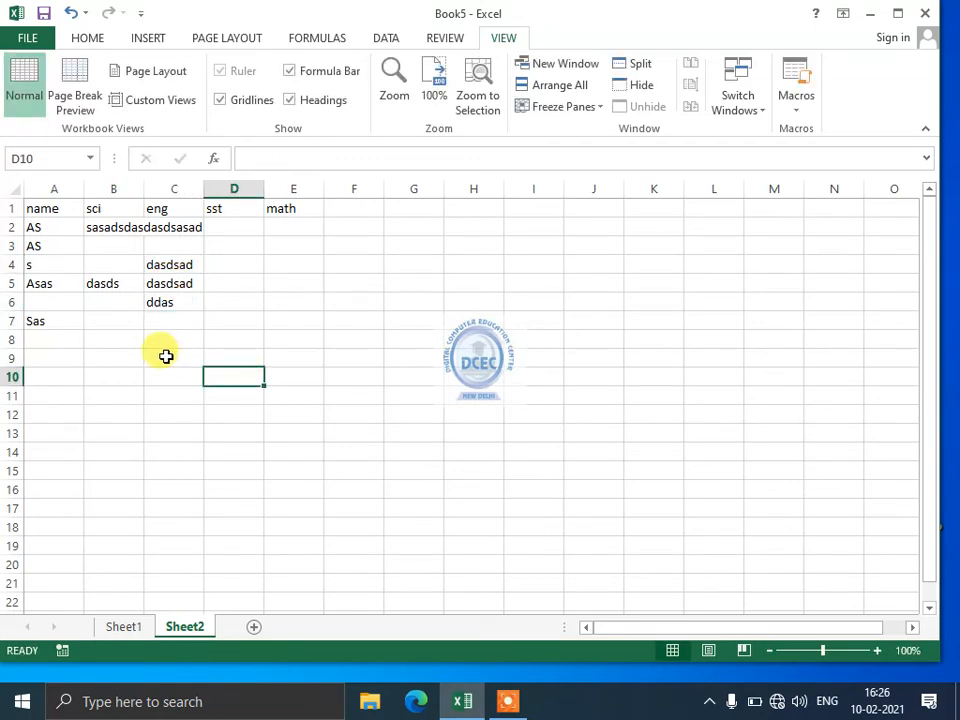
Highlight the cell blocks A1:C6, A1:B4 and A1:B5 in turn to point out the area for freezing.
click(148, 425)
click(146, 266)
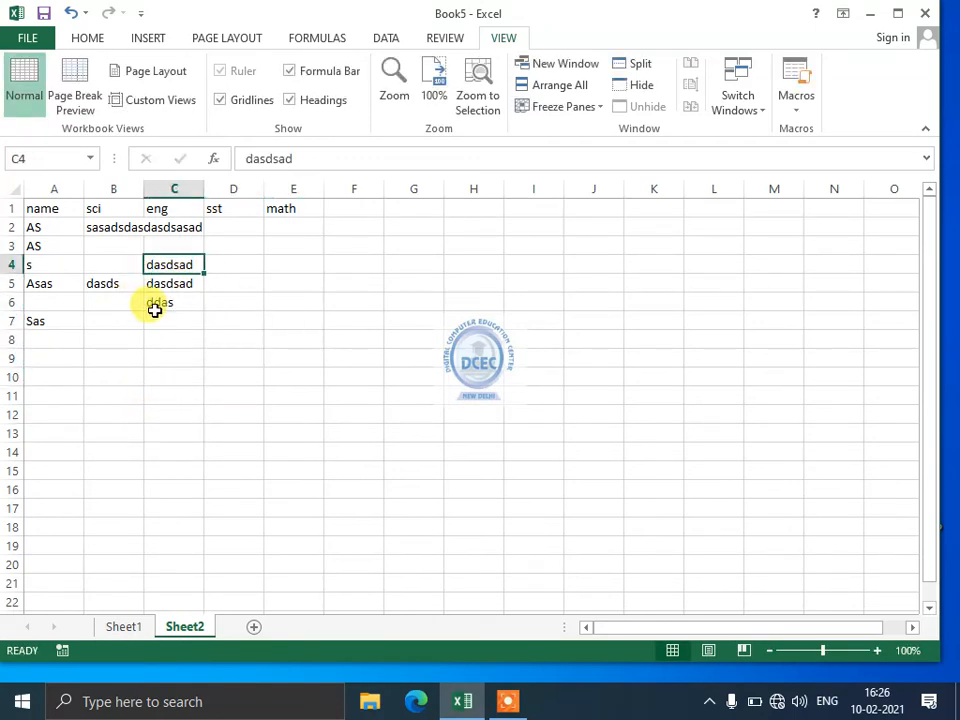
drag(172, 301, 50, 208)
drag(128, 268, 33, 201)
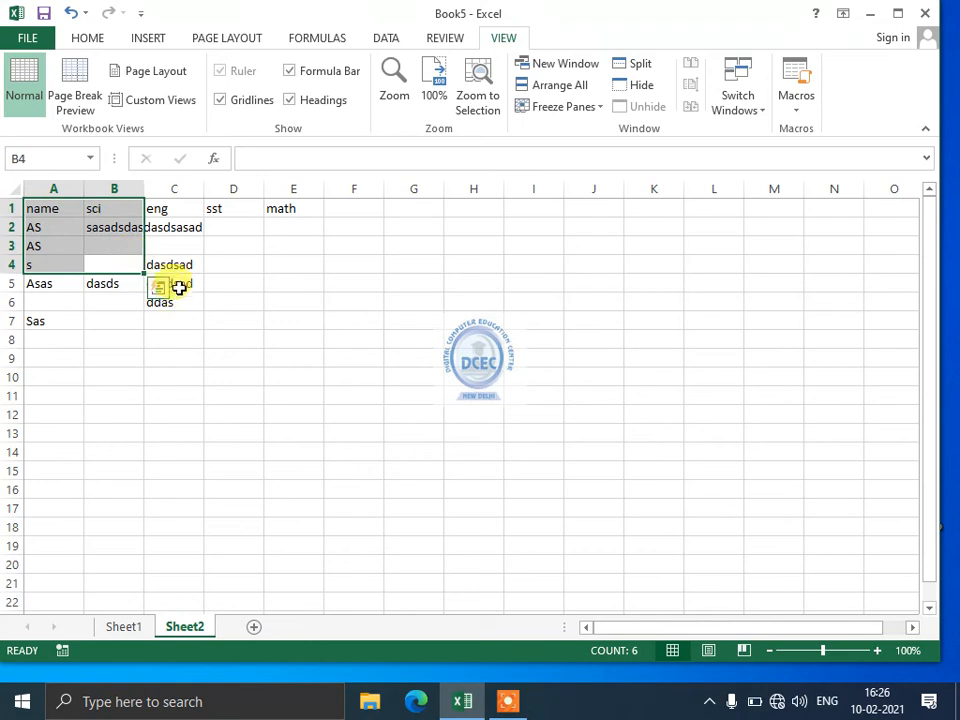
click(176, 284)
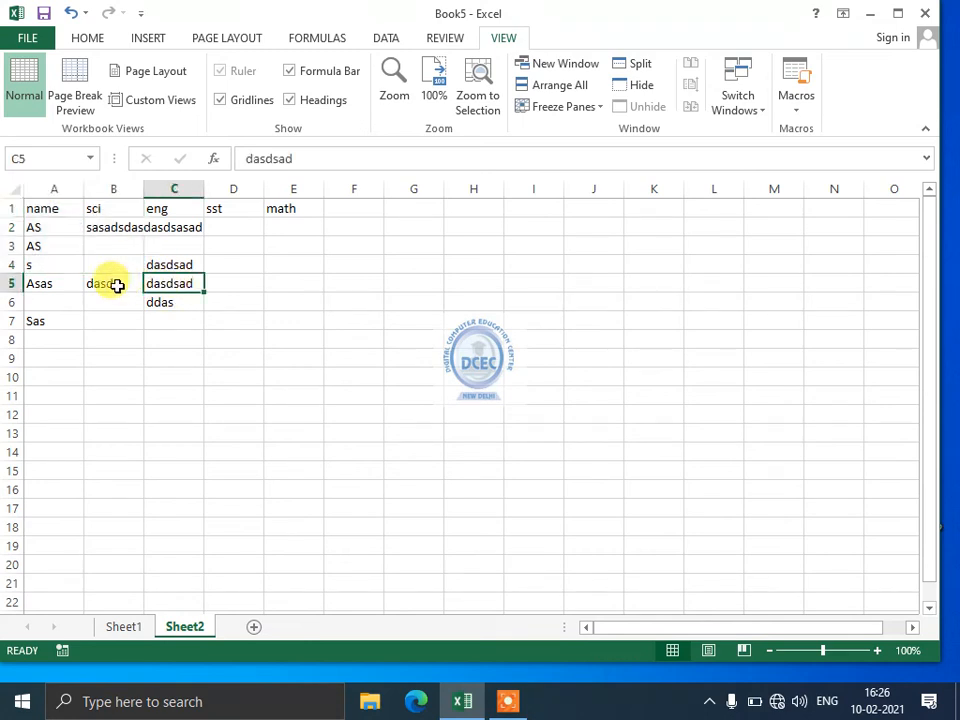
drag(117, 286, 42, 180)
Freeze the panes at cell C6, holding rows 1 to 5 and columns A and B in place.
click(185, 307)
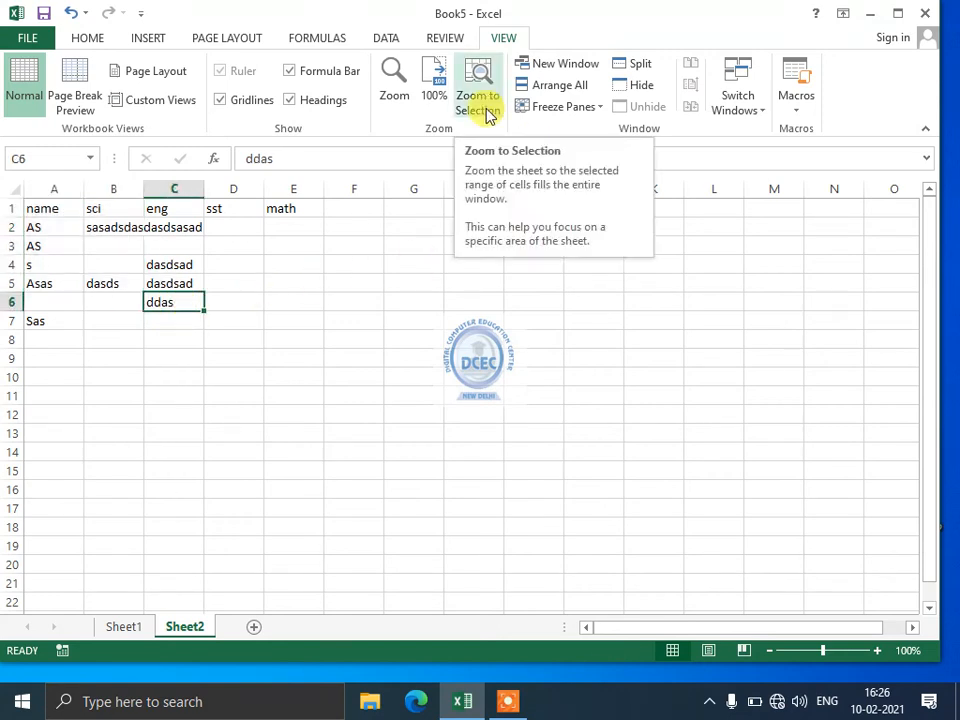
click(545, 106)
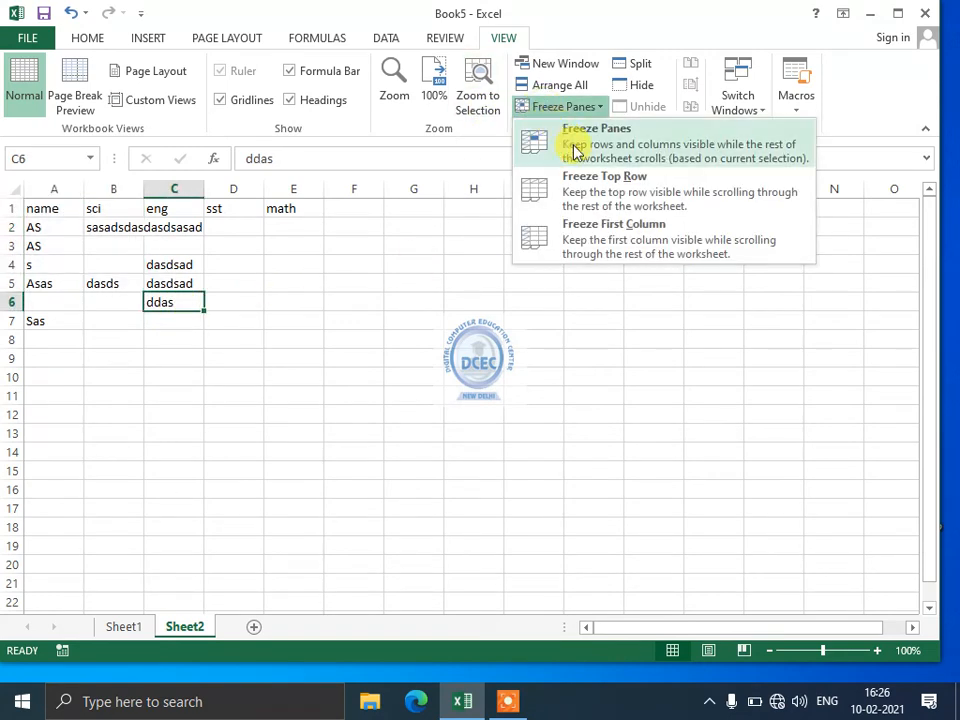
click(576, 150)
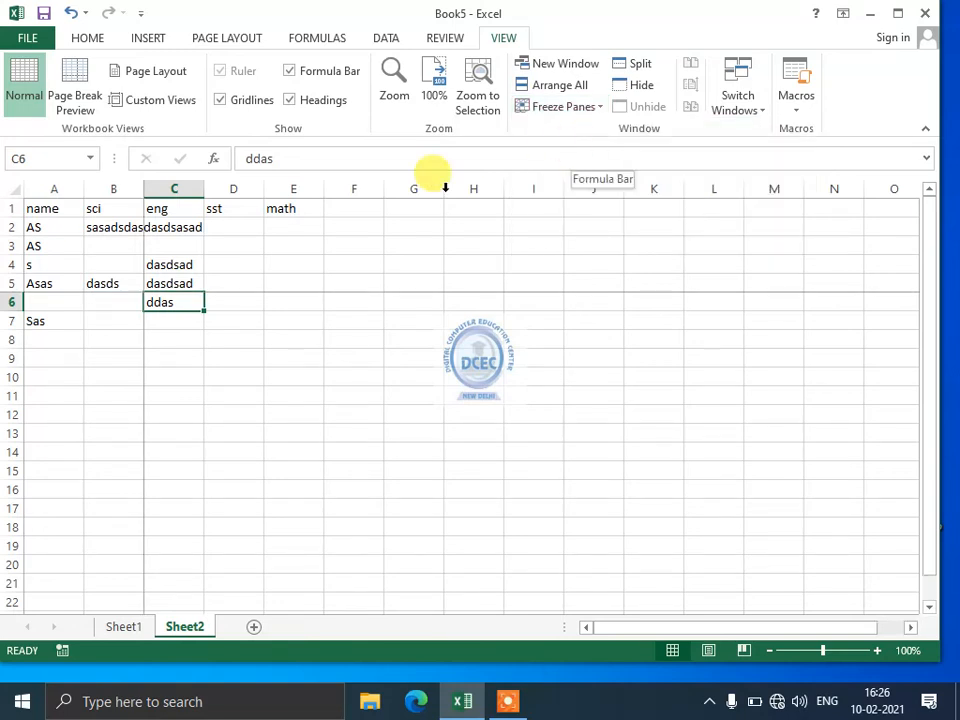
Highlight A1:B5, and move the selection from C7 out to column AA, down to row 38 and back to column D to check the frozen panes.
drag(132, 290, 30, 180)
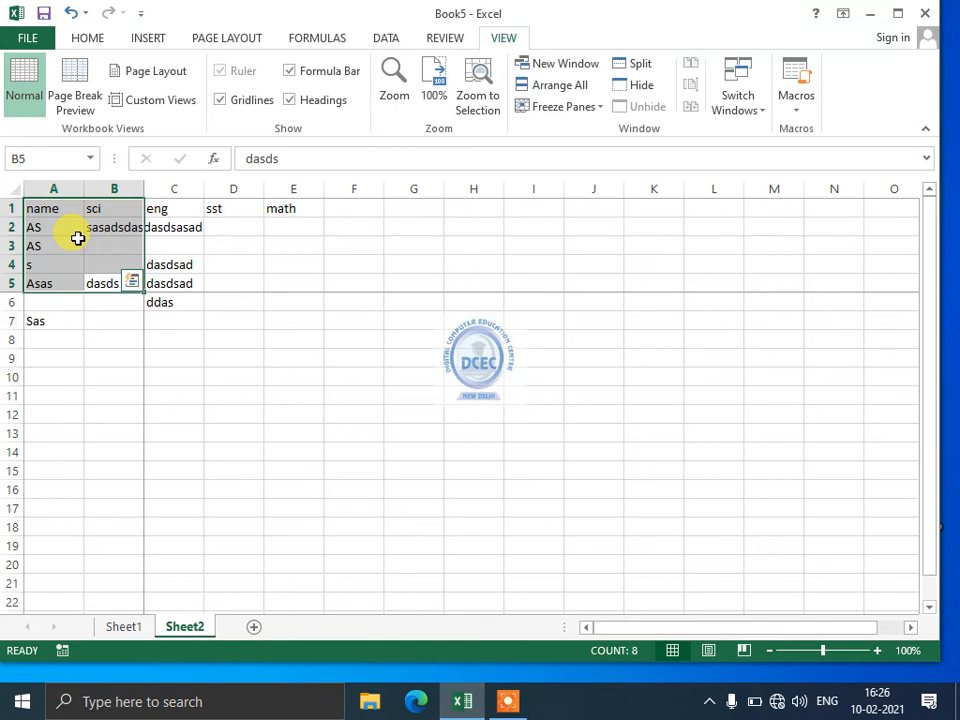
click(151, 313)
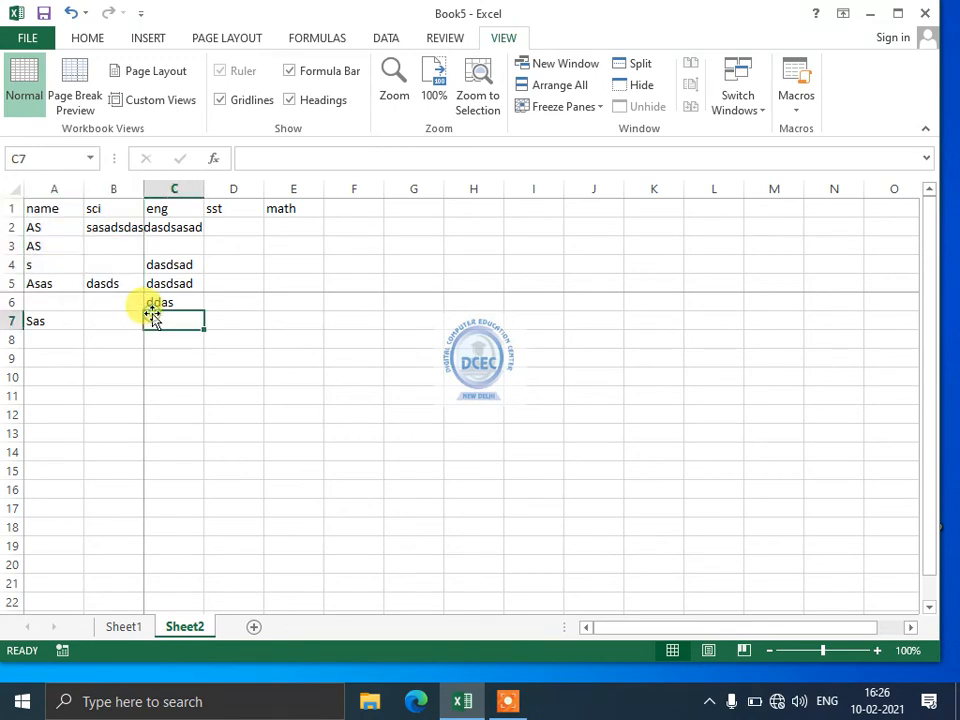
key(Right)
key(Right)
key(Right)
key(Right)
key(Right)
key(Right)
key(Right)
key(Right)
key(Right)
key(Right)
key(Right)
key(Right)
key(Right)
key(Right)
key(Right)
key(Right)
key(Right)
key(Right)
key(Right)
key(Right)
key(Down)
key(Down)
key(Down)
key(Down)
key(Down)
key(Down)
key(Down)
key(Down)
key(Down)
key(Down)
key(Down)
key(Down)
key(Down)
key(Down)
key(Down)
key(Down)
key(Down)
key(Down)
key(Down)
key(Down)
key(Down)
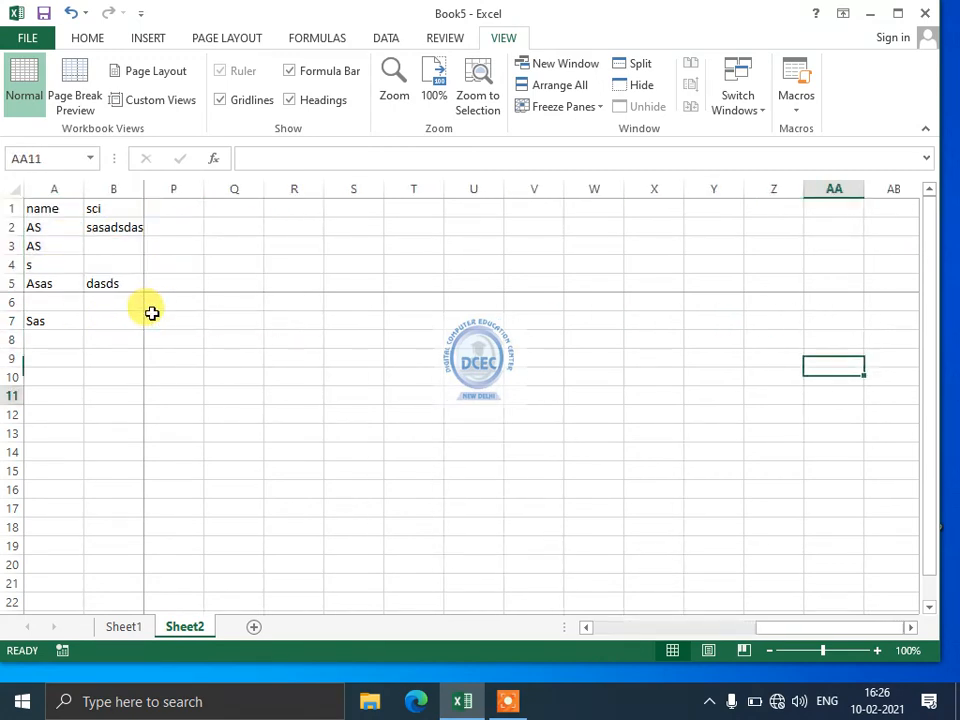
key(Left)
key(Left)
key(Left)
key(Left)
key(Left)
key(Left)
key(Left)
key(Left)
key(Left)
key(Left)
key(Left)
key(Left)
key(Left)
key(Left)
key(Left)
key(Left)
key(Left)
key(Left)
key(Left)
key(Left)
key(Left)
key(Left)
key(Left)
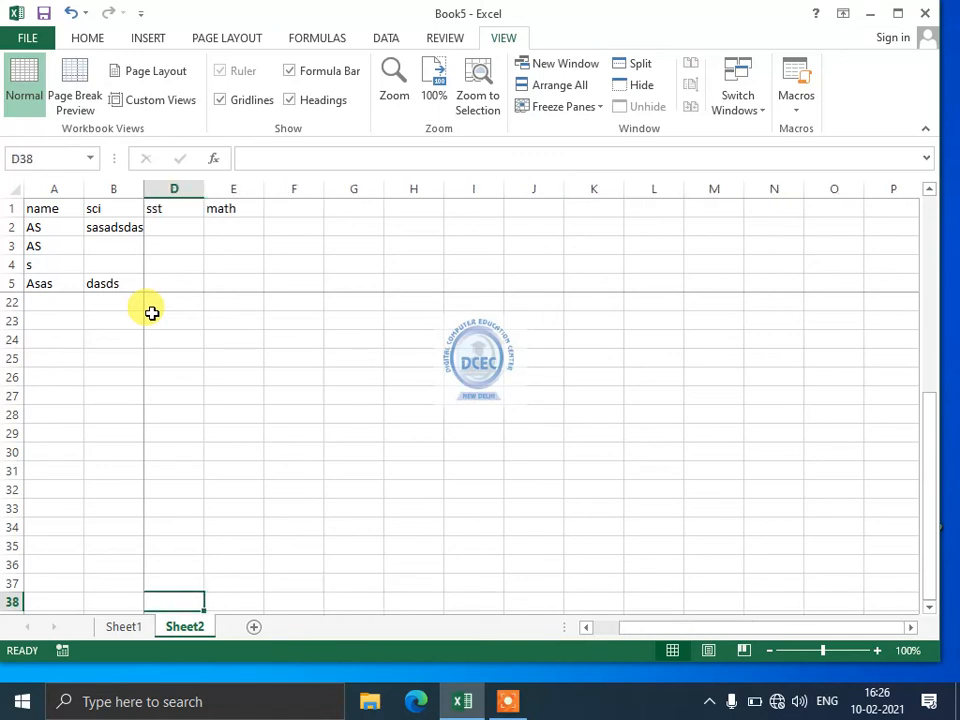
Unfreeze the panes, highlight the name cells A1:A5, and select cell B6.
click(590, 108)
click(588, 131)
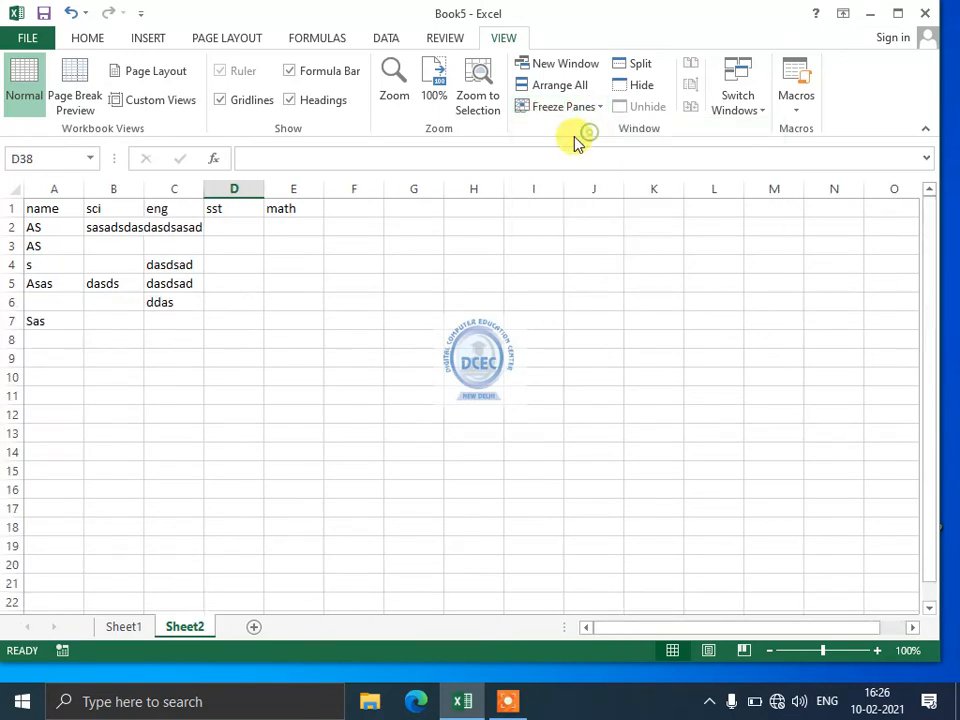
drag(36, 208, 58, 285)
click(122, 306)
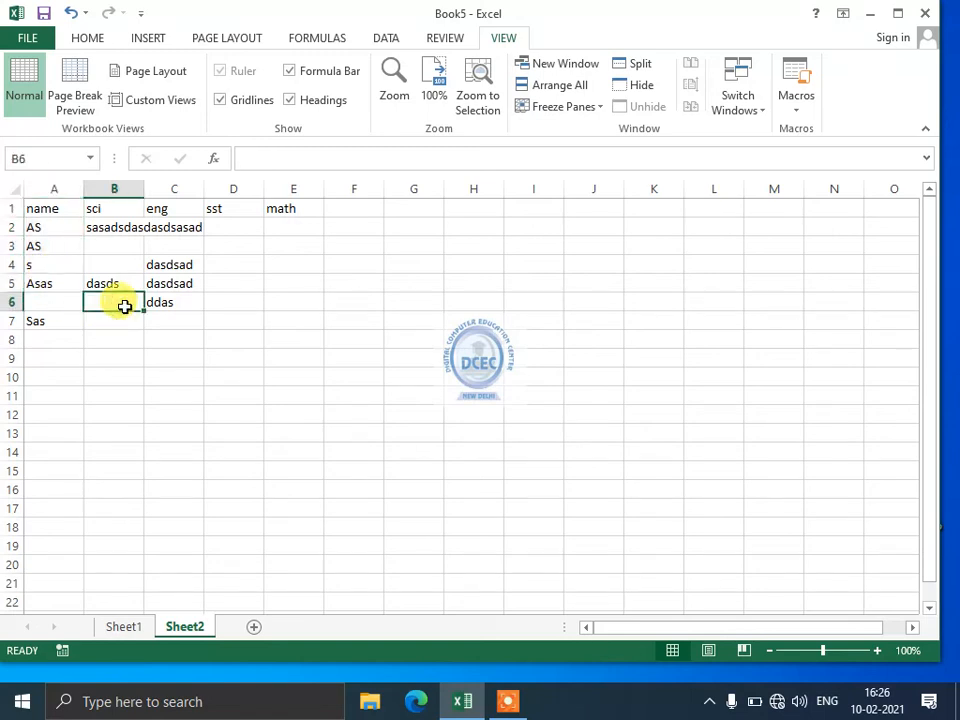
Highlight A1:B2 and freeze the panes at cell C3, holding rows 1 and 2 and columns A and B in place.
drag(103, 234, 26, 186)
click(186, 252)
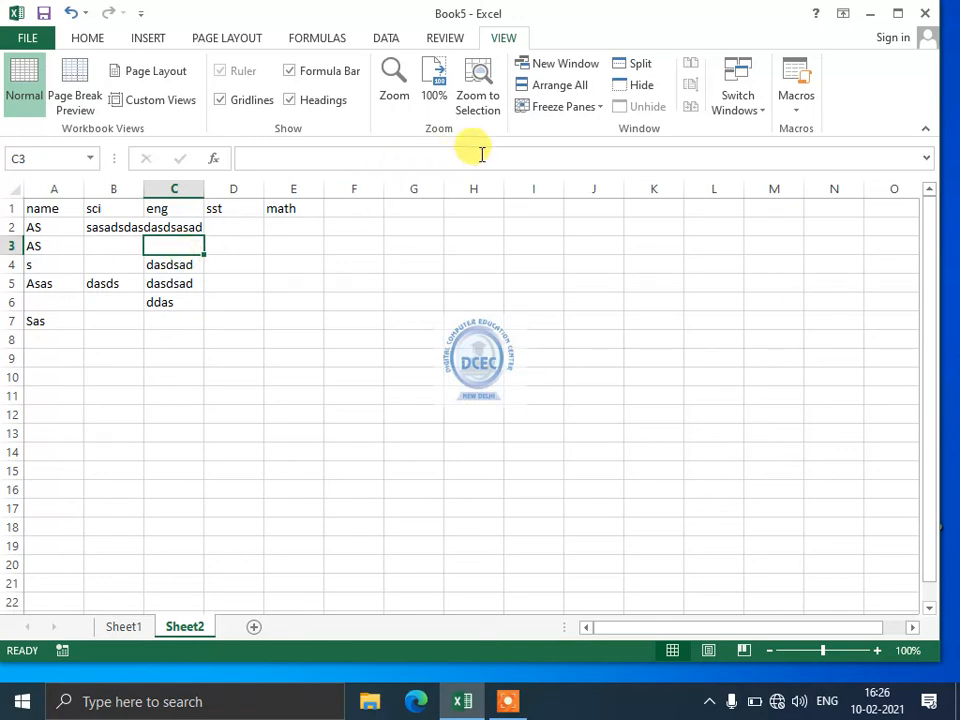
click(556, 106)
click(560, 132)
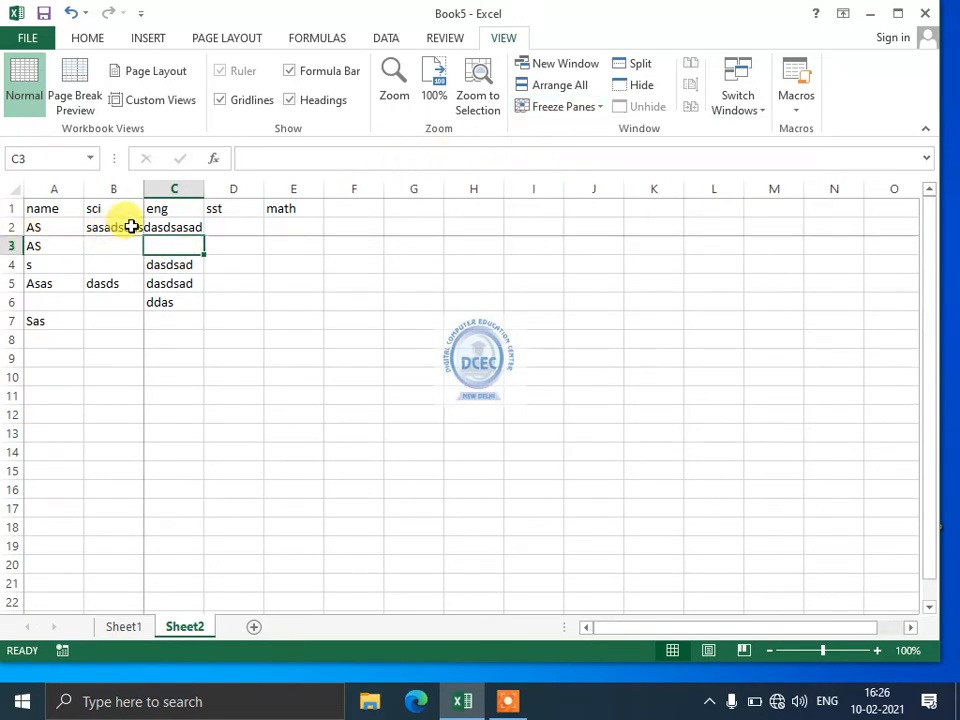
Highlight A1:B2, and move the selection from C5 out to column AG, down past row 22 and back to N1 to check the frozen panes.
drag(131, 227, 17, 182)
click(181, 285)
key(Right)
key(Right)
key(Right)
key(Right)
key(Right)
key(Right)
key(Right)
key(Right)
key(Right)
key(Right)
key(Right)
key(Right)
key(Right)
key(Right)
key(Right)
key(Right)
key(Right)
key(Right)
key(Right)
key(Right)
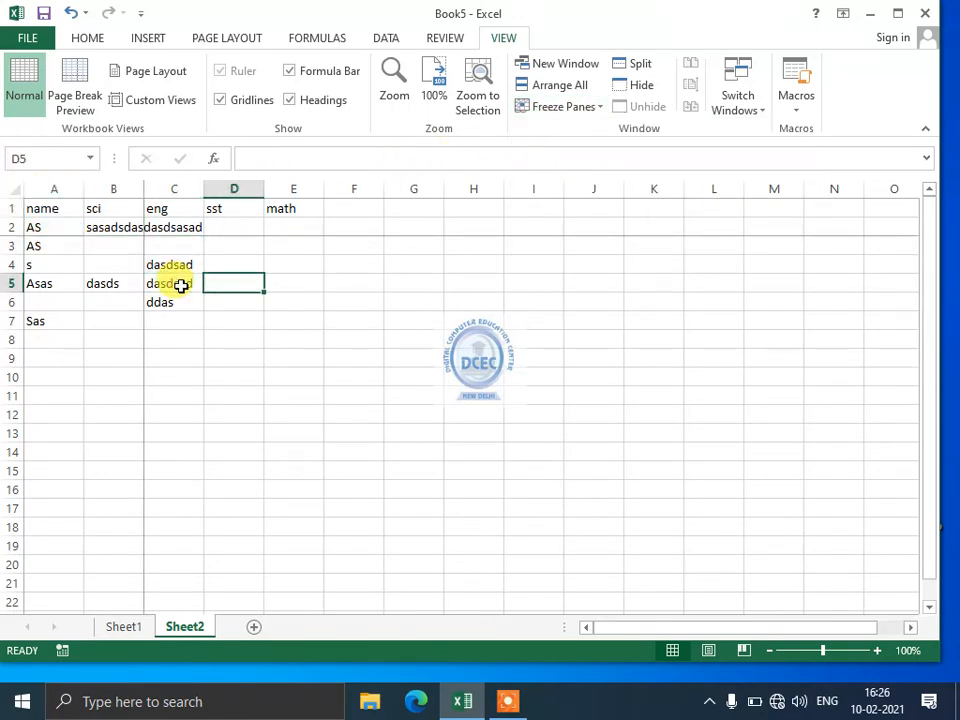
key(Down)
key(Down)
key(Down)
key(Down)
key(Down)
key(Down)
key(Down)
key(Down)
key(Down)
key(Down)
key(Down)
key(Down)
key(Down)
key(Down)
key(Down)
key(Down)
key(Down)
key(Down)
key(Down)
key(Down)
key(Down)
key(Down)
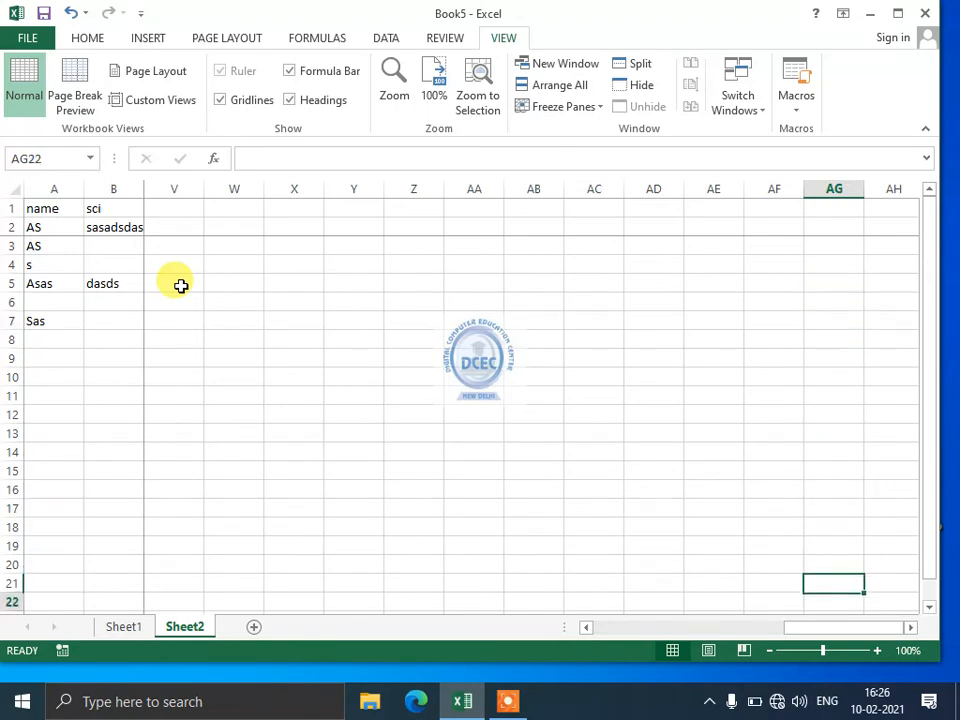
key(Left)
key(Left)
key(Left)
key(Left)
key(Left)
key(Left)
key(Left)
key(Left)
key(Left)
key(Left)
key(Left)
key(Left)
key(Left)
key(Left)
key(Left)
key(Left)
key(Left)
key(Left)
key(Up)
key(Up)
key(Up)
key(Up)
key(Up)
key(Up)
key(Up)
key(Up)
key(Up)
key(Up)
key(Up)
key(Up)
key(Up)
key(Up)
key(Up)
key(Up)
key(Up)
key(Up)
key(Up)
key(Up)
key(Up)
key(Up)
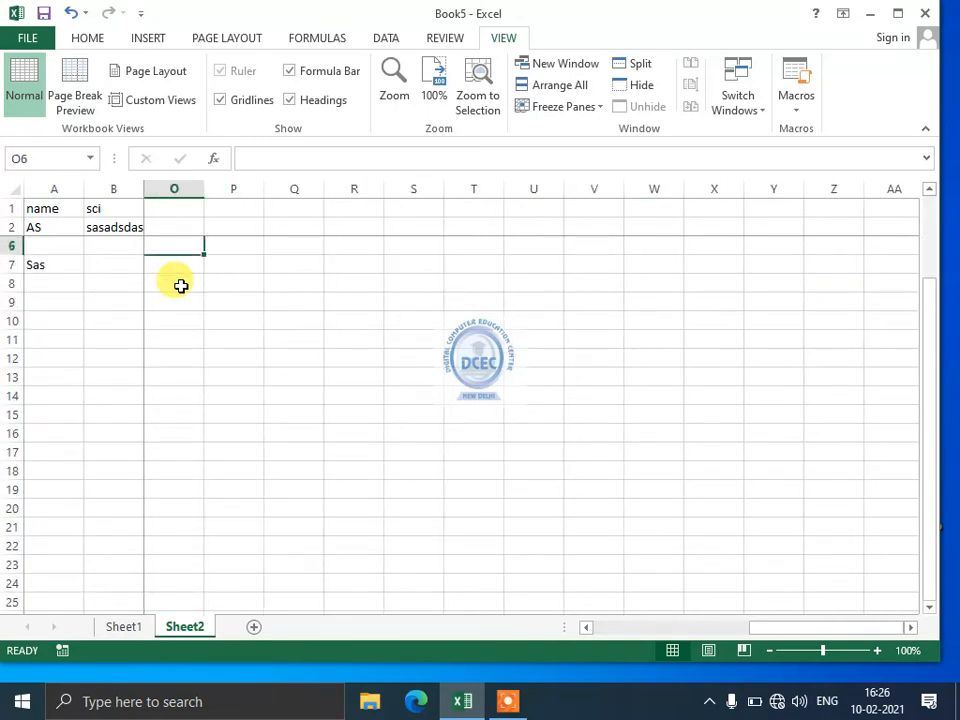
key(Left)
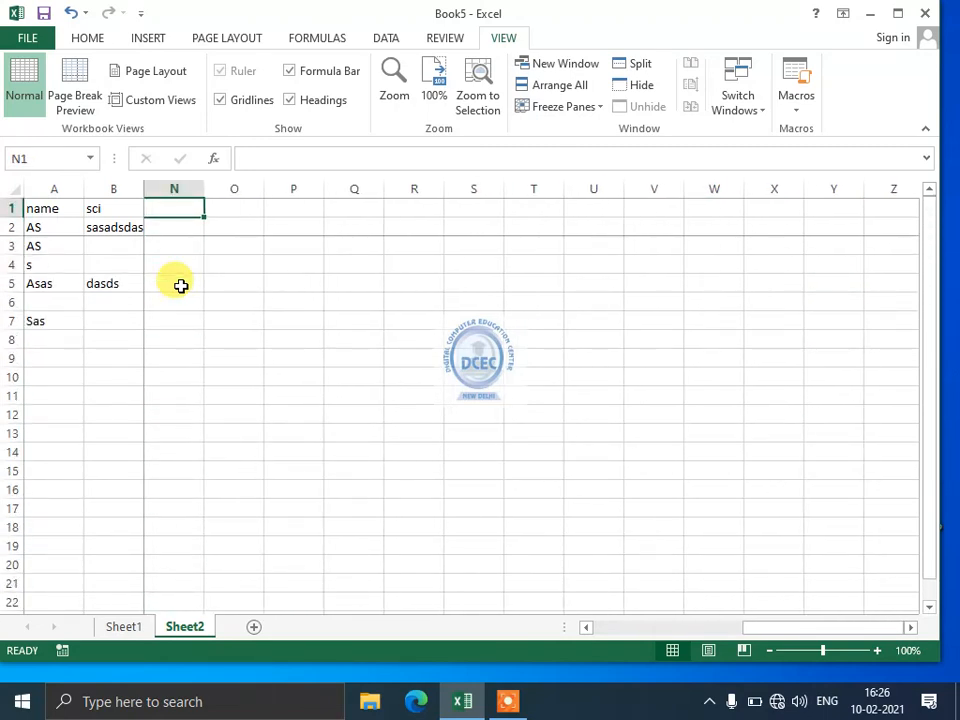
Highlight the empty range K1:O8, select cell P2, and unfreeze the panes.
click(392, 298)
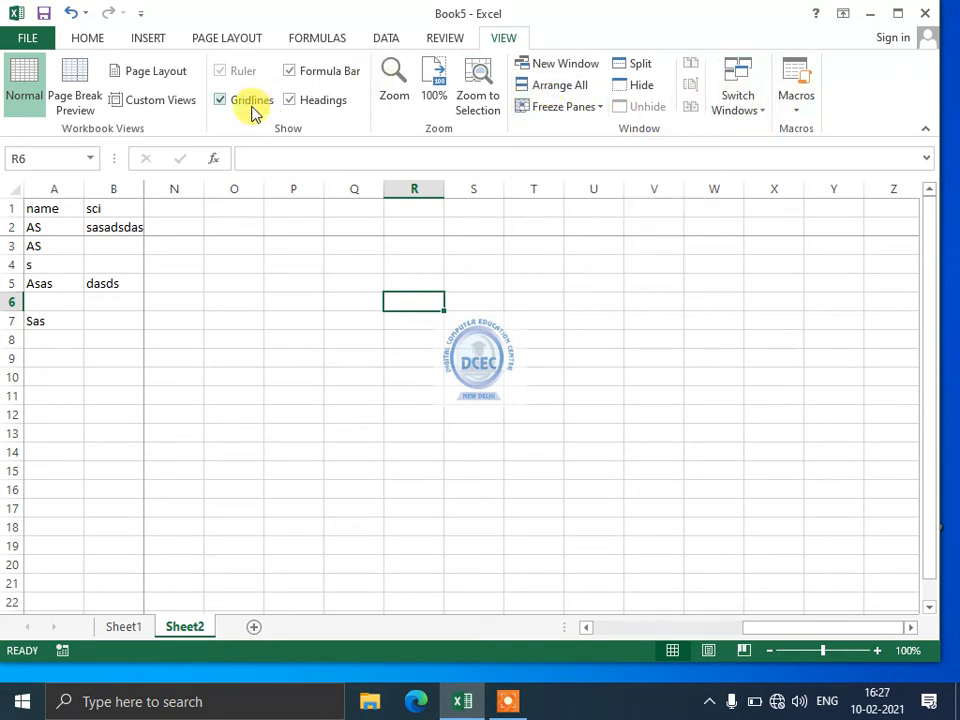
mouse_move(234, 339)
mouse_down()
mouse_move(47, 189)
mouse_move(210, 111)
mouse_up()
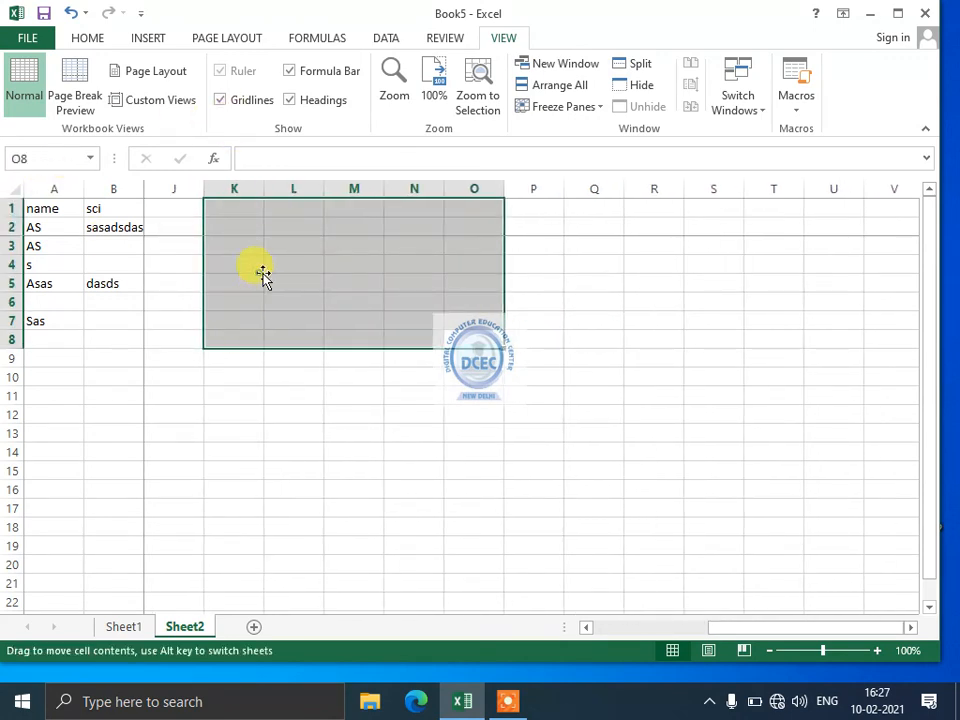
click(545, 226)
click(598, 107)
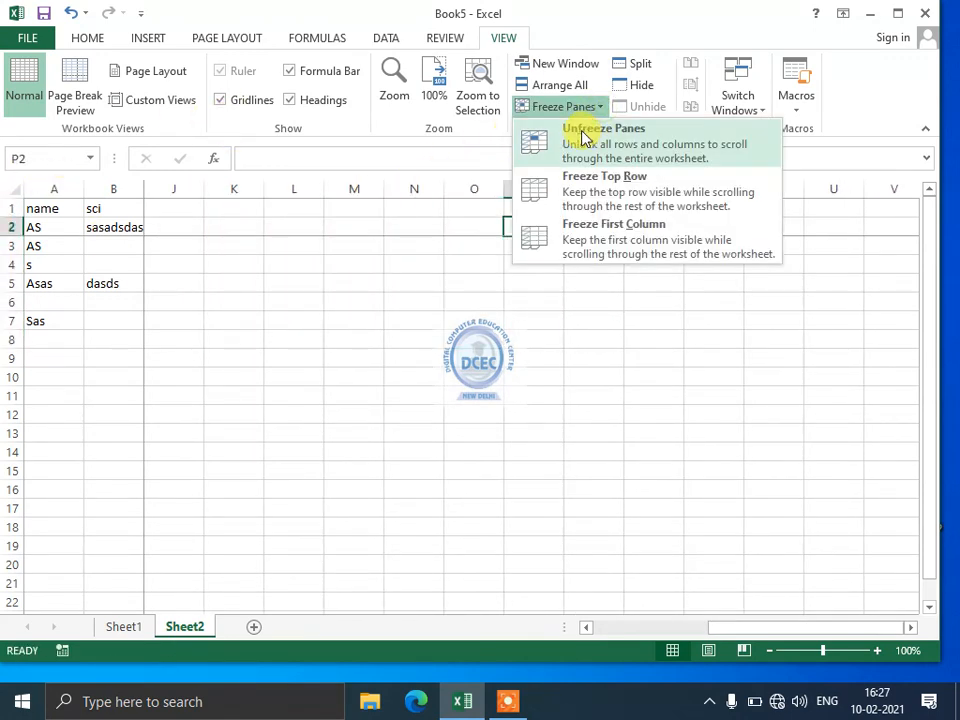
click(585, 137)
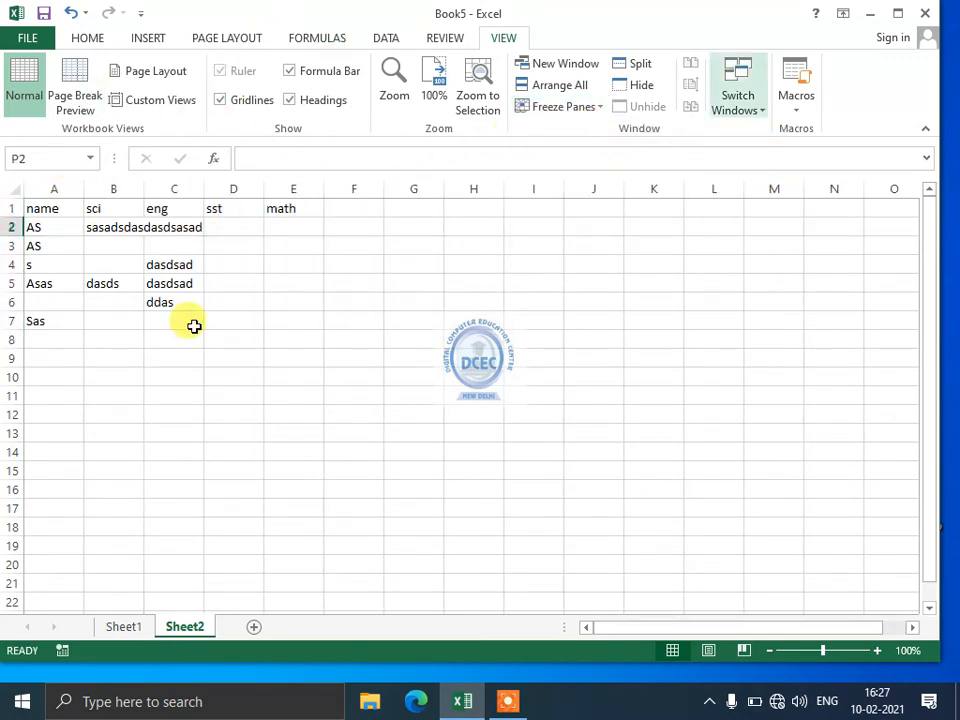